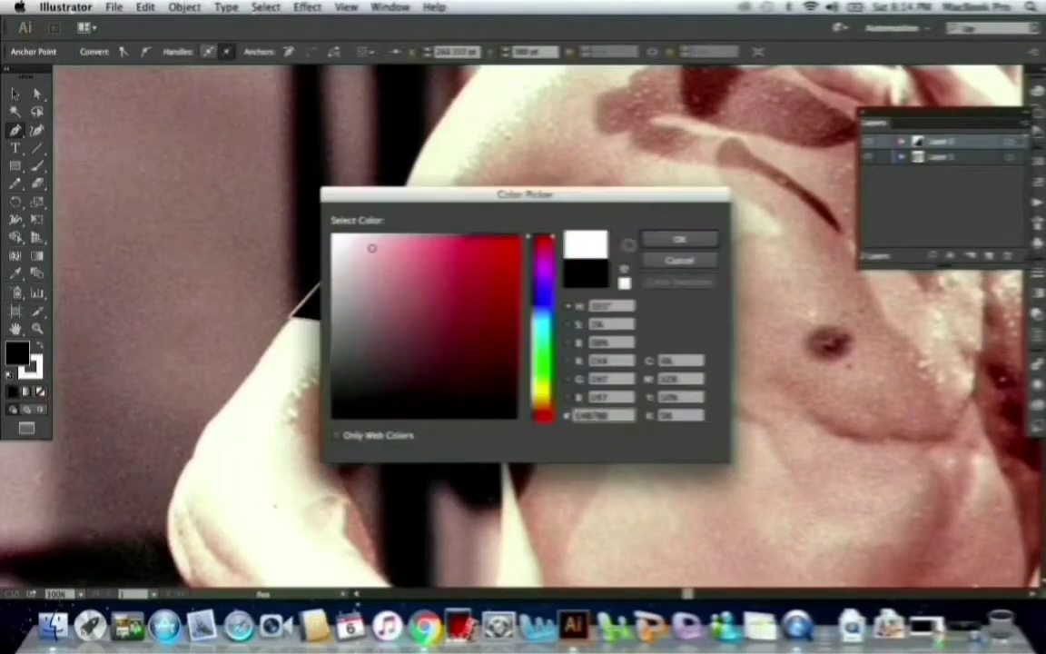
Place the first Pen anchor of a white-outlined, no-fill facet at the elbow.
left_click(214, 428)
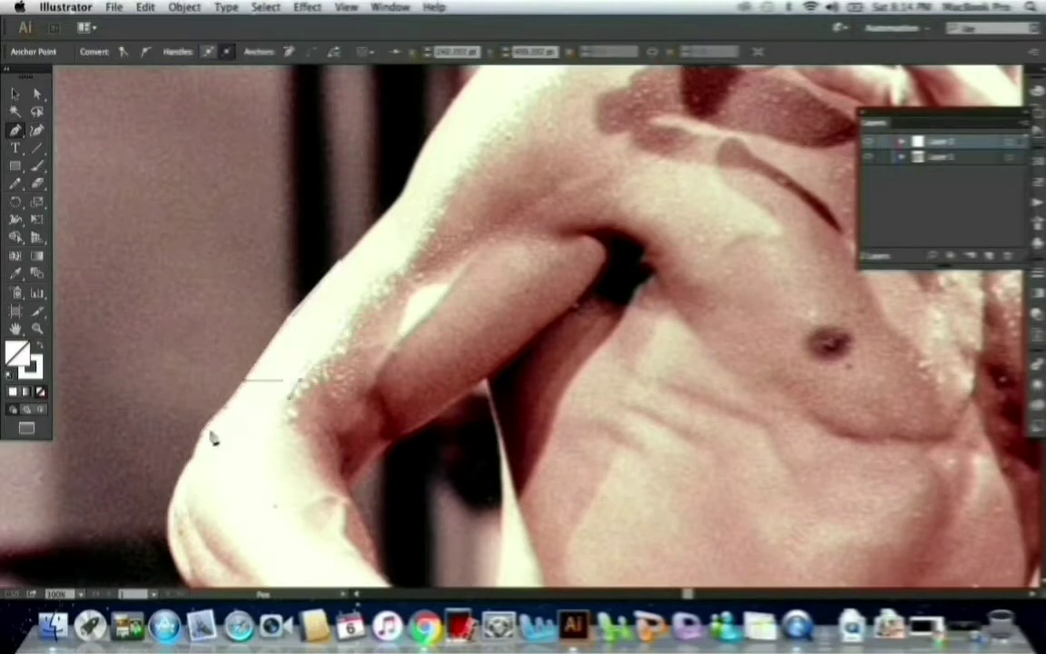
Trace white-outlined polygon facets around the elbow.
left_click_drag(338, 442, 243, 461)
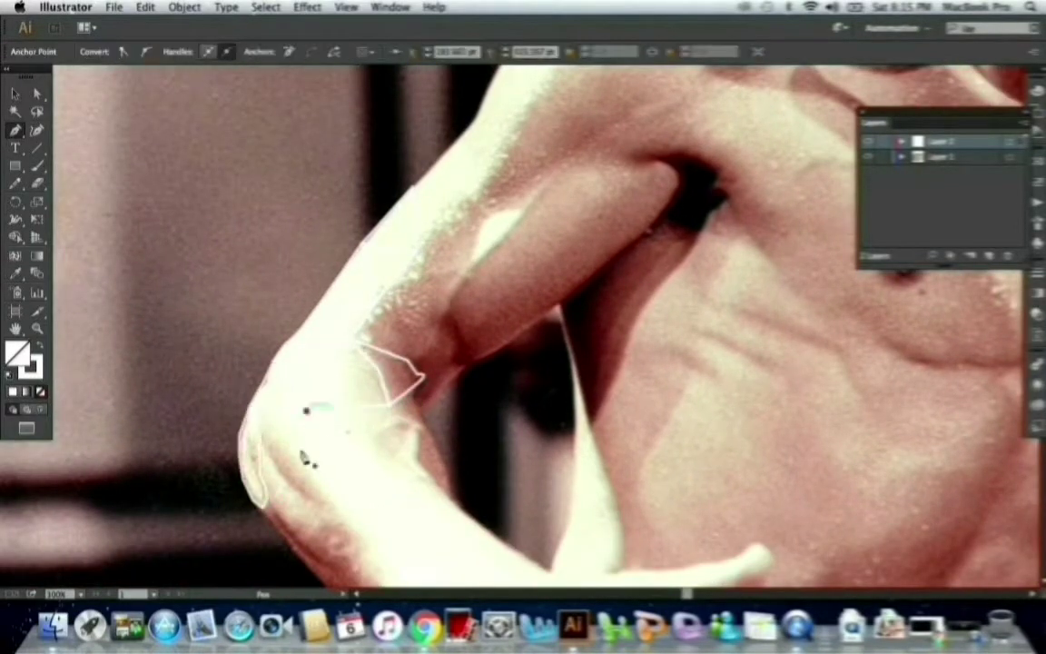
left_click_drag(423, 389, 413, 406)
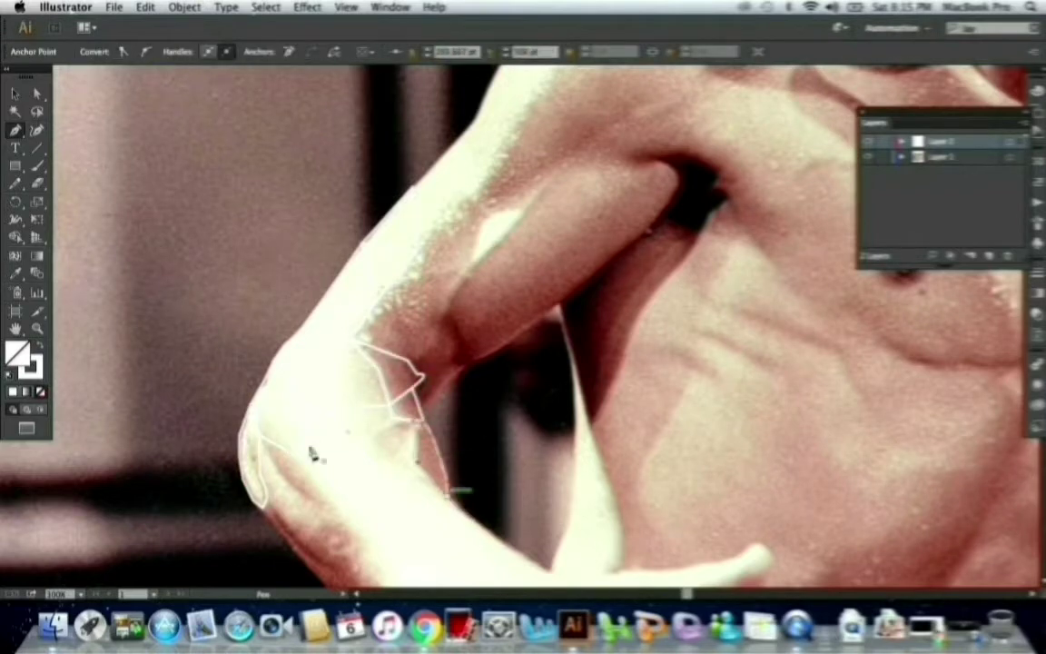
left_click(269, 505)
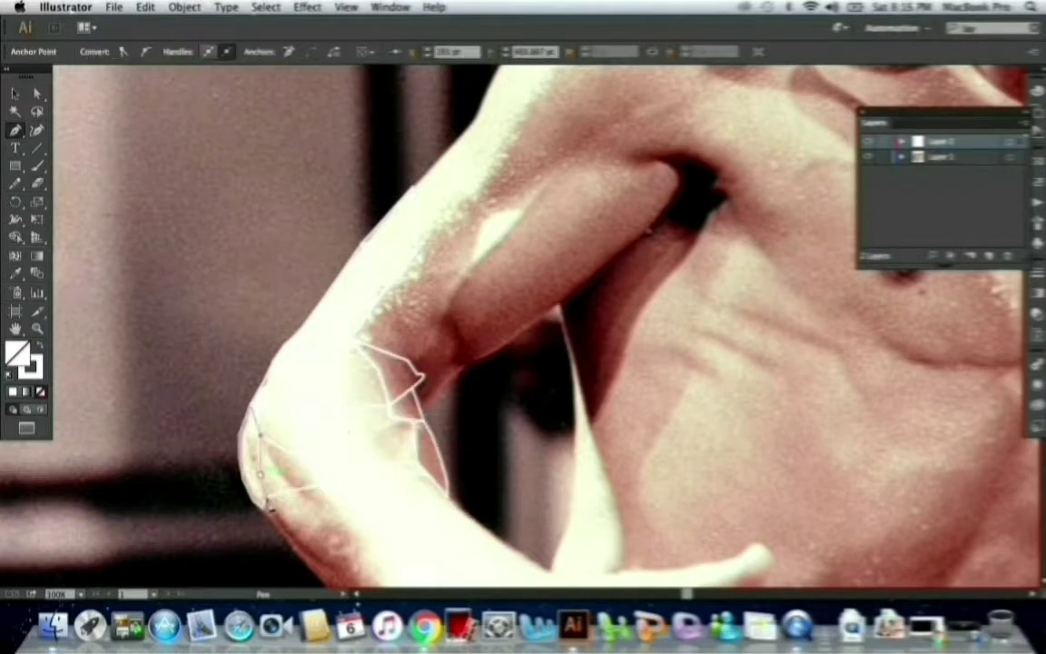
scroll(269, 505, "down", 5)
left_click(404, 368)
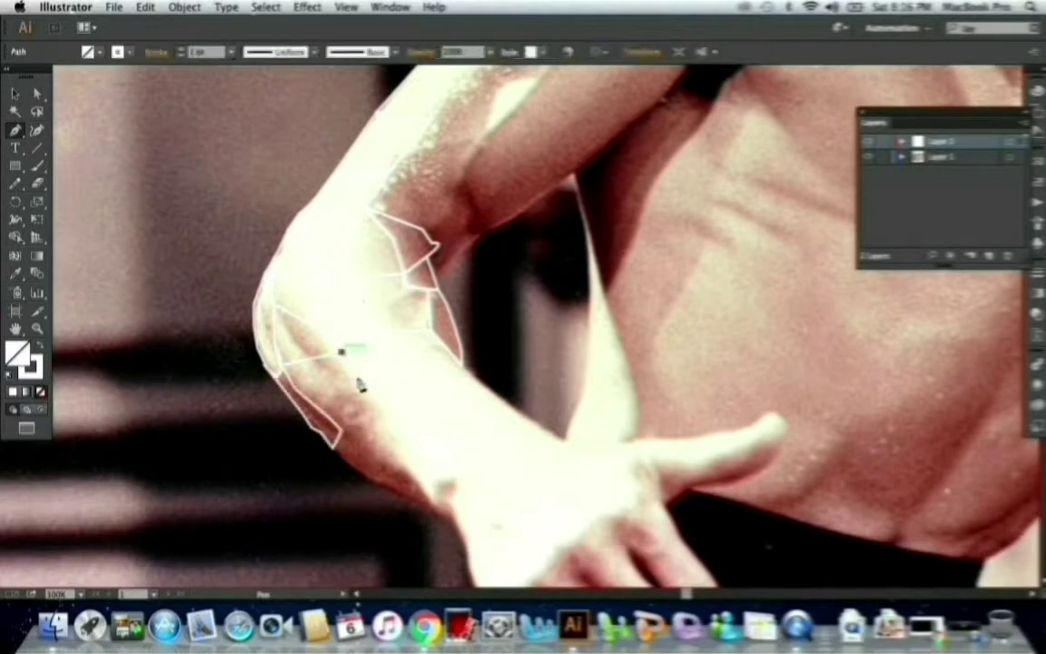
left_click(360, 374)
left_click(321, 327)
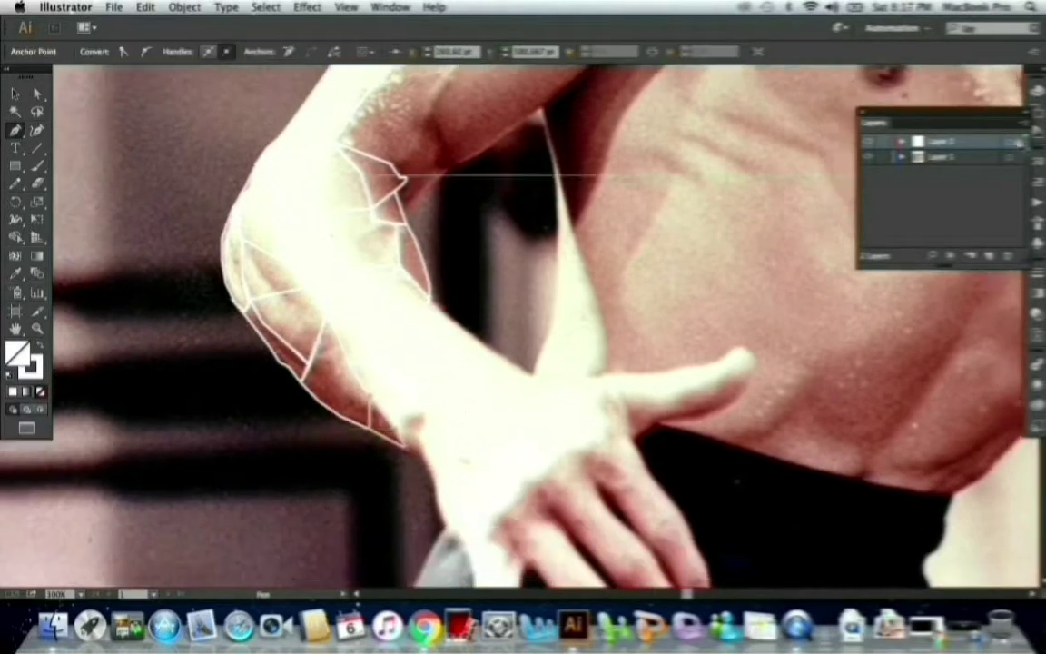
scroll(406, 469, "down", 3)
Outline facets down the forearm toward the wrist, undoing misplaced points.
left_click(420, 343)
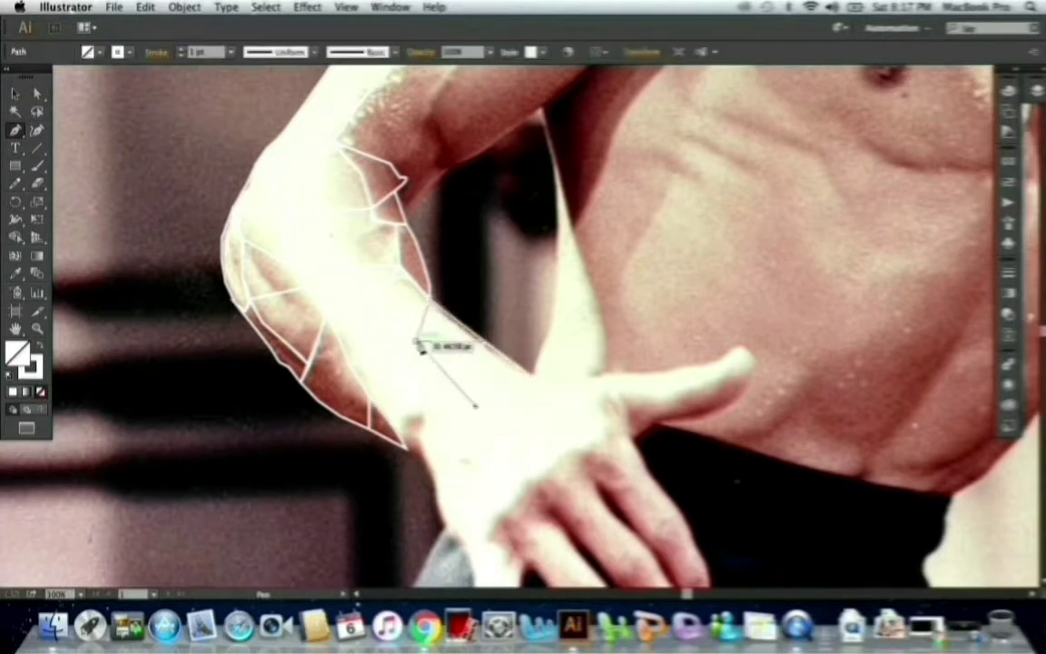
left_click(414, 398)
left_click(474, 404)
key("super+z")
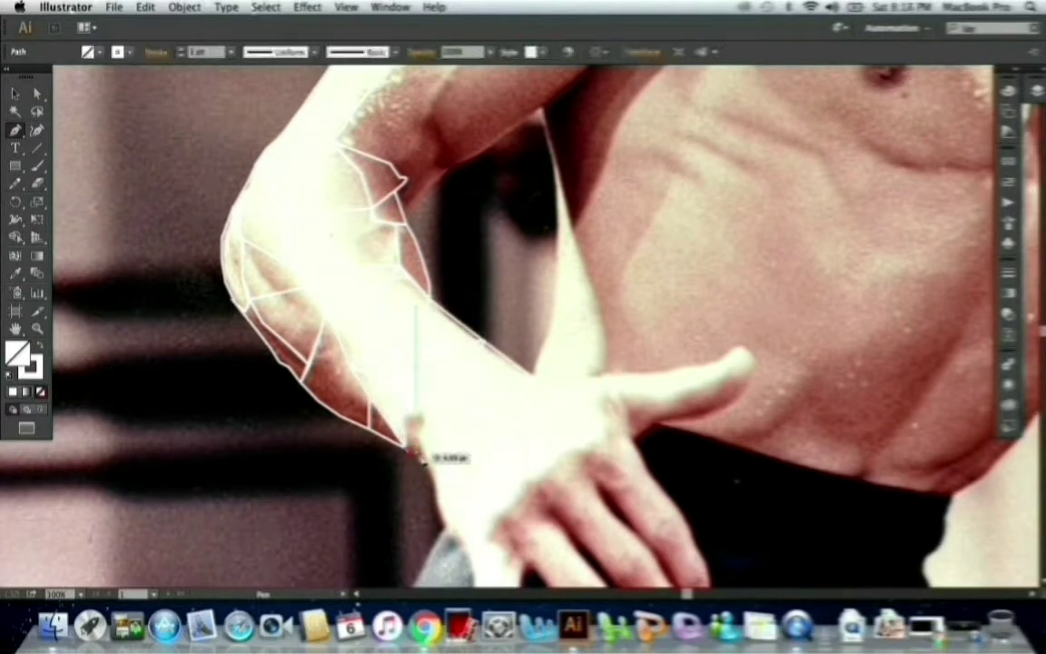
left_click(423, 461)
left_click(474, 409)
key("super+z")
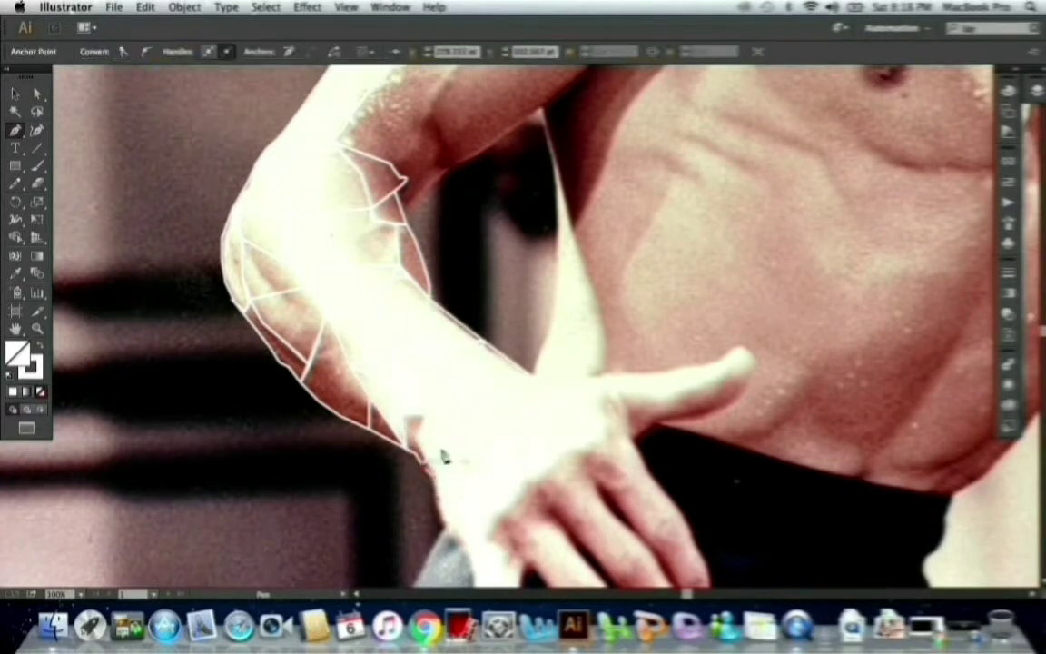
Outline a closed four-sided facet on the wrist.
left_click(475, 406)
left_click(484, 474)
left_click(542, 418)
left_click(532, 384)
Trace facets along and across the extended thumb, connecting them back to the wrist.
left_click(623, 399)
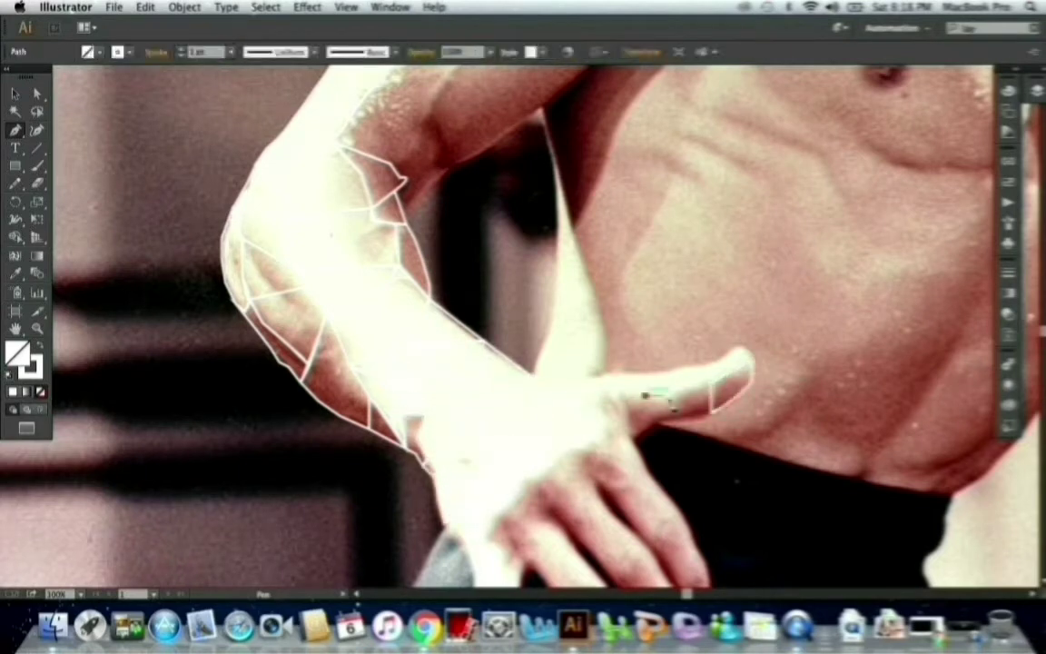
left_click(634, 441)
left_click(709, 412)
left_click(752, 371)
left_click(745, 352)
left_click(623, 379)
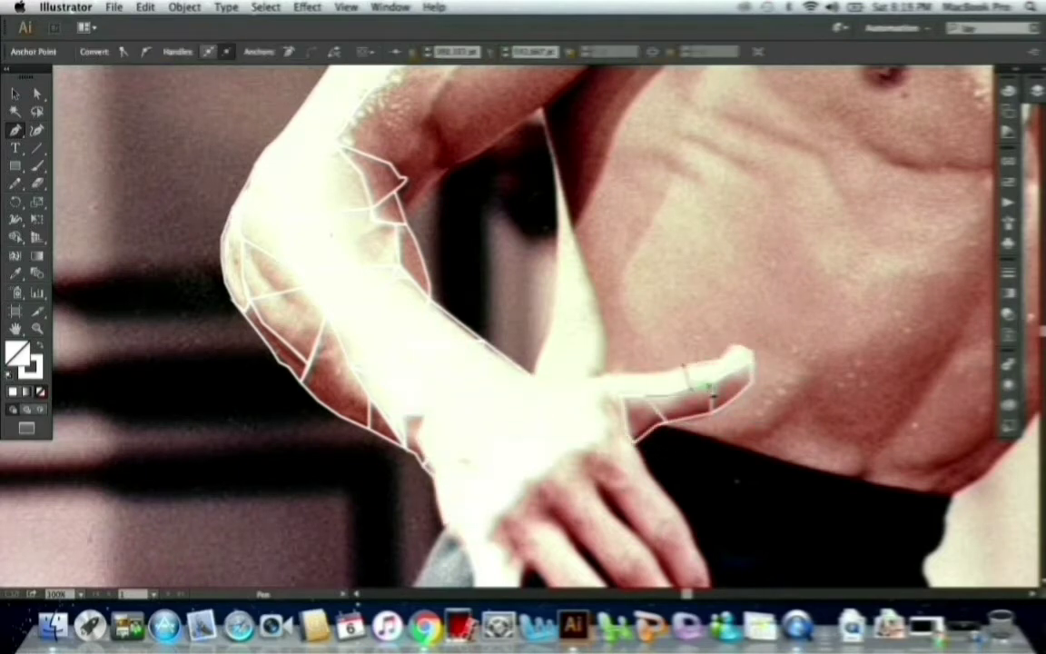
left_click(690, 368)
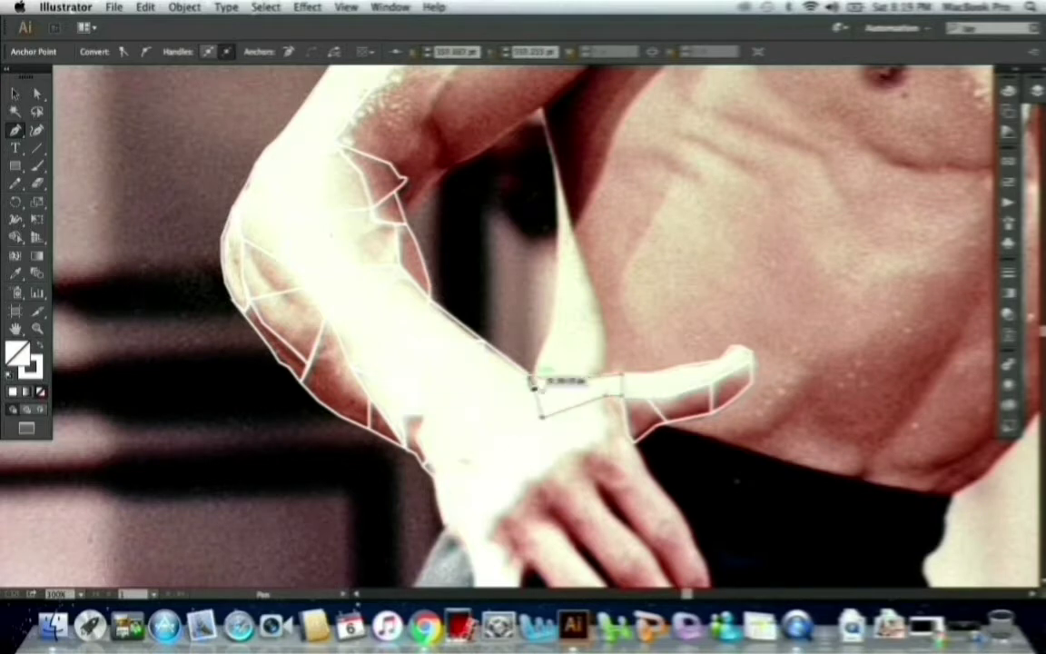
left_click(605, 396)
scroll(606, 454, "down", 3)
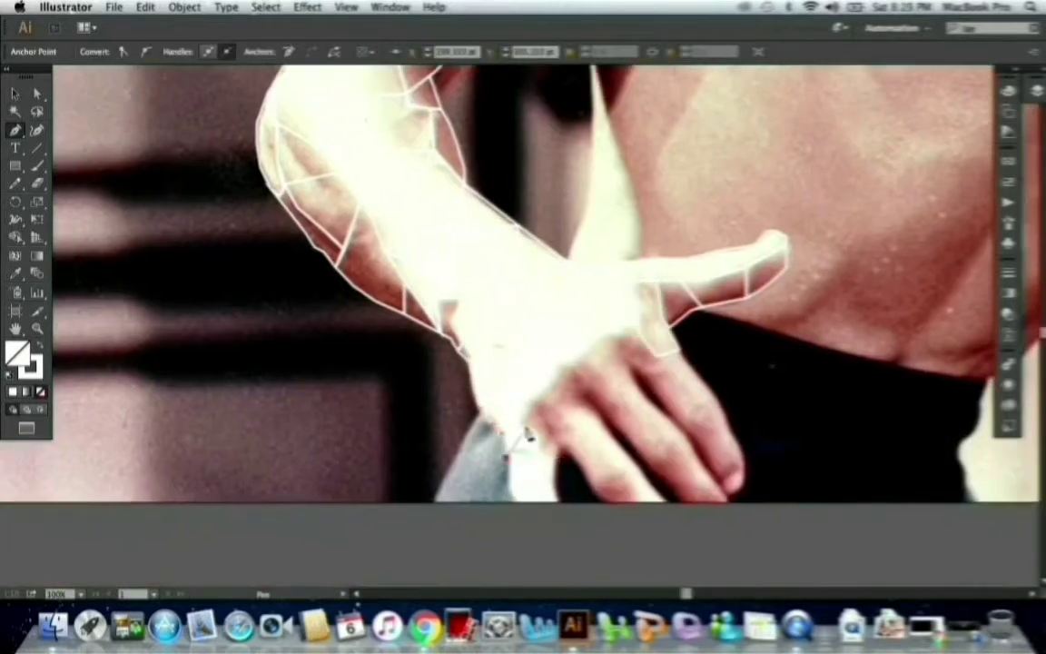
Outline facets across the back of the hand from the wrist edge.
left_click_drag(527, 436, 565, 461)
left_click(591, 347)
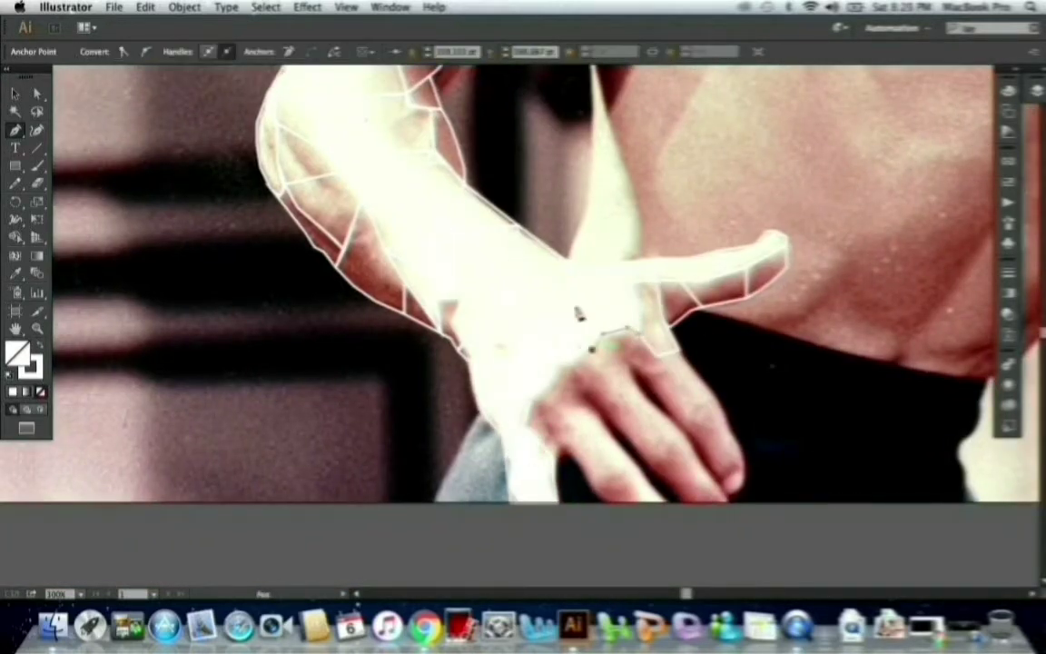
left_click(536, 410)
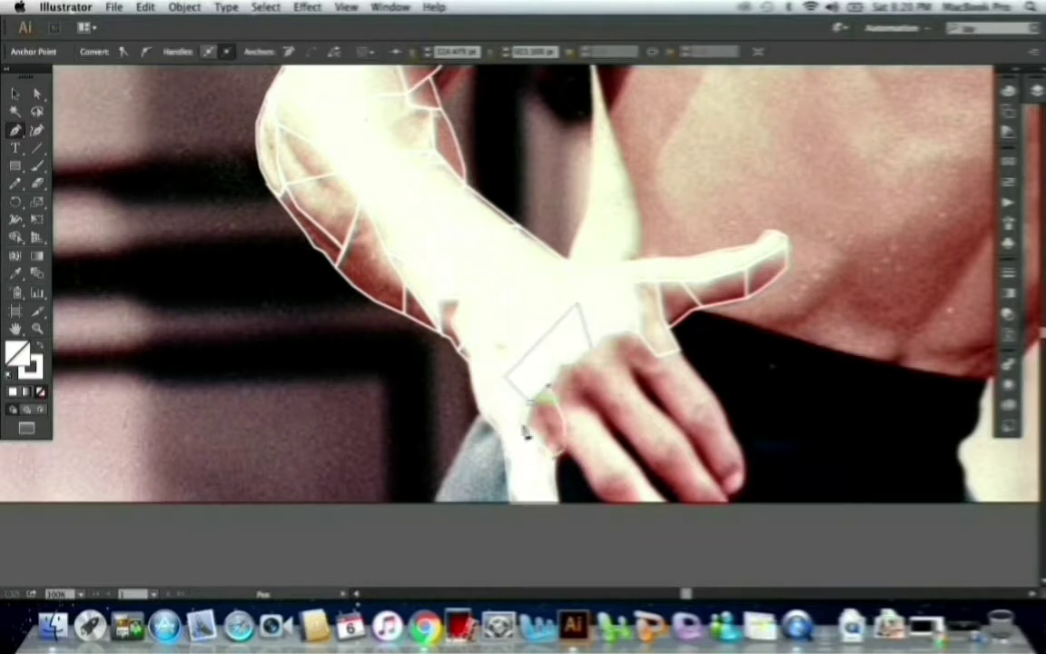
left_click(640, 499)
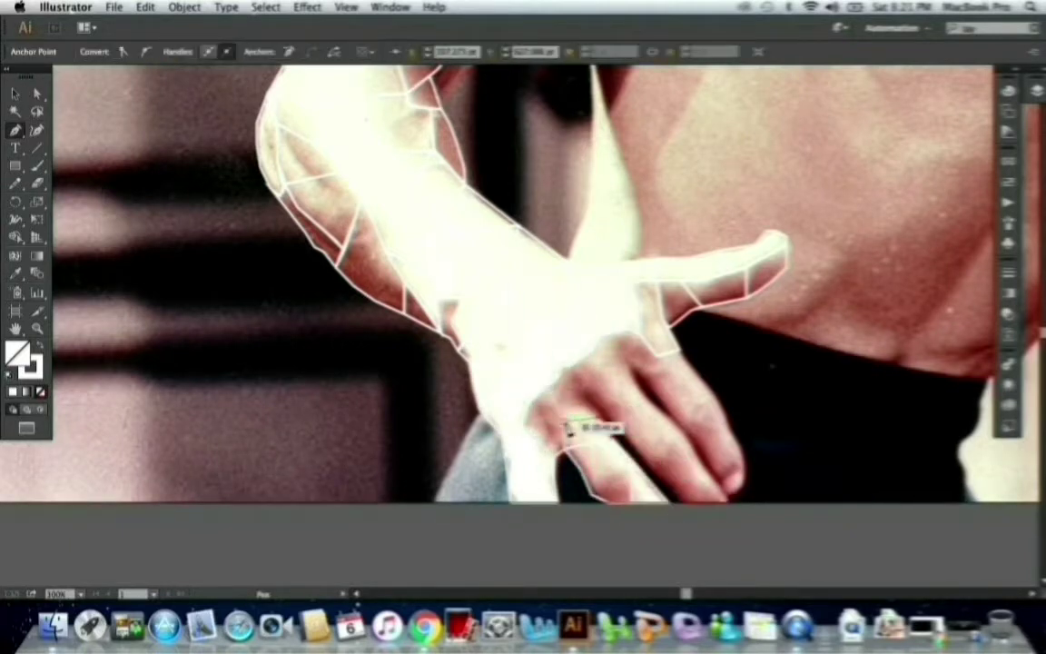
left_click(609, 403)
Trace facets down the fingers from their base toward the fingertips.
left_click(579, 390)
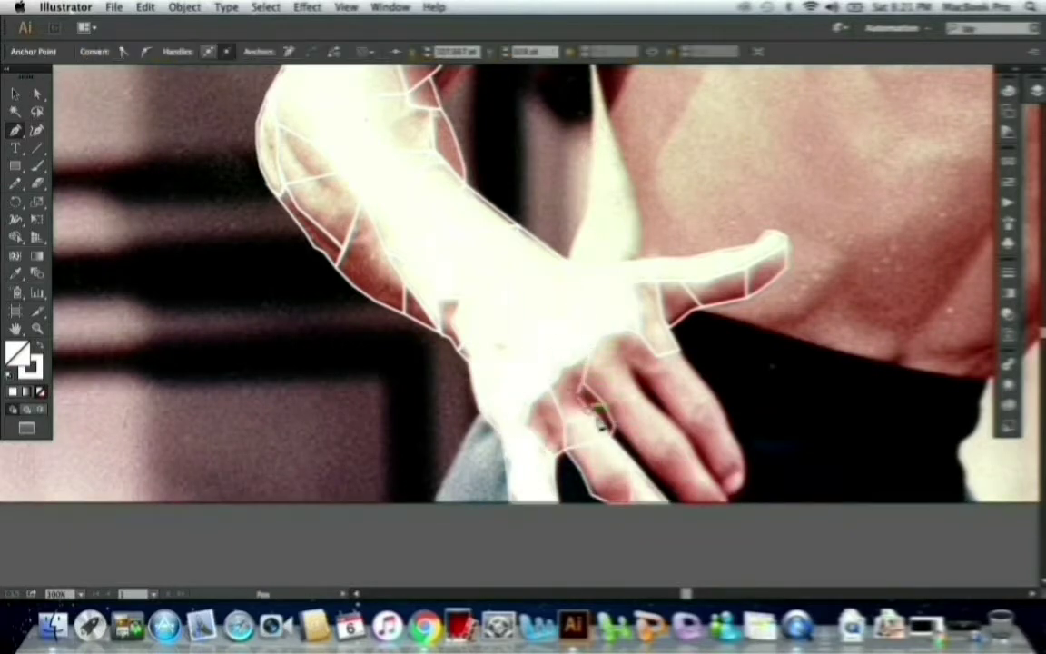
left_click(617, 432)
left_click(672, 505)
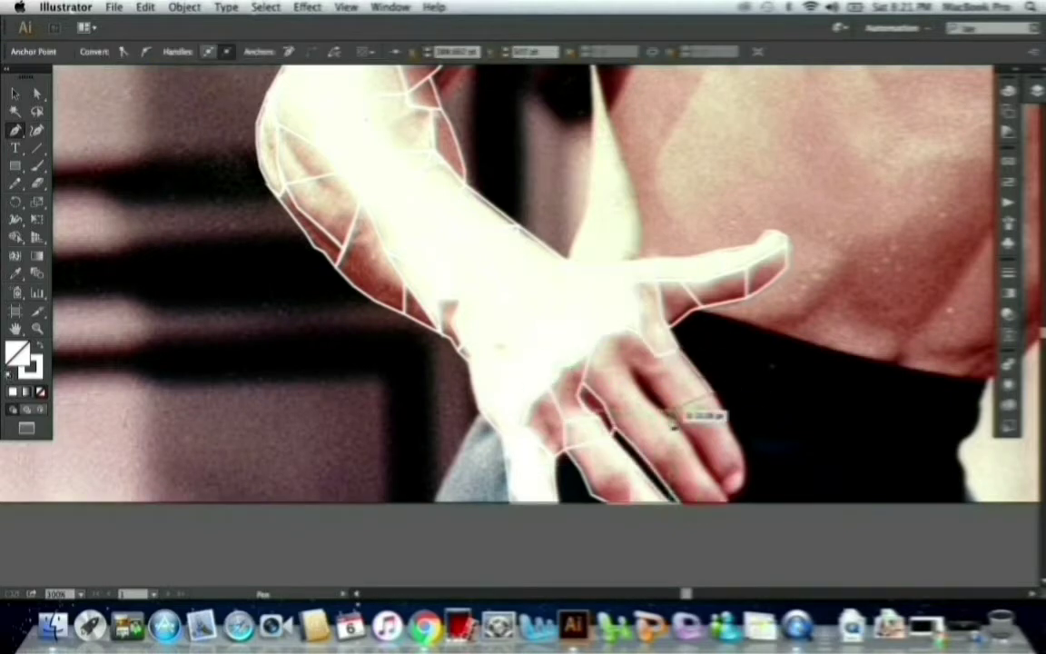
left_click(581, 389)
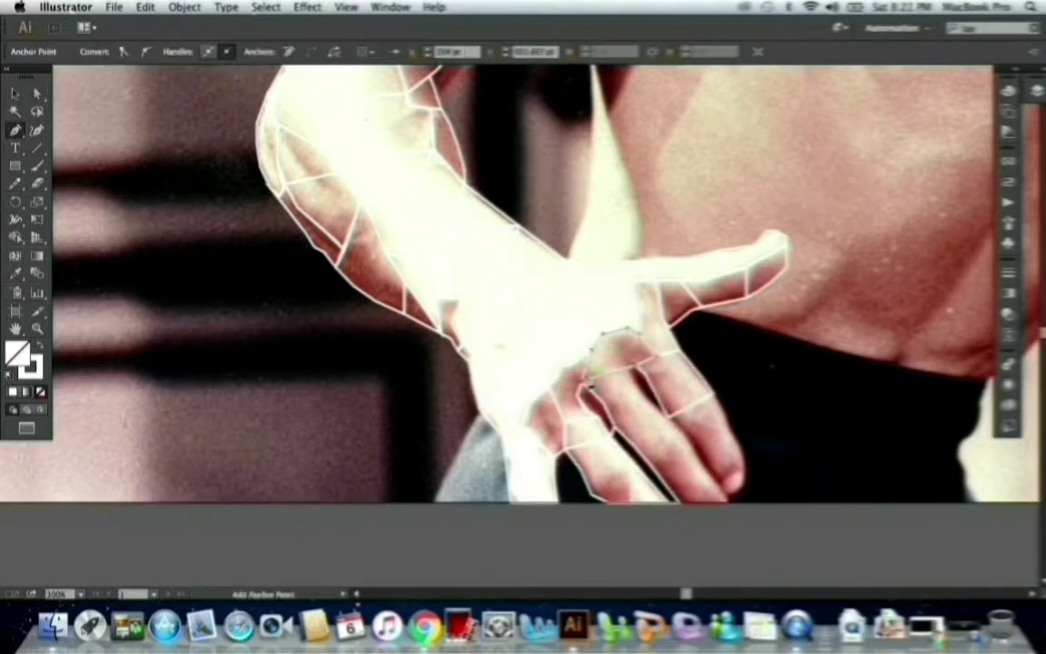
left_click(641, 399)
left_click(667, 422)
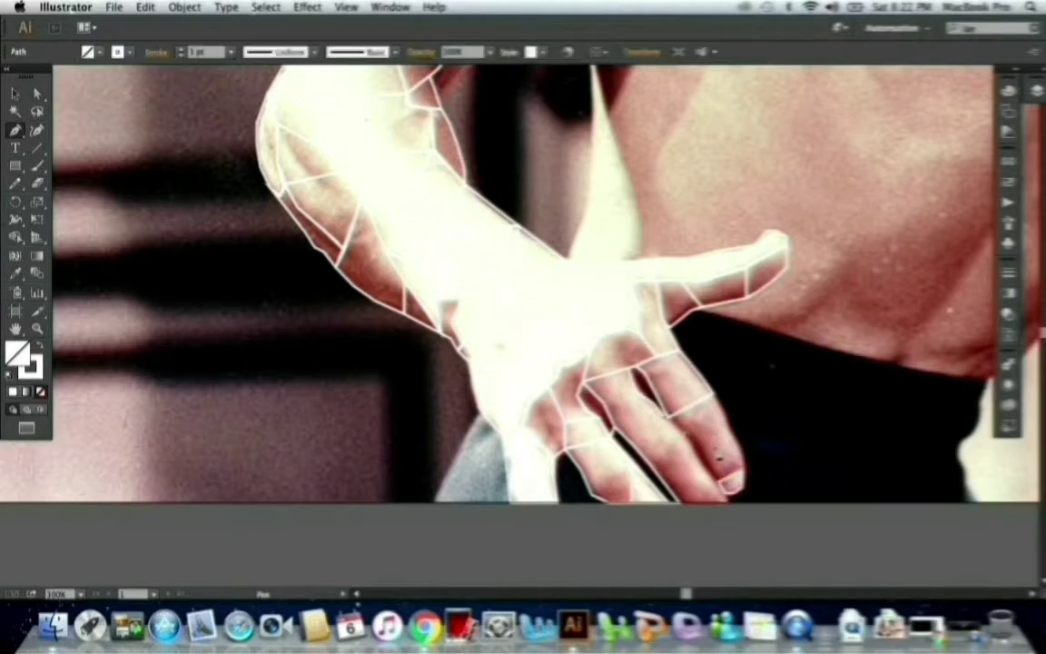
left_click(743, 472)
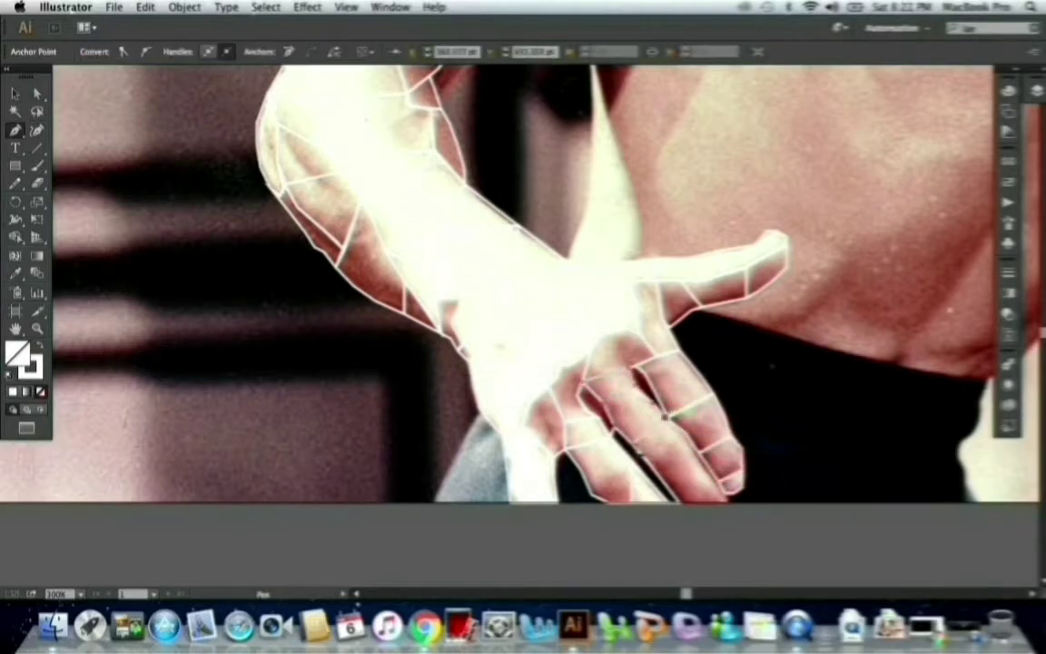
Outline facets climbing up the upper arm.
key("super+minus")
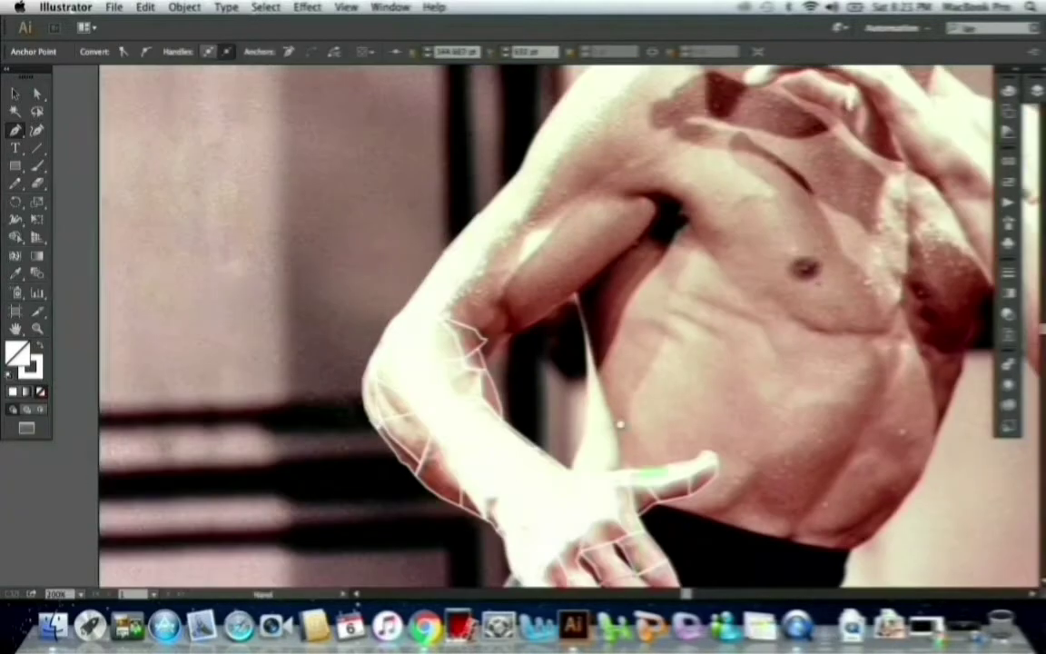
key("super+plus")
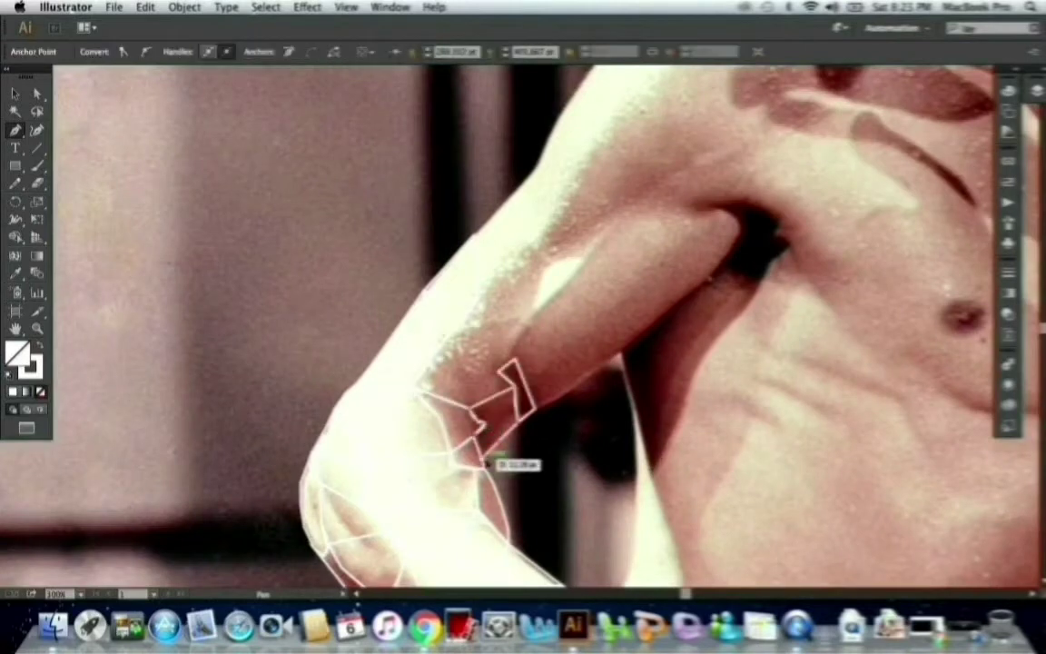
left_click_drag(529, 236, 640, 241)
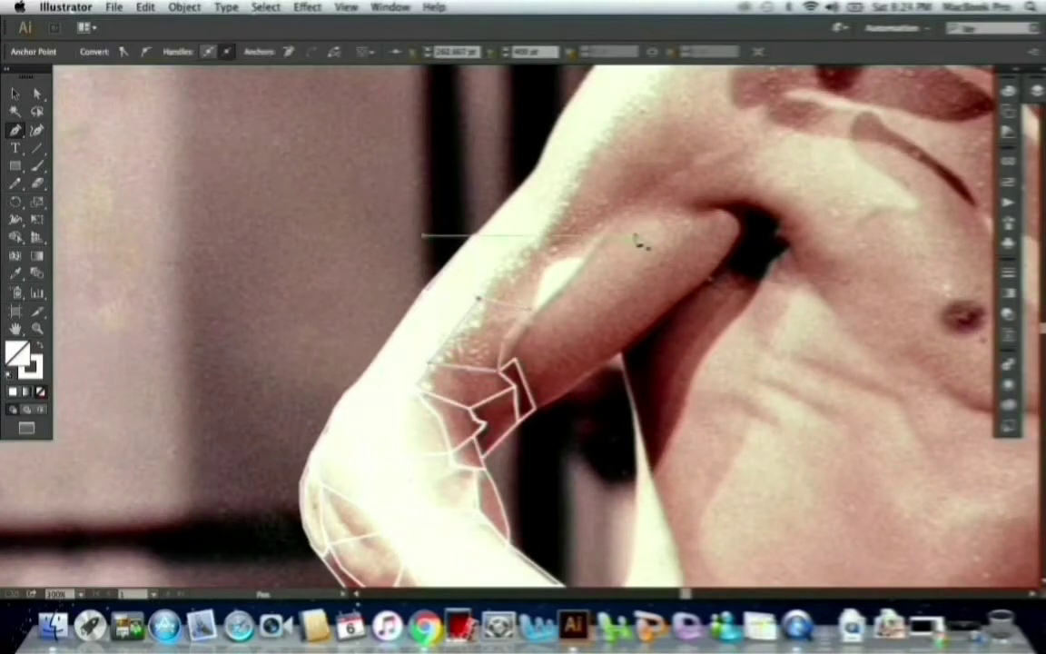
left_click(515, 365)
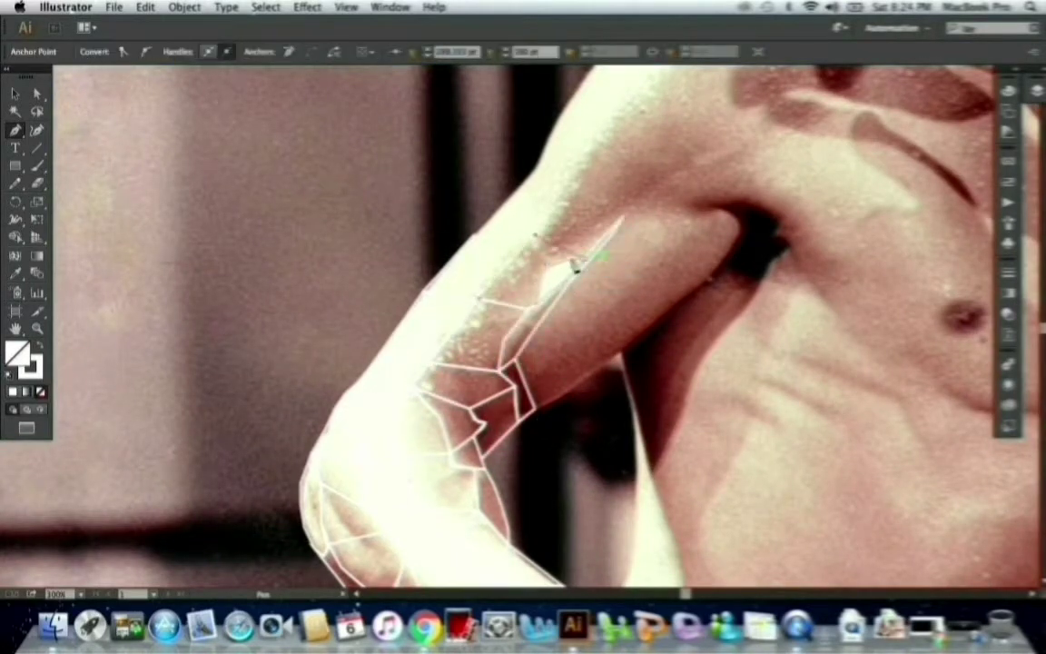
left_click(550, 192)
left_click(622, 215)
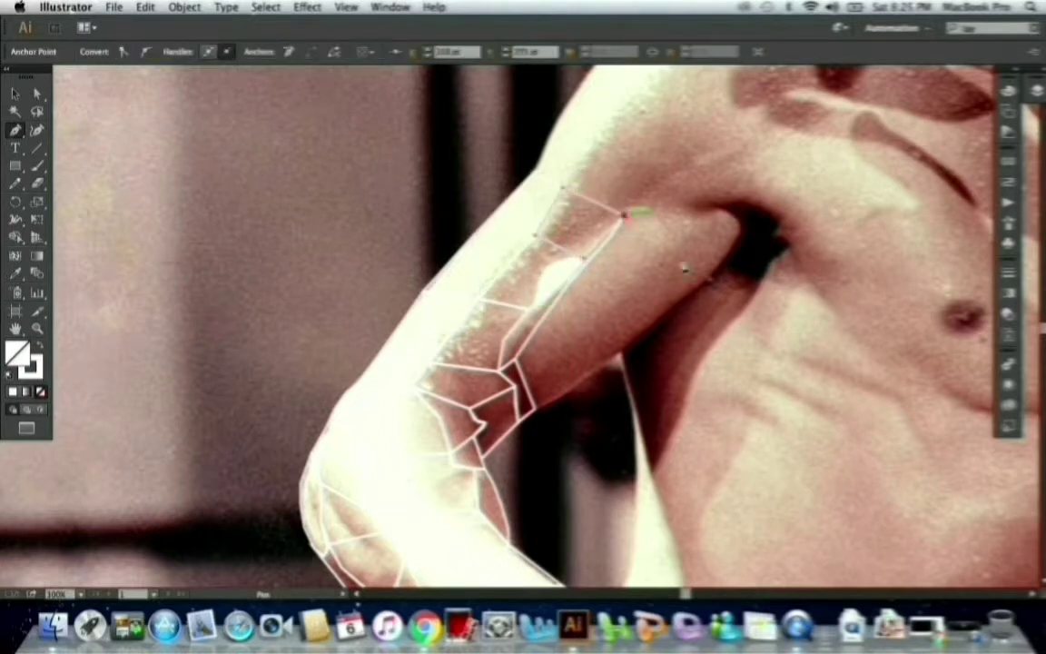
left_click(581, 249)
Add triangular facets on the upper arm reaching toward the armpit.
left_click(619, 357)
left_click(703, 281)
left_click(624, 216)
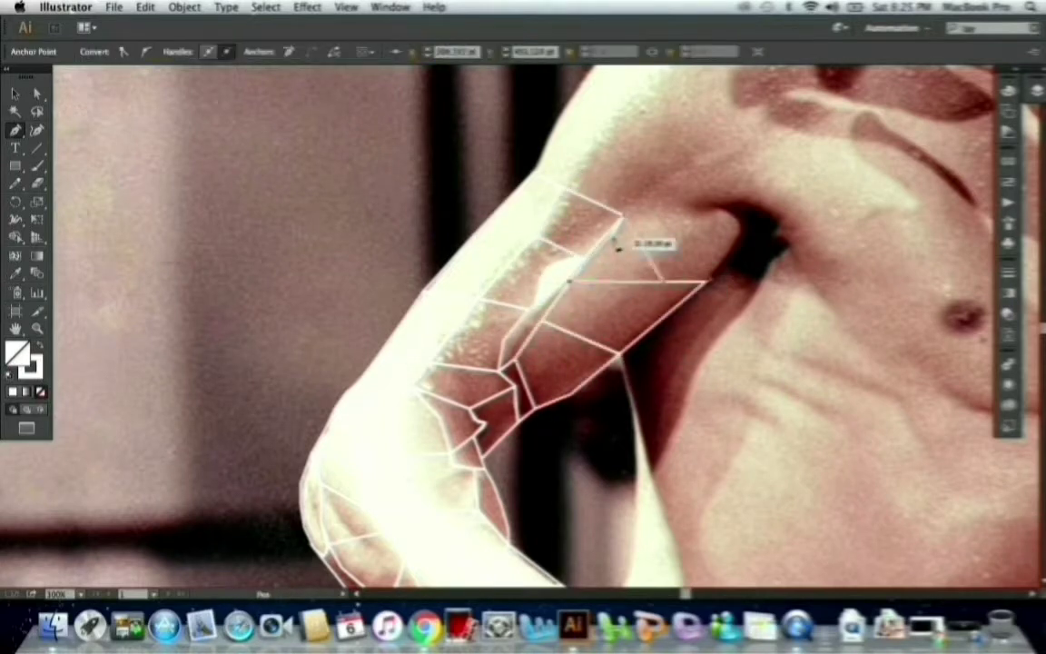
left_click(738, 225)
scroll(646, 222, "up", 2)
scroll(618, 232, "up", 3)
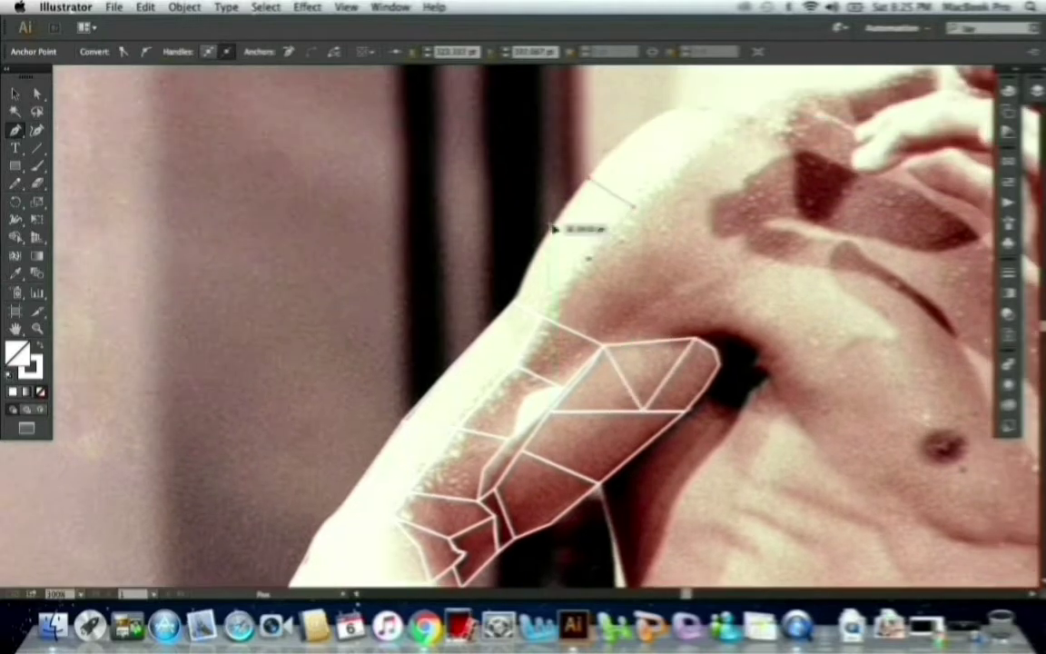
left_click(632, 291)
left_click(604, 343)
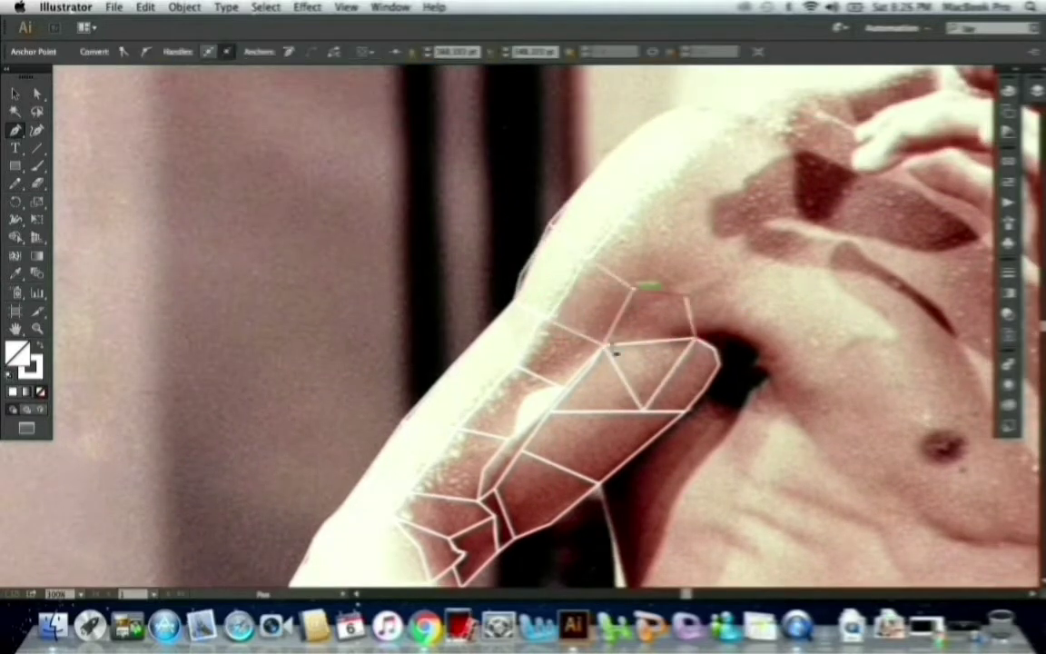
Close small facets on the shoulder top and beside the dark patch.
scroll(694, 293, "up", 3)
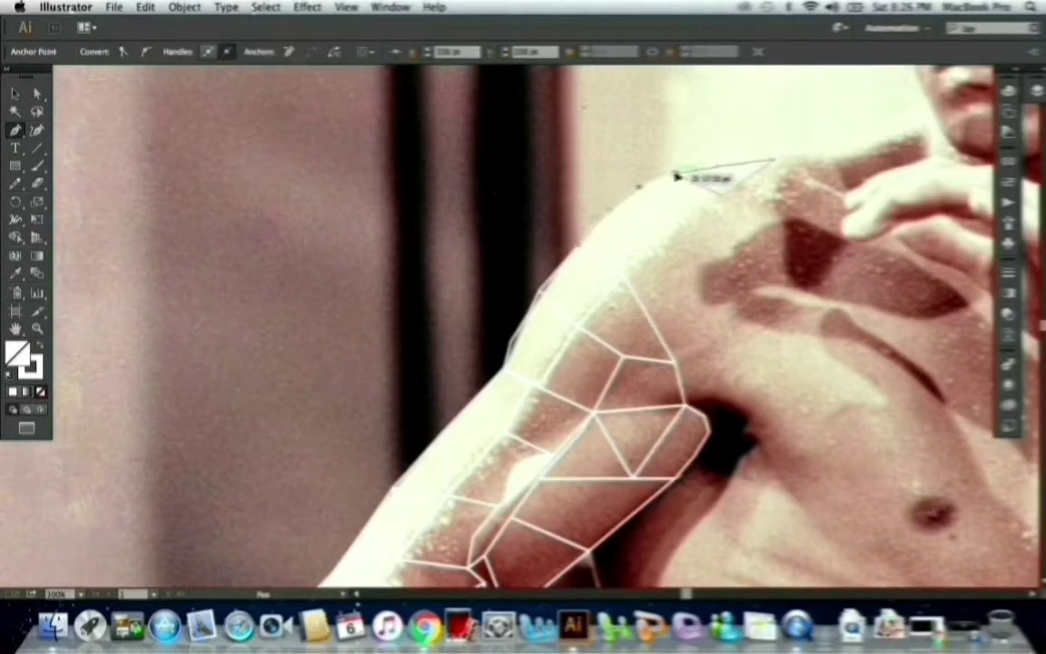
left_click(739, 300)
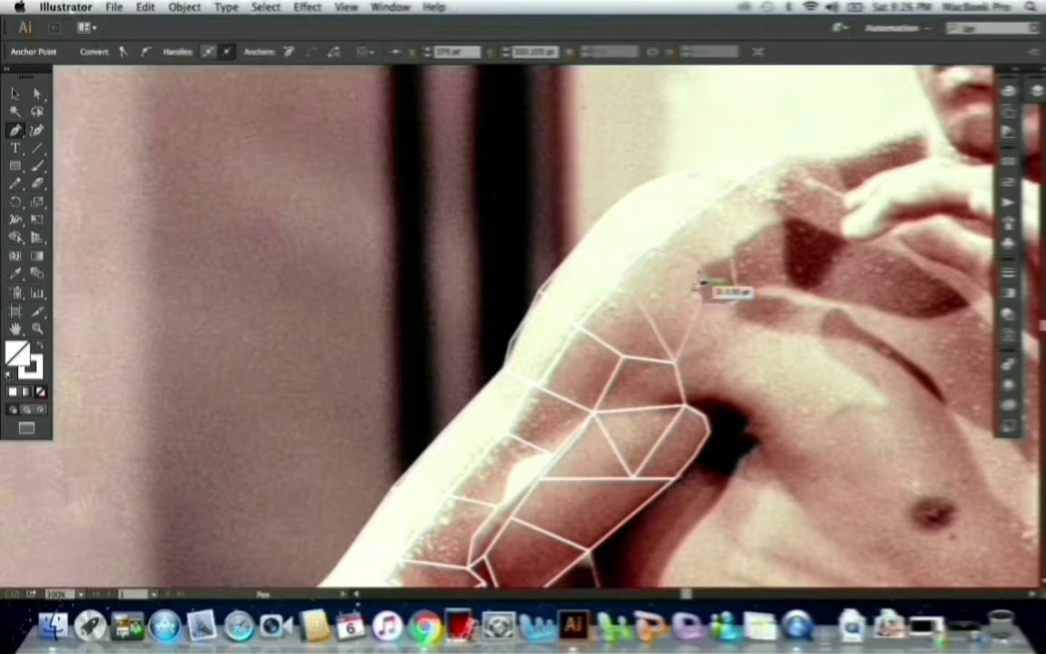
left_click(695, 288)
left_click(786, 272)
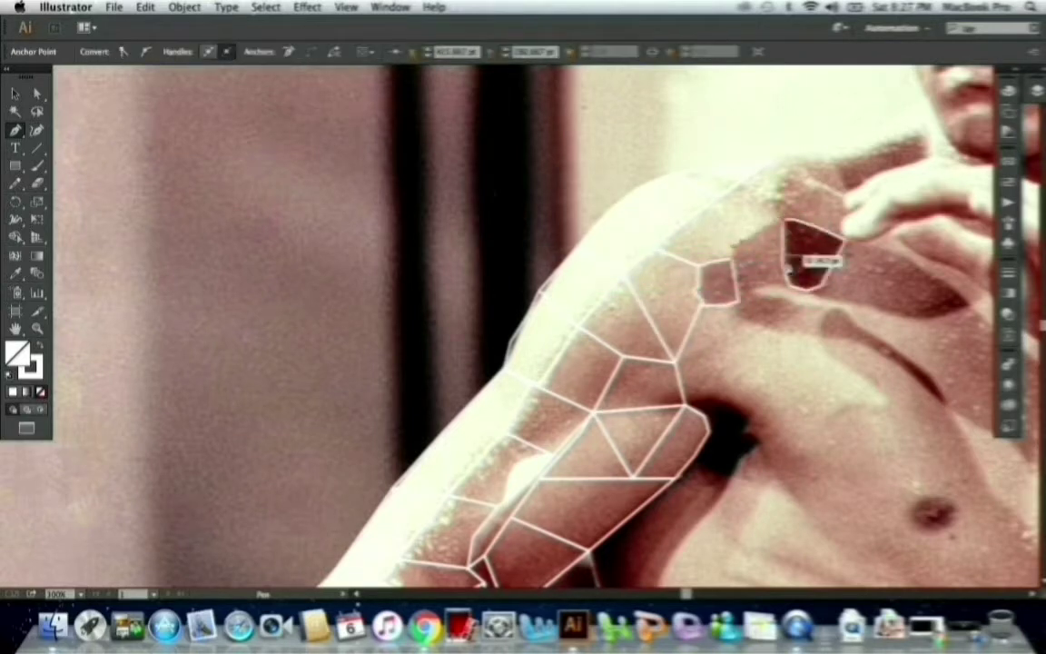
left_click(782, 222)
left_click(788, 289)
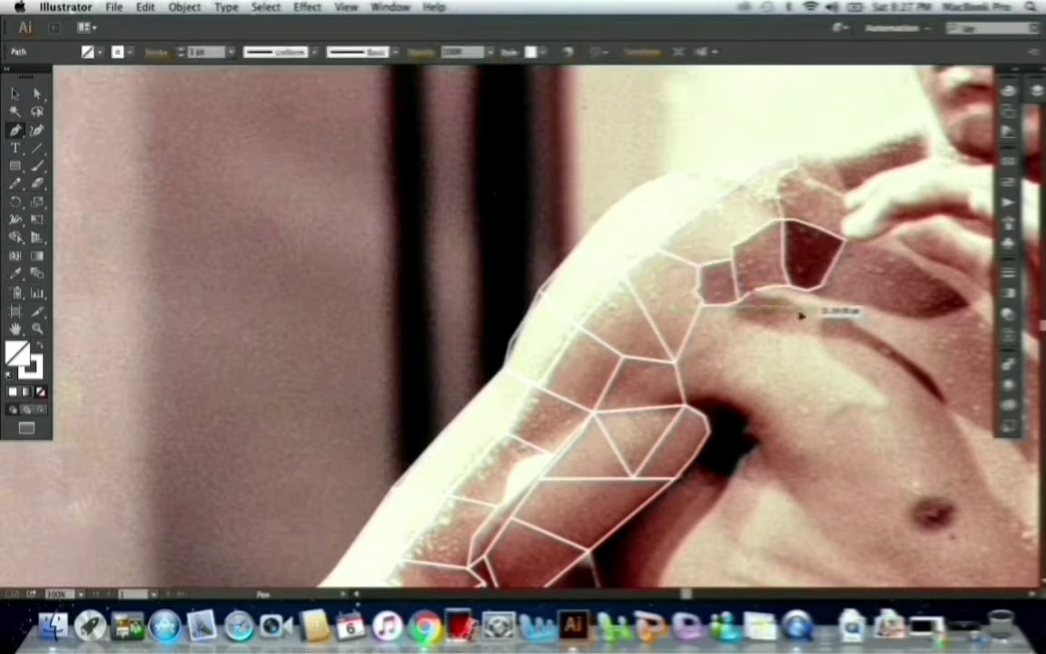
Extend a facet across the shoulder to the dark armpit patch.
left_click(814, 310)
left_click(829, 313)
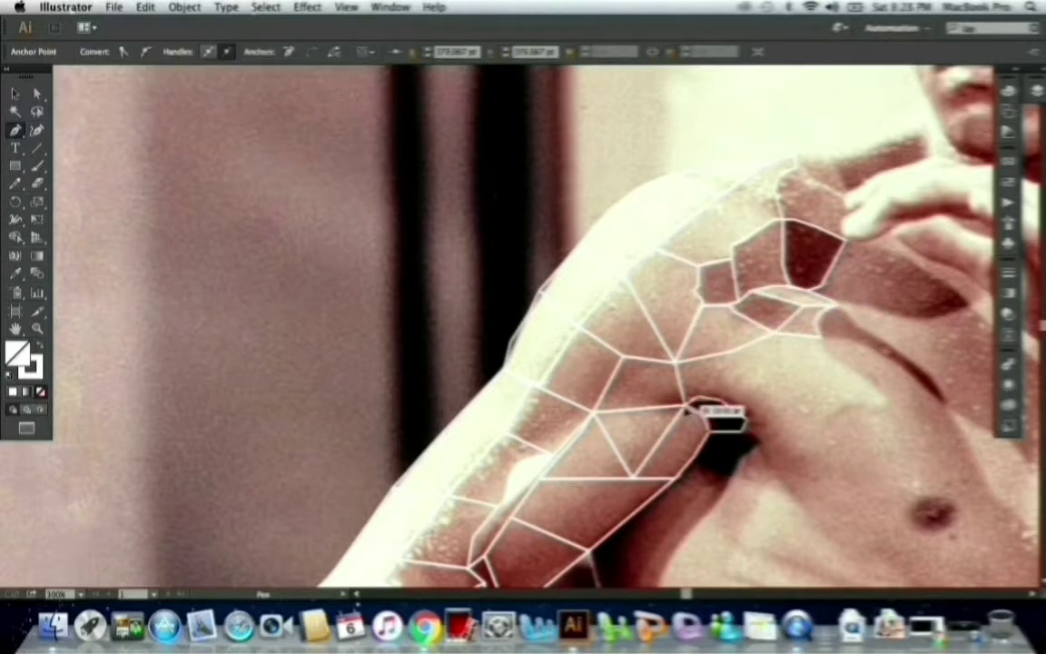
left_click(699, 408)
key("super+minus")
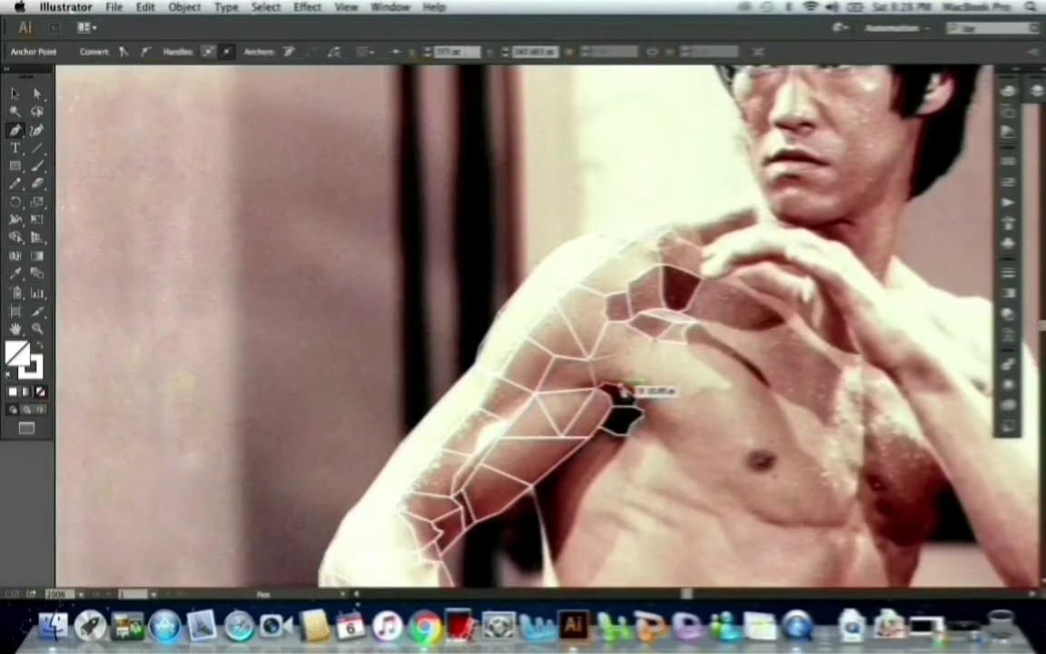
Join and close the chin facets on the left and top.
key("super+plus")
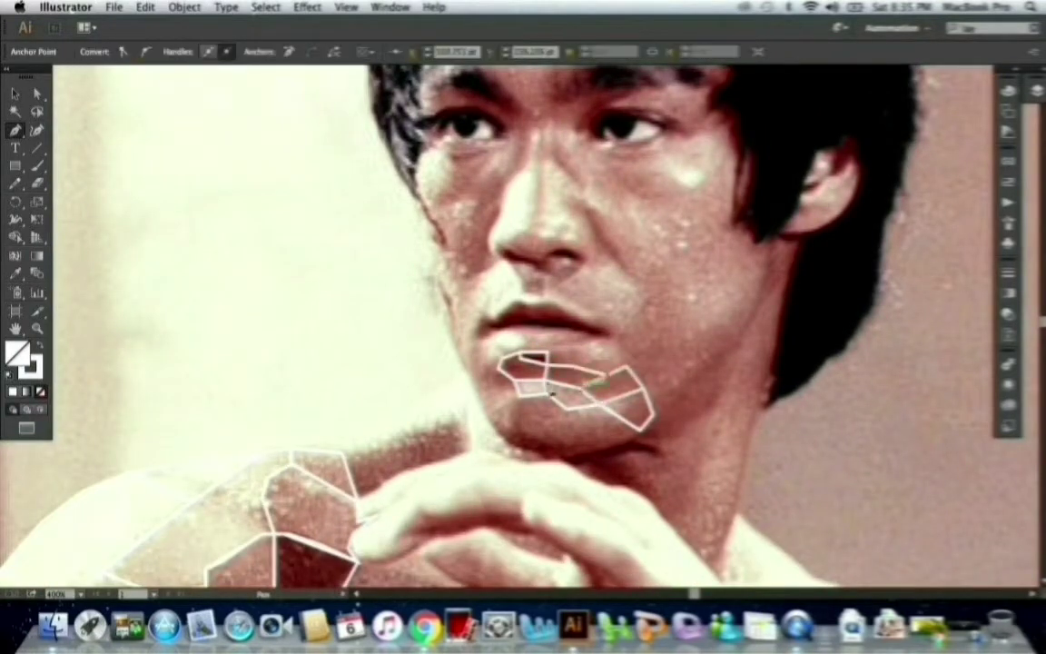
left_click(598, 402)
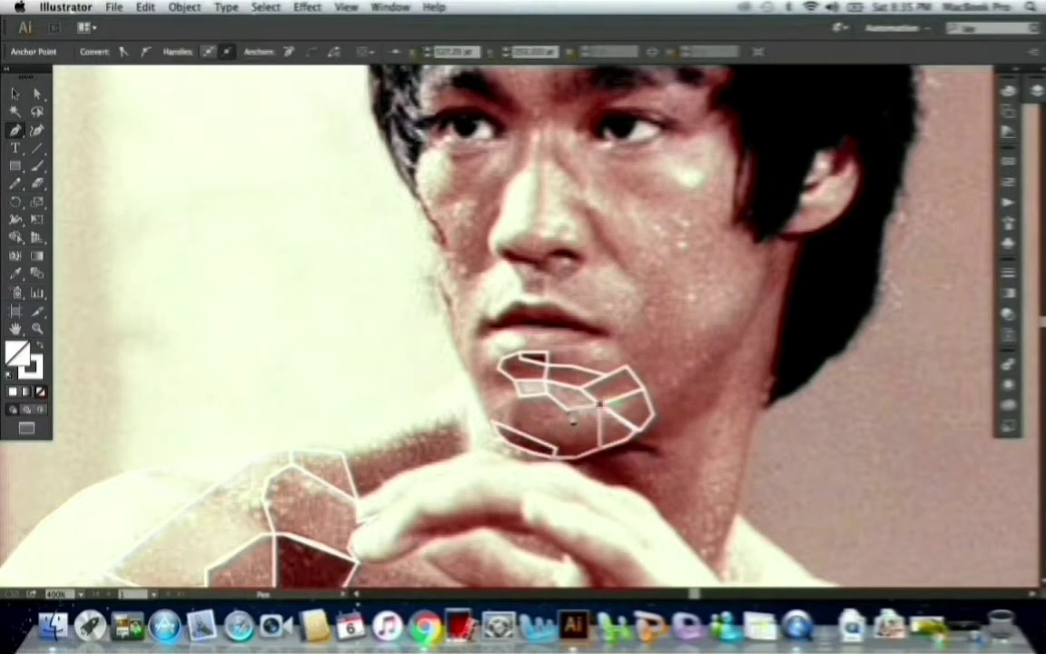
left_click(477, 381)
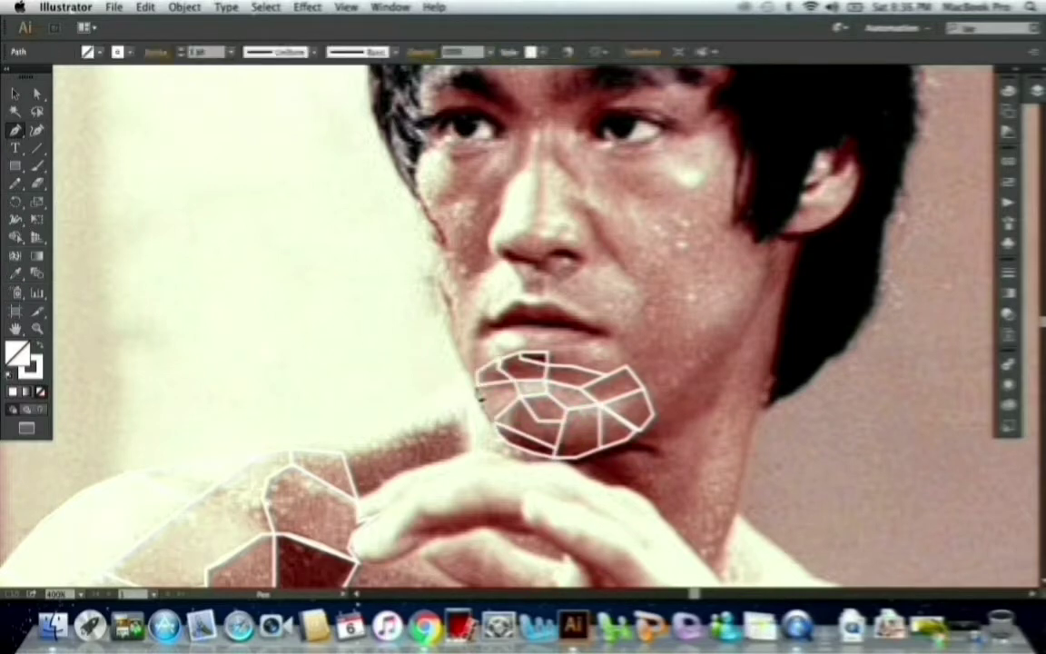
left_click(586, 354)
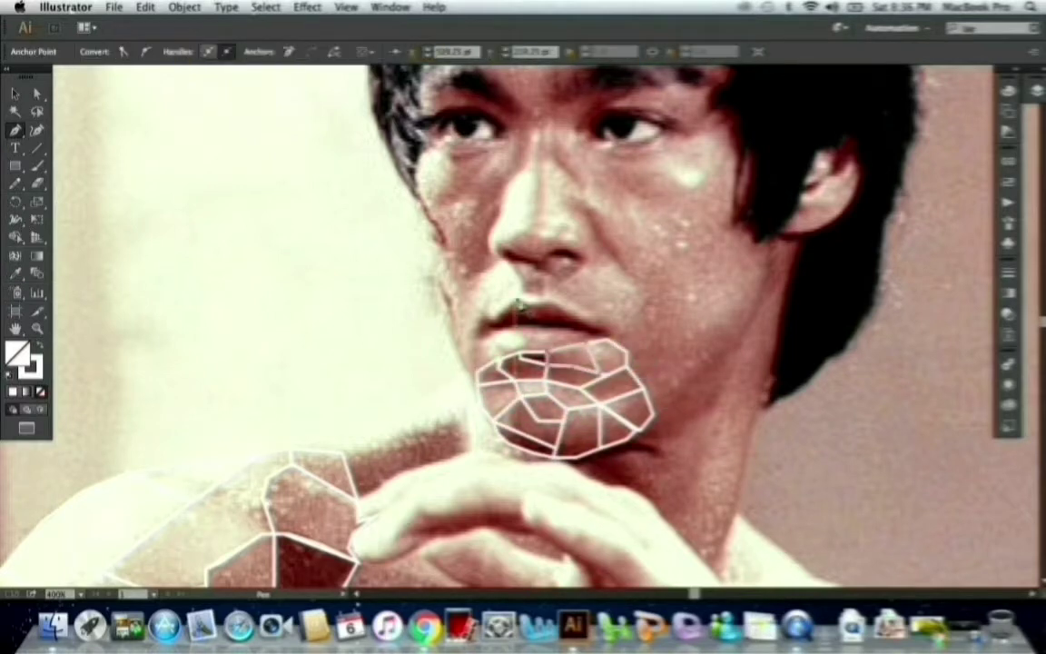
Trace facets across the upper lip and around the lips' left corner.
scroll(509, 381, "up", 5)
left_click(513, 393)
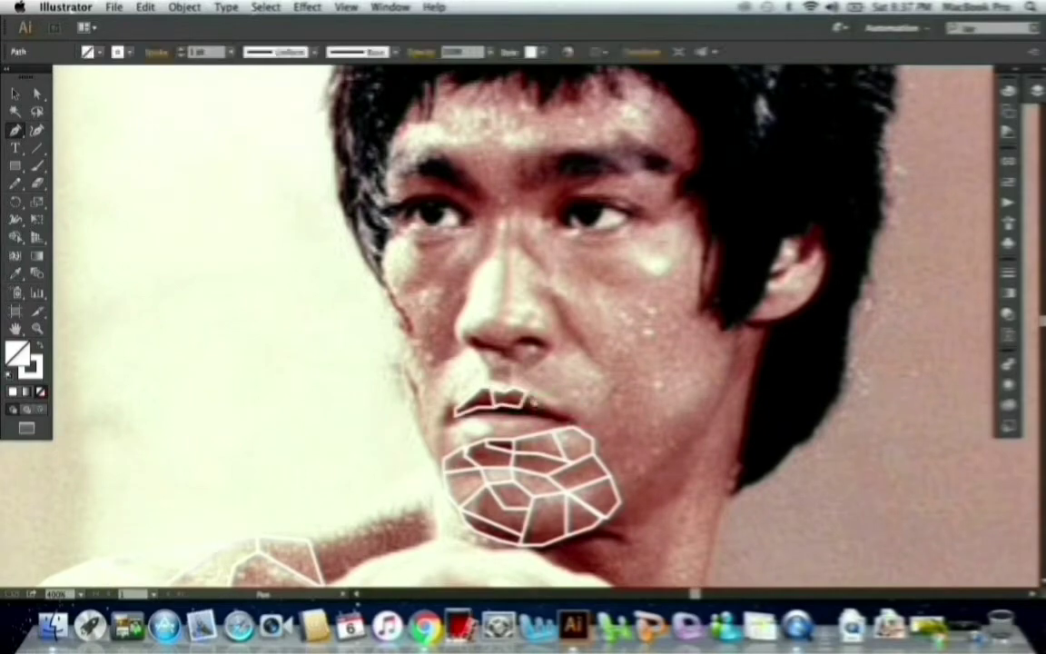
left_click(577, 420)
left_click(484, 417)
left_click(458, 410)
left_click(497, 408)
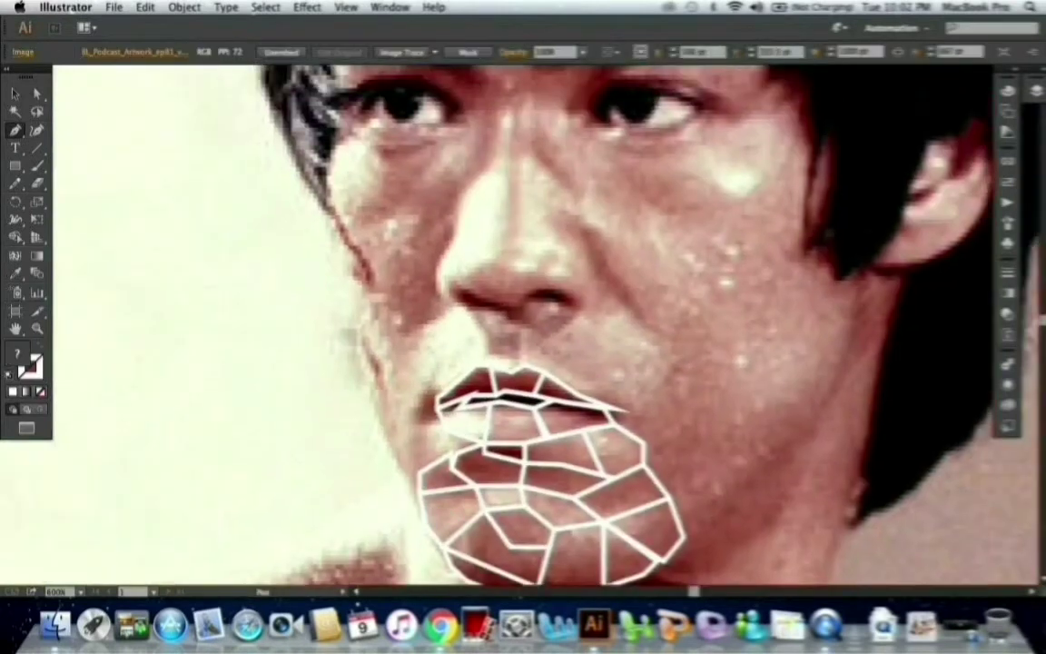
Show the Layers panel and add facets at the lip corner and lower-right chin.
key("F7")
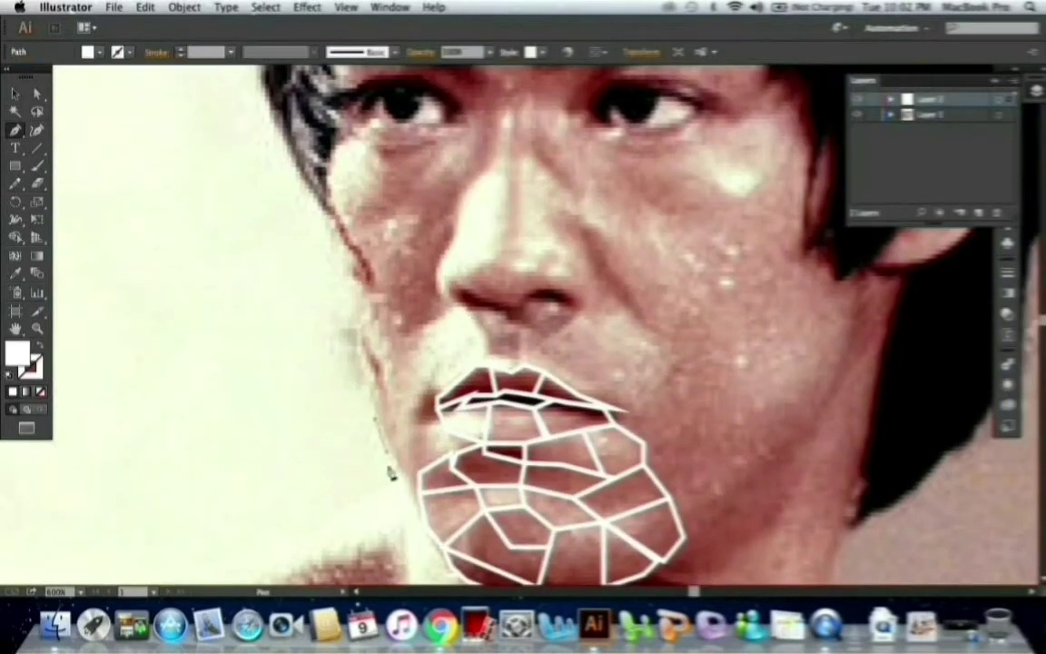
left_click(379, 420)
left_click(414, 434)
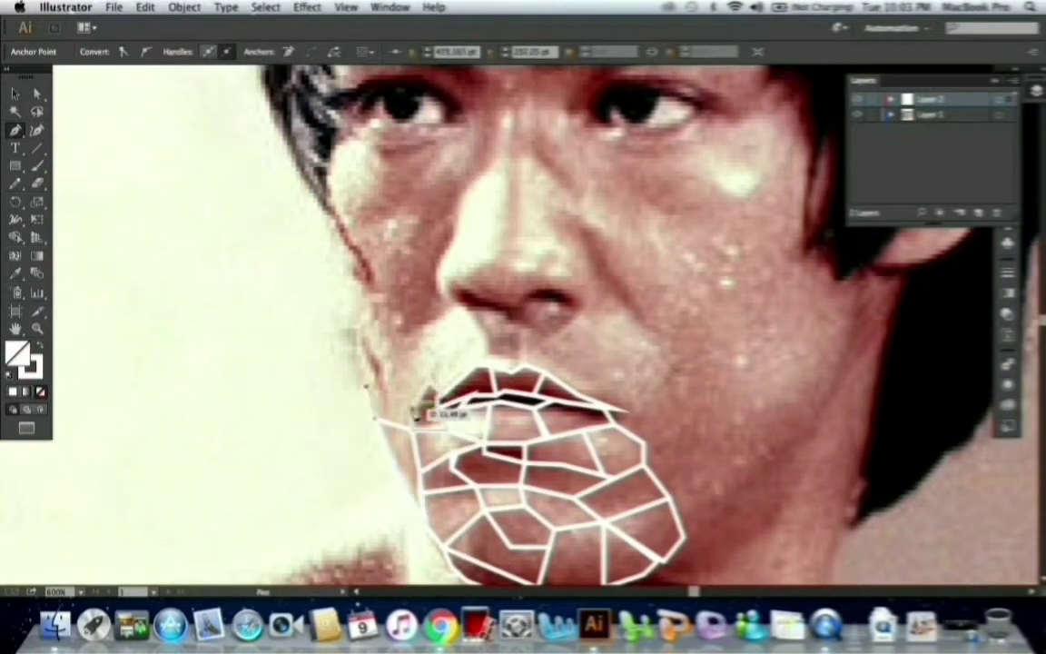
left_click(724, 497)
left_click(692, 526)
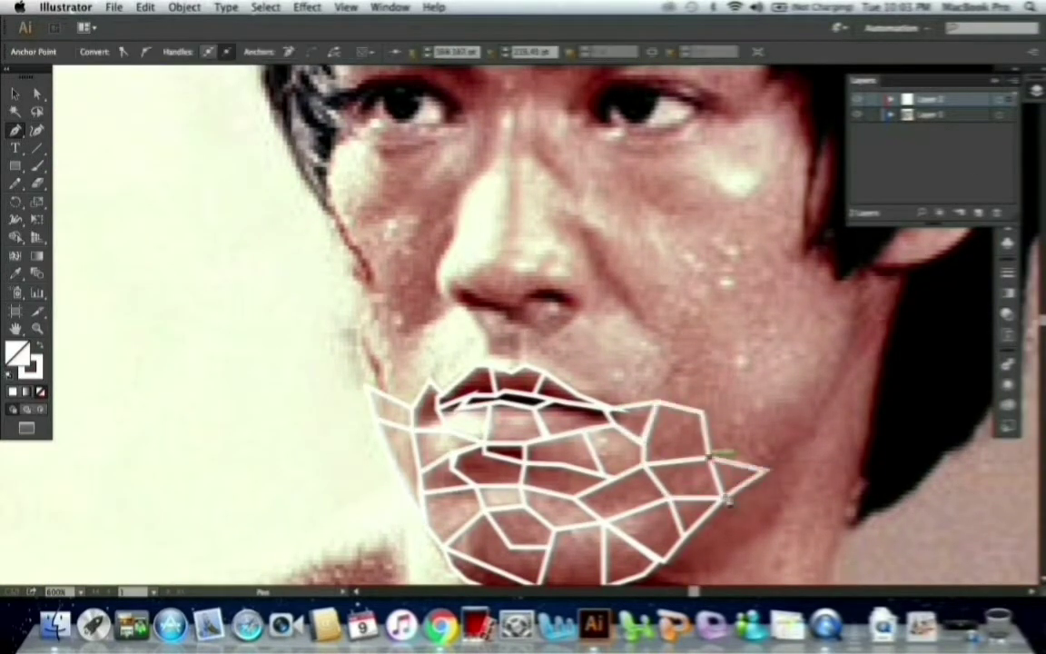
Trace facets across the base of the nose and along the left jaw.
left_click(564, 292)
left_click(450, 286)
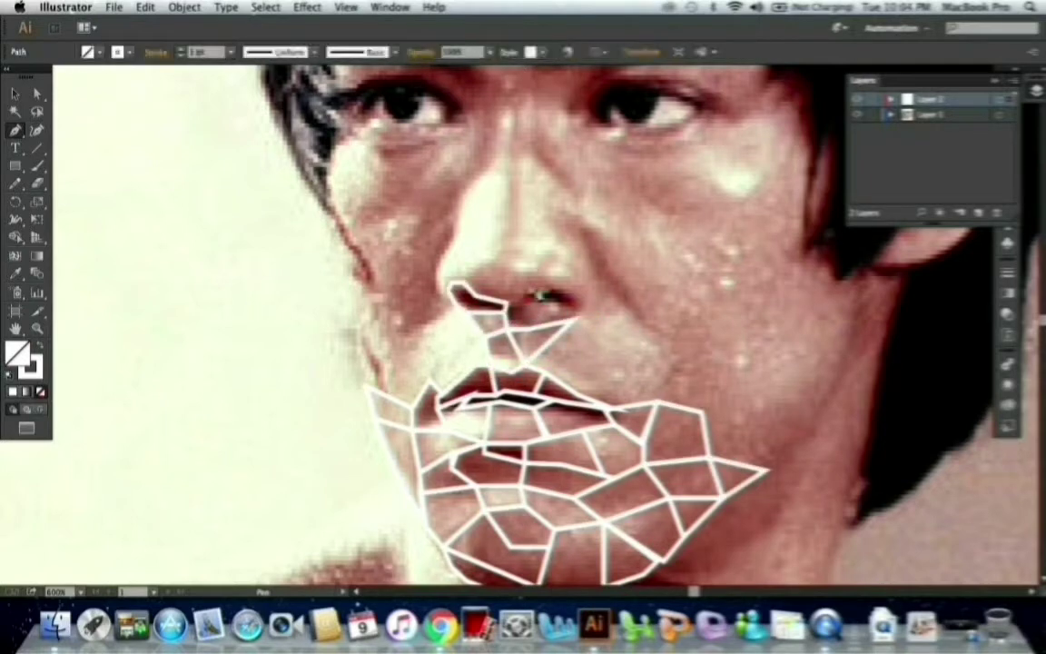
left_click(521, 306)
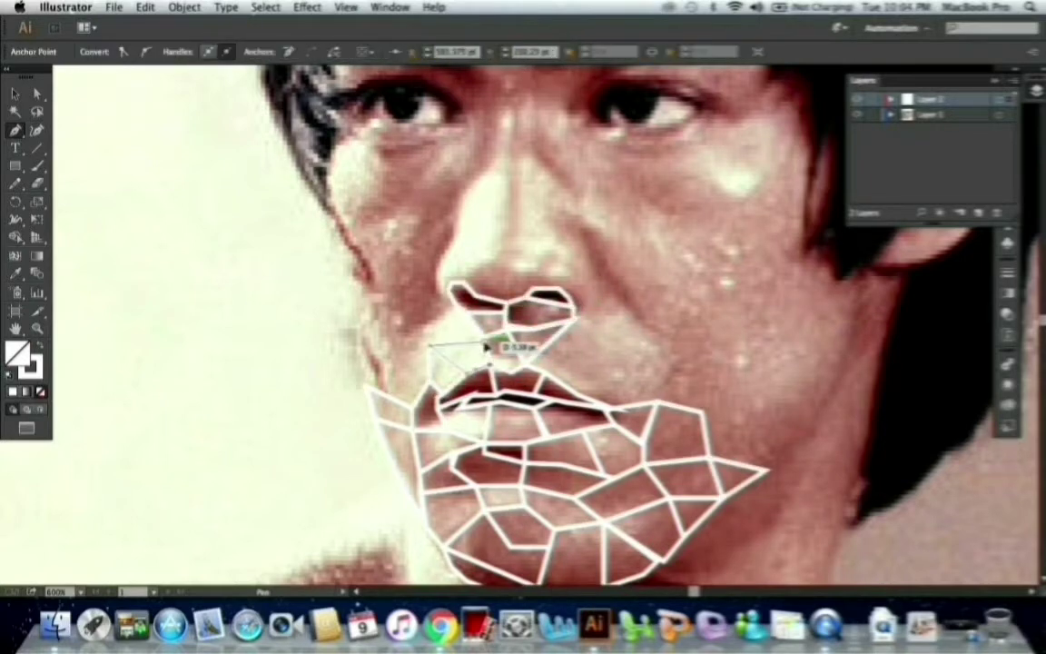
left_click(355, 324)
left_click(371, 387)
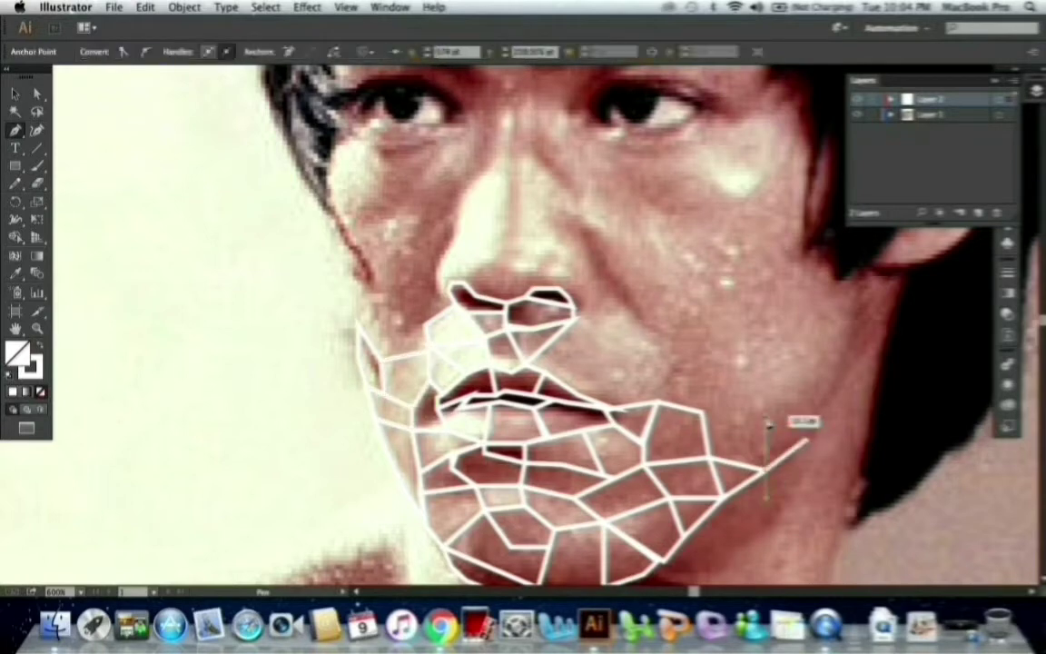
Extend facets up the right jaw and higher onto the right cheek.
left_click(845, 358)
left_click(726, 385)
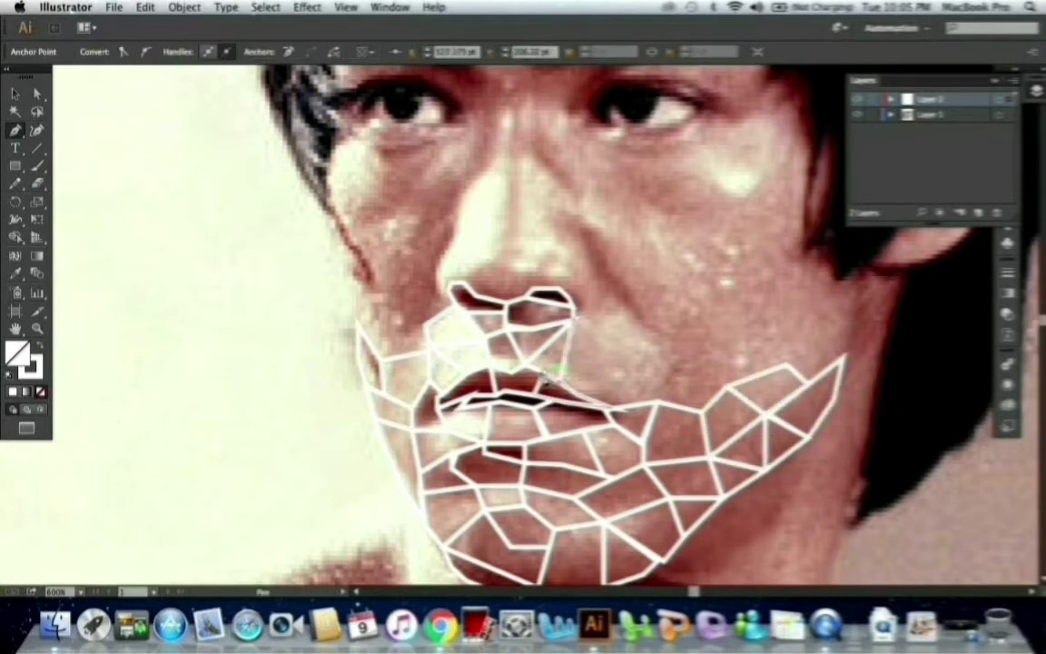
scroll(642, 435, "up", 1)
left_click(829, 354)
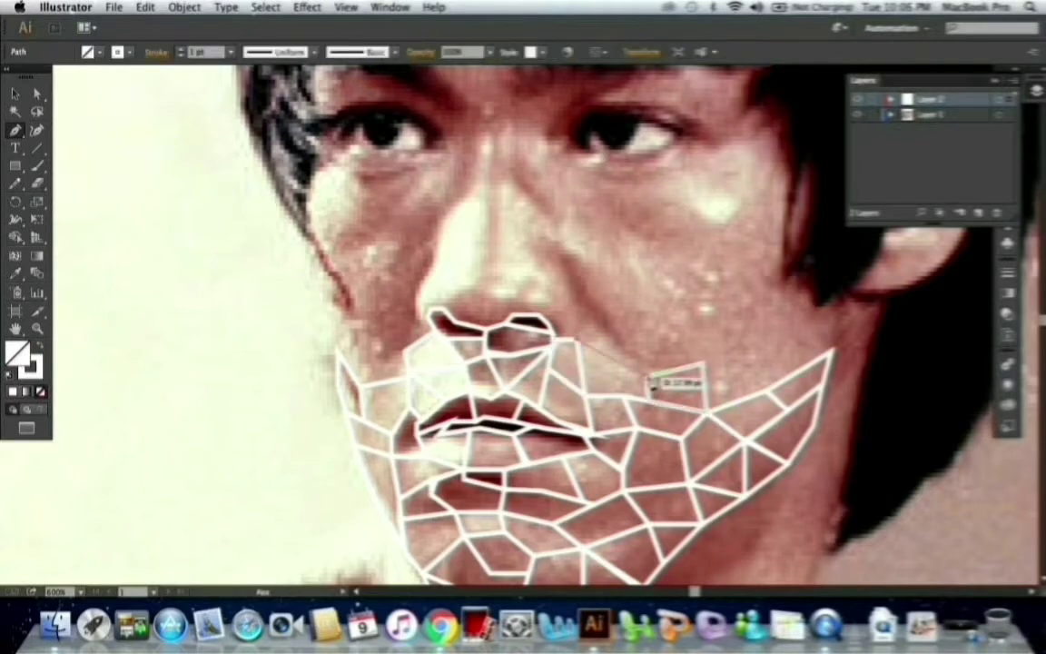
left_click(835, 298)
left_click(749, 357)
Connect the right cheek facets to the nose, upper-lip mesh and left cheek.
left_click(682, 329)
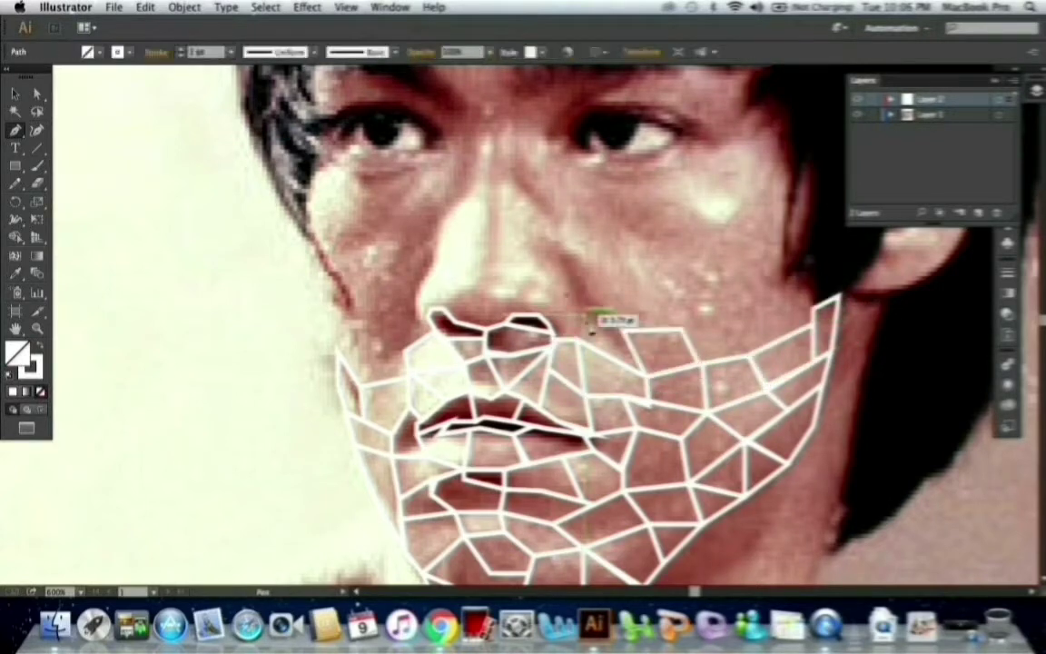
left_click(555, 243)
left_click(545, 320)
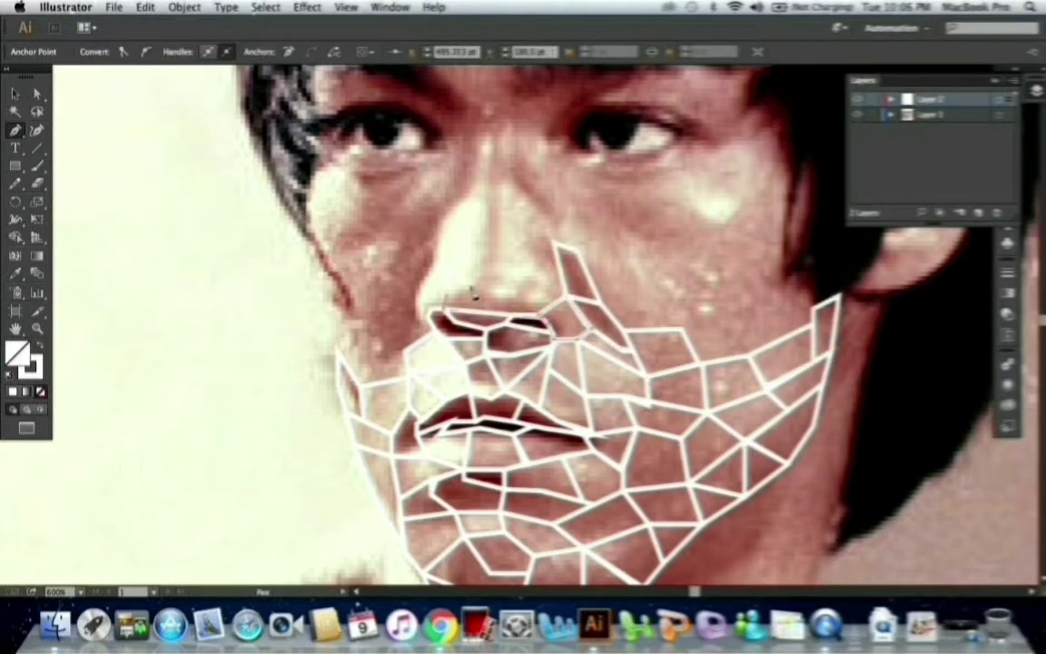
left_click(434, 316)
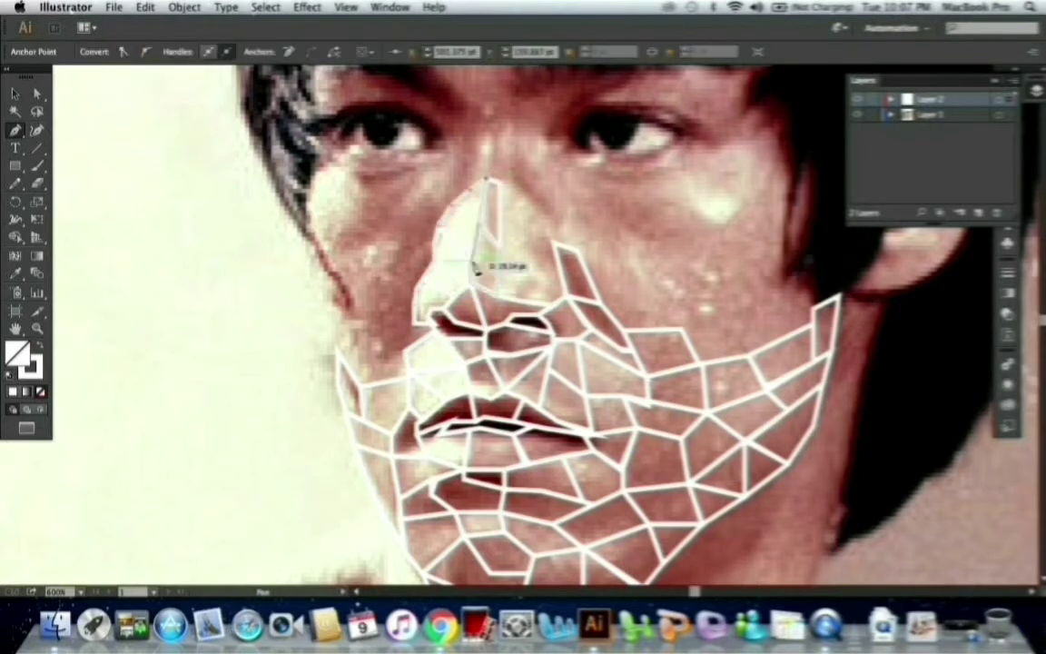
left_click(556, 248)
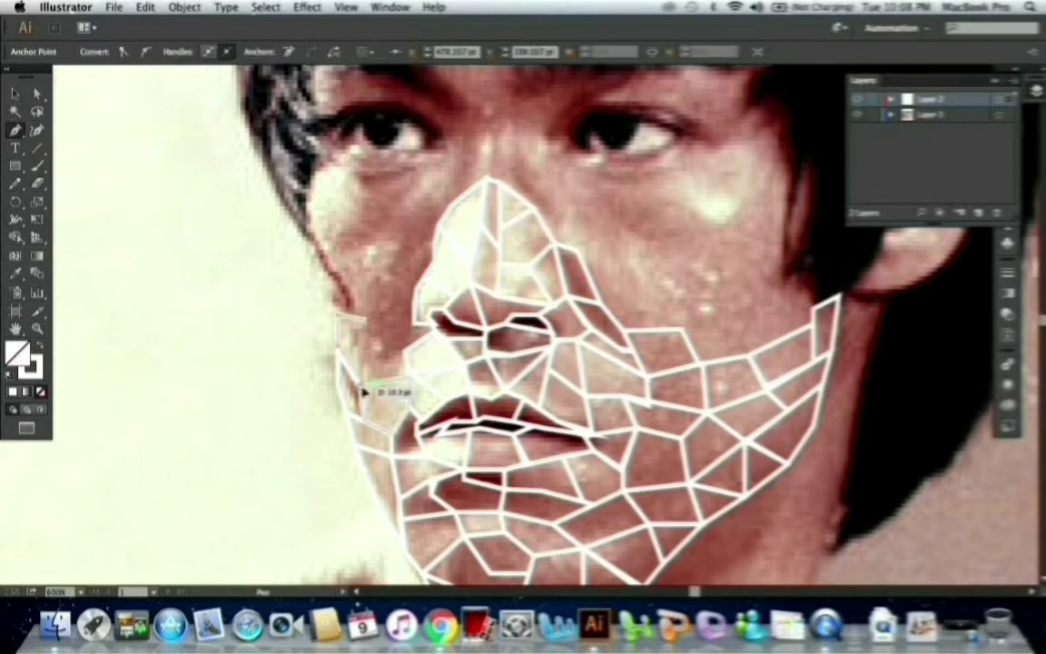
left_click(370, 319)
Add facets along the left cheek edge, then zoom out.
left_click(404, 376)
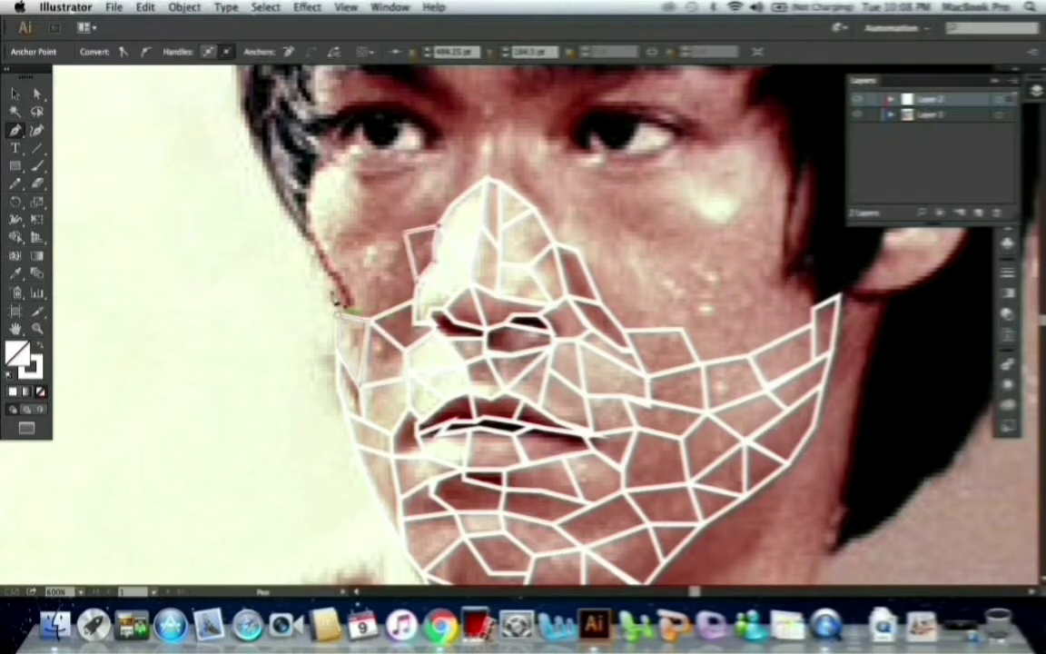
left_click(336, 304)
left_click(311, 232)
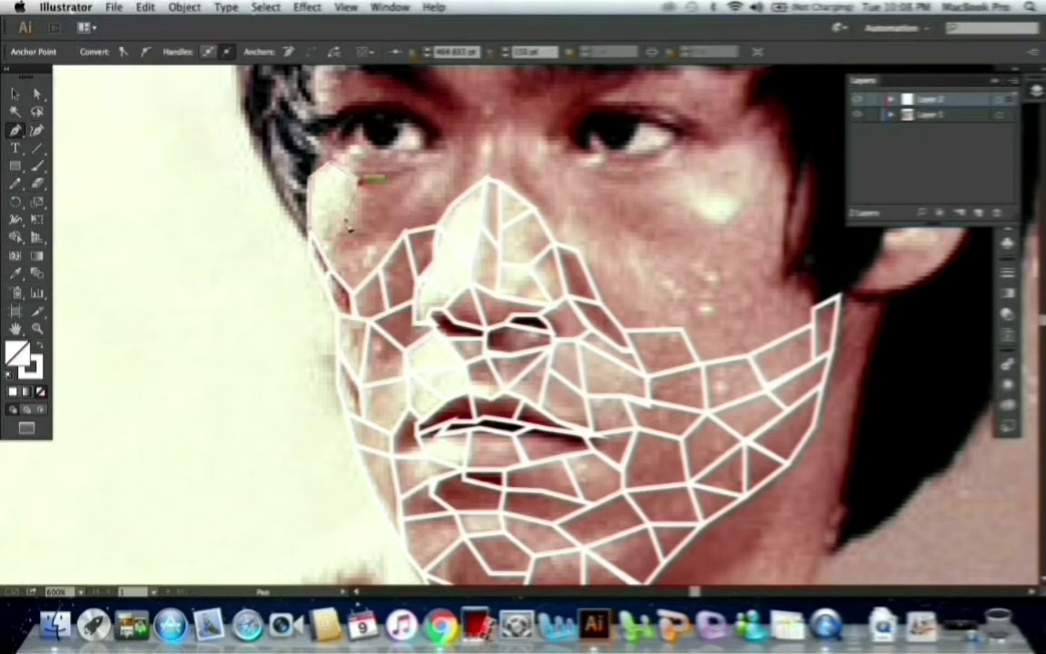
left_click(406, 236)
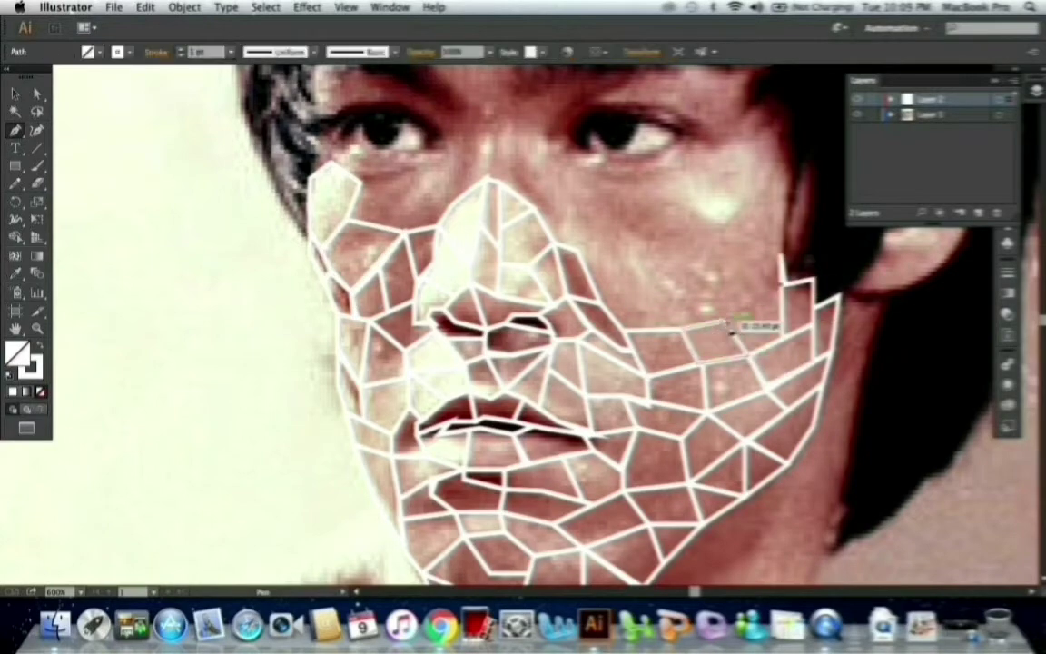
key("super+minus")
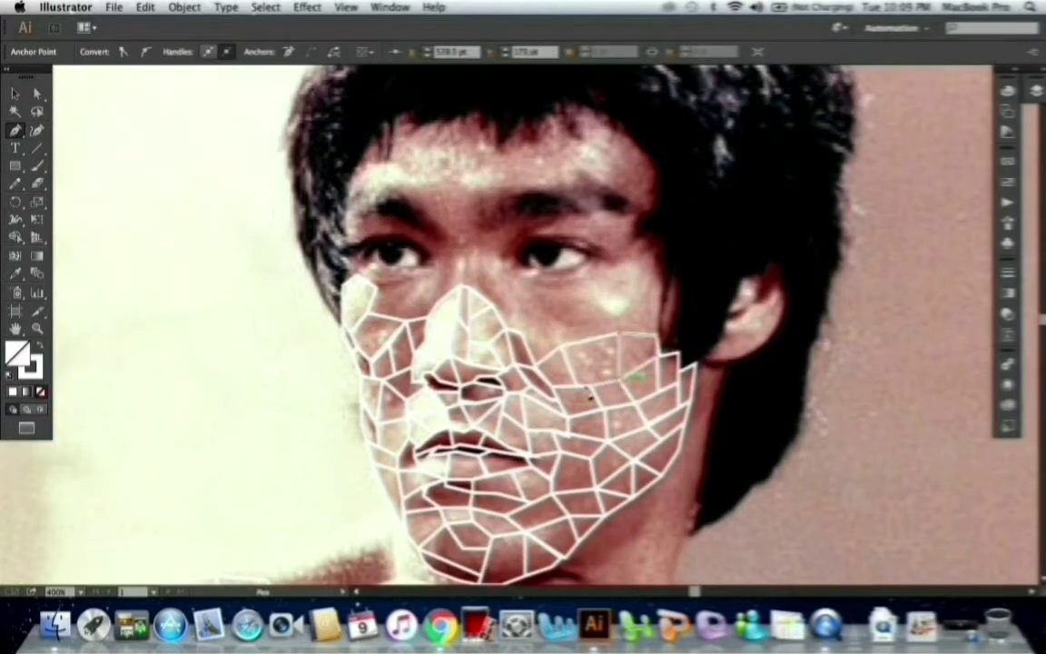
Zoom in on the eyes and trace a facet around the right-hand pupil.
key("super+equal")
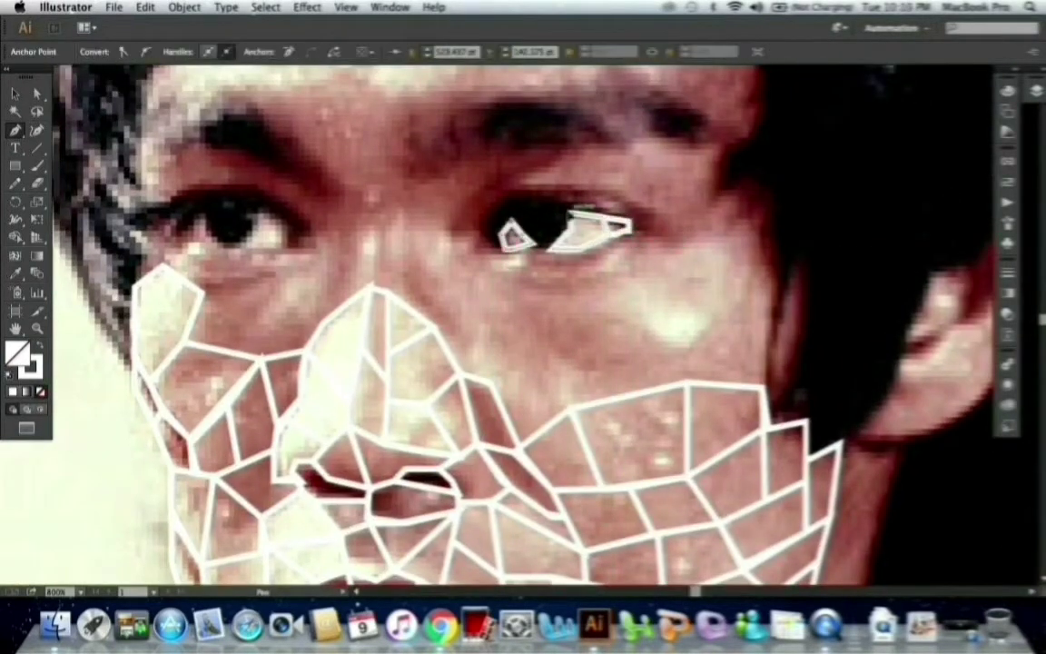
left_click(522, 200)
left_click(565, 216)
left_click(542, 245)
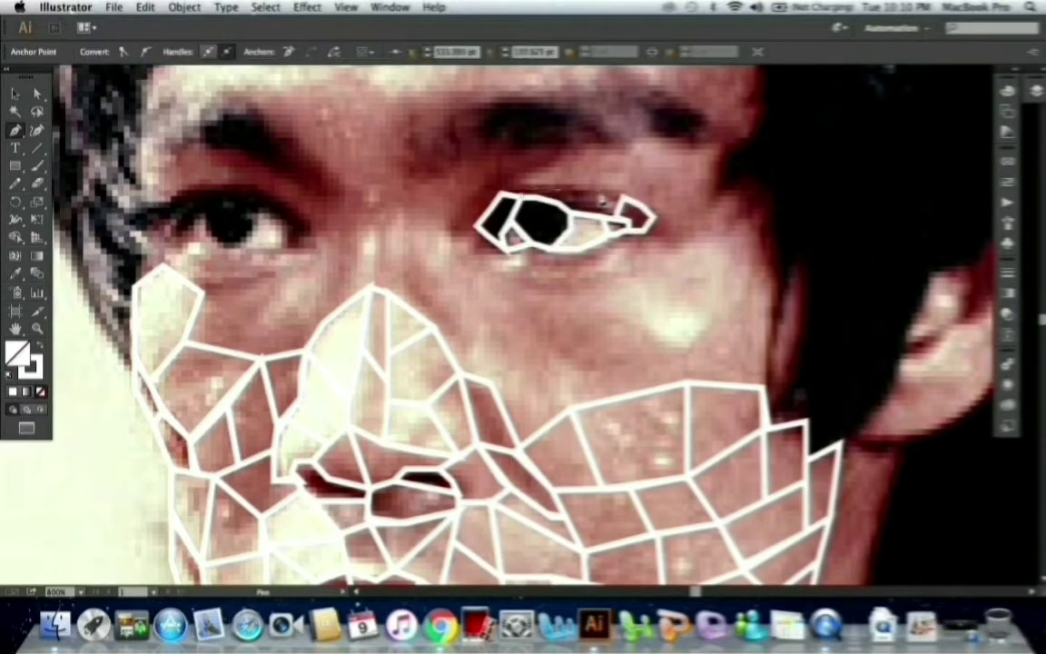
Outline the left eye and its pupil as polygon facets.
left_click(178, 234)
left_click(193, 214)
left_click(263, 207)
left_click(287, 234)
left_click(211, 208)
left_click(259, 211)
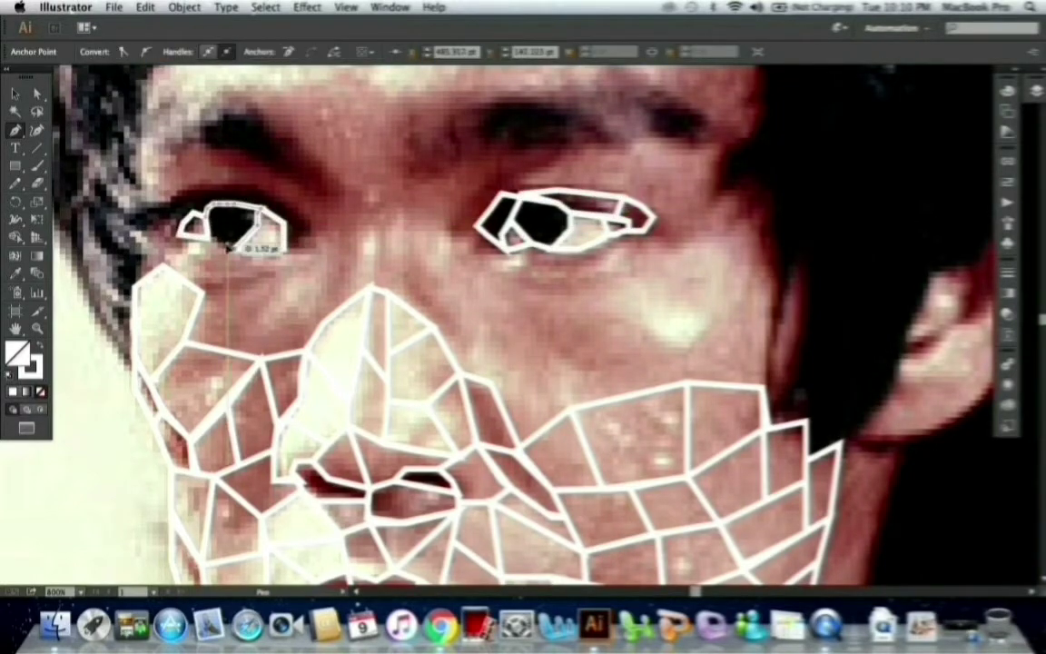
Draw a facet running down the nose bridge.
scroll(227, 245, "down", 3)
scroll(263, 343, "up", 3)
left_click(397, 256)
left_click(402, 299)
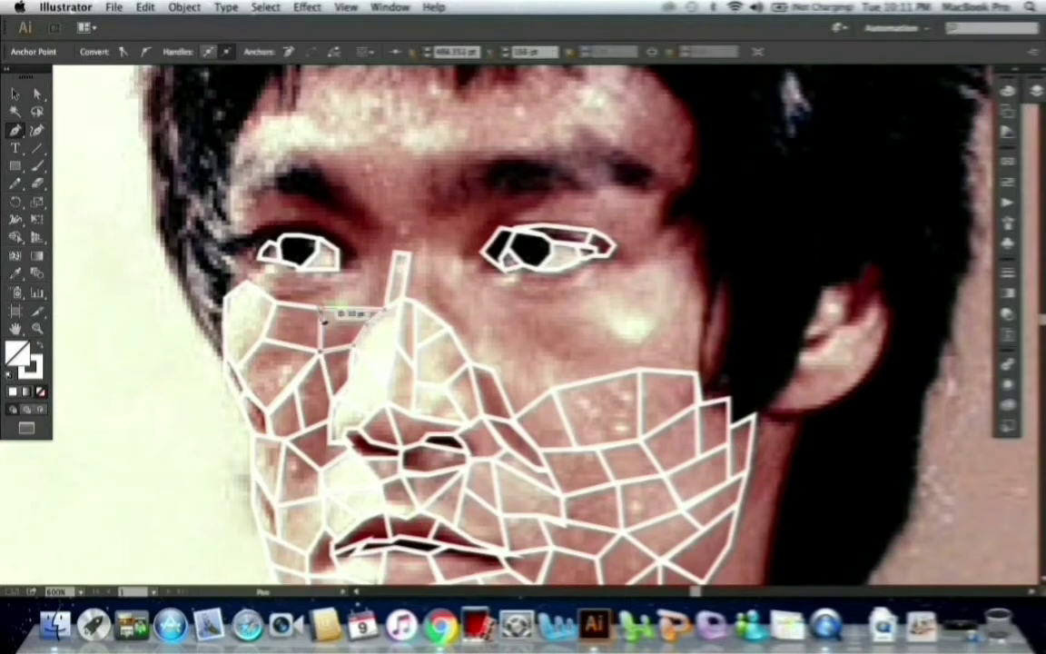
Add more facets on the upper right cheek, joining them to the cheek mesh.
left_click(723, 373)
left_click(677, 320)
left_click(595, 329)
left_click(635, 345)
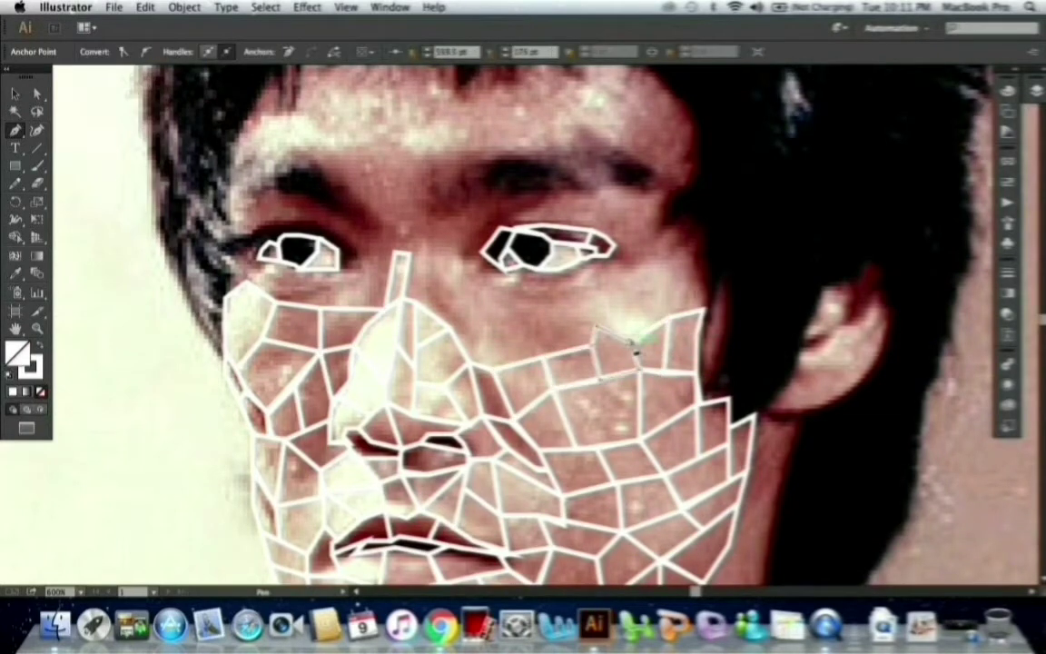
left_click(654, 258)
left_click(692, 250)
left_click(677, 320)
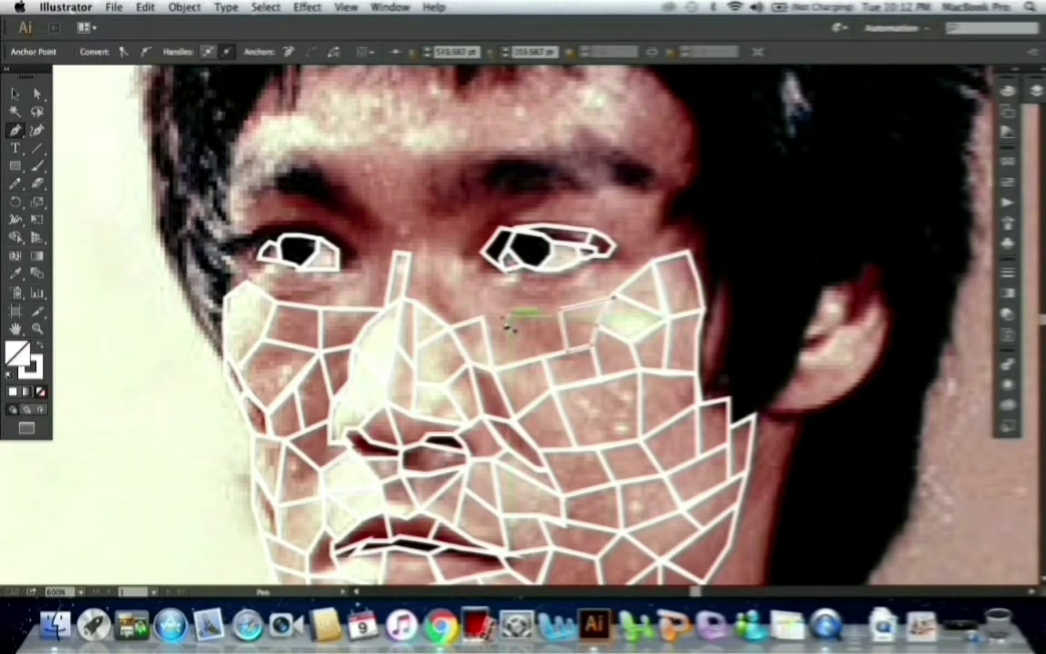
Outline the area around the left eye and add eyebrow facets above it.
left_click(228, 247)
left_click(237, 273)
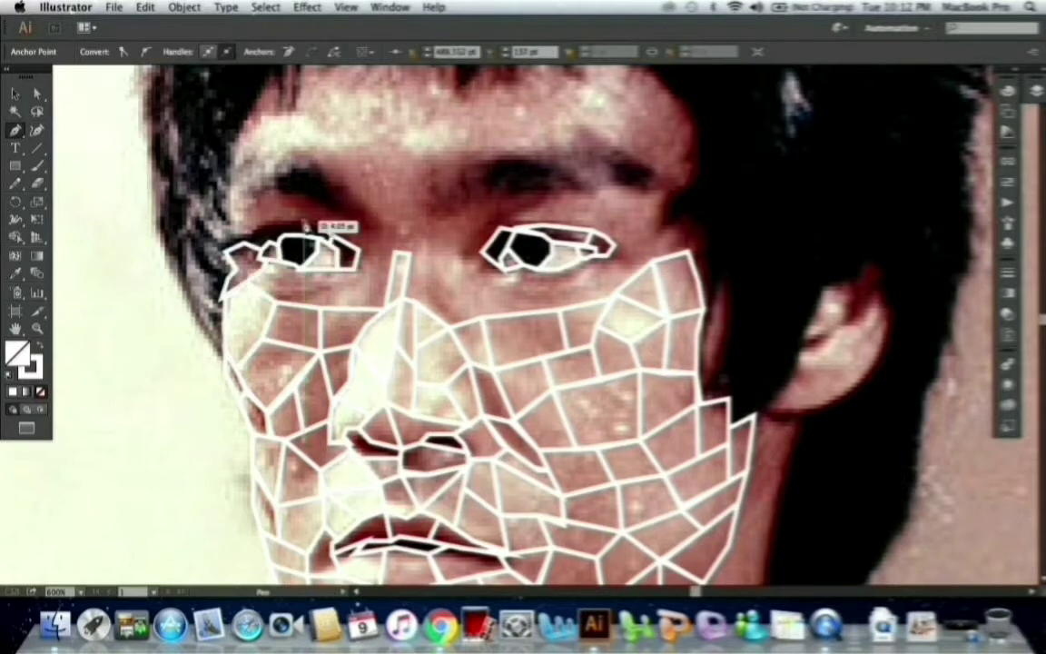
left_click(265, 223)
left_click(303, 239)
left_click(343, 214)
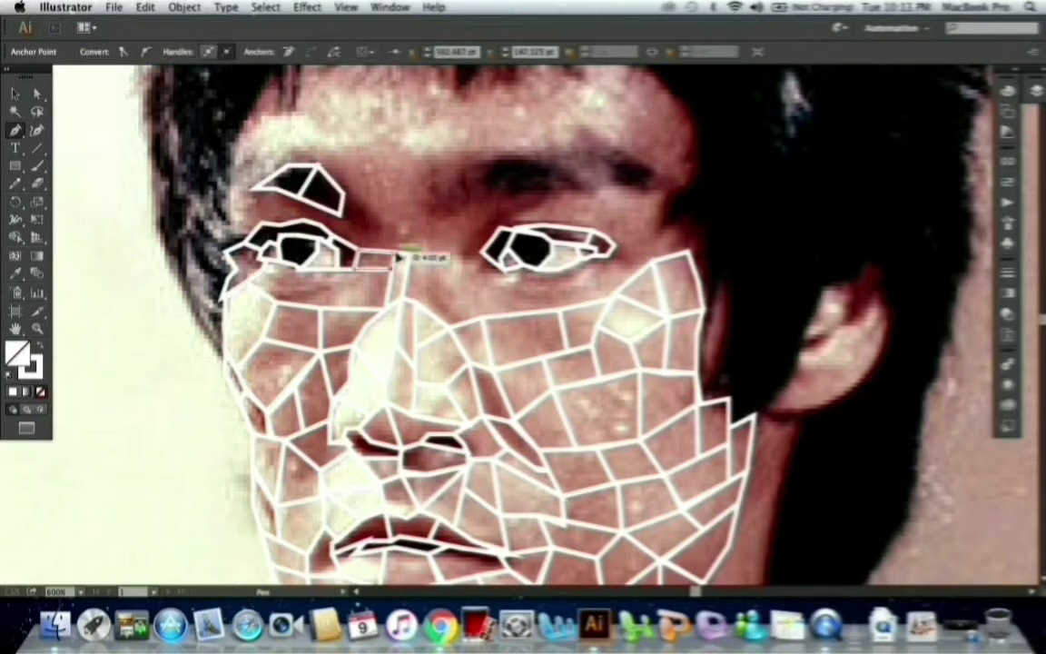
left_click(396, 256)
left_click(381, 223)
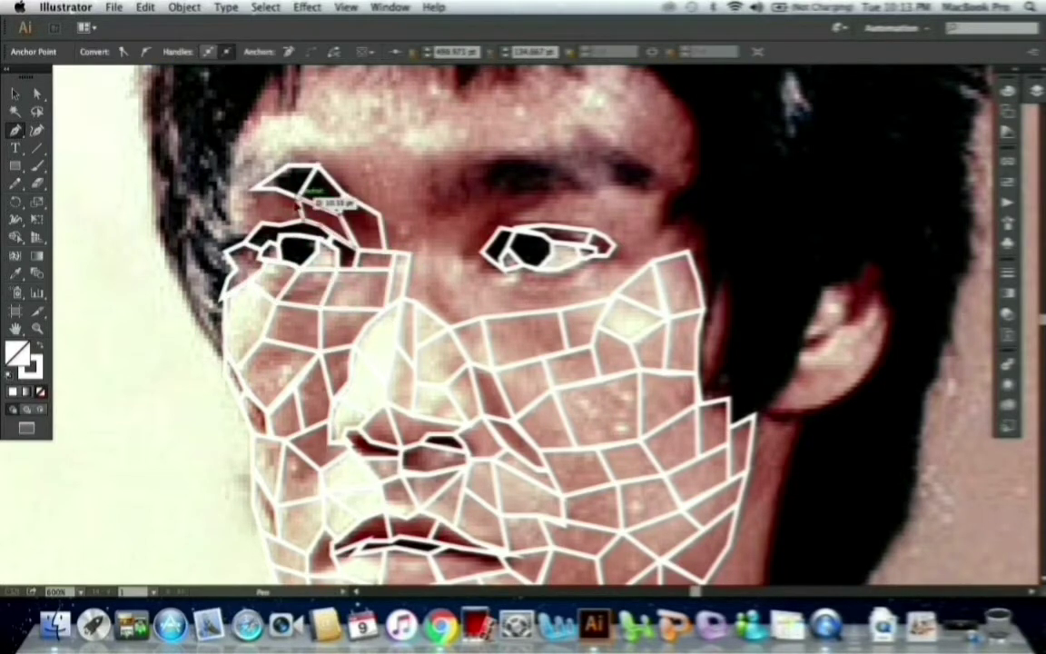
Close the left-eye facets, then add facets below the right eye linking to the nose bridge.
left_click(227, 245)
left_click(543, 305)
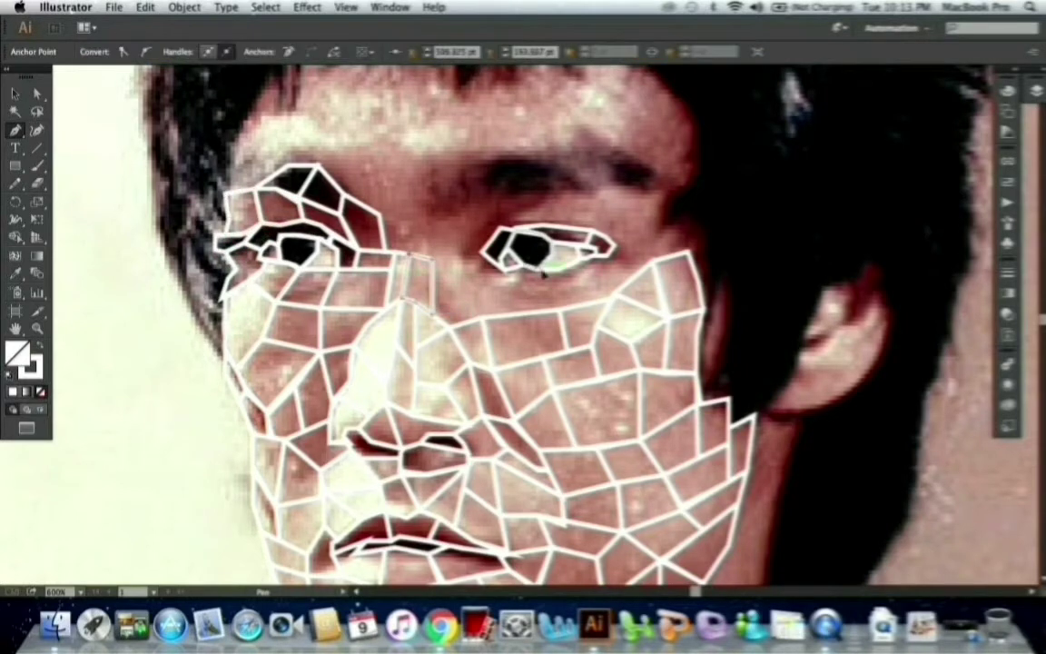
left_click(540, 273)
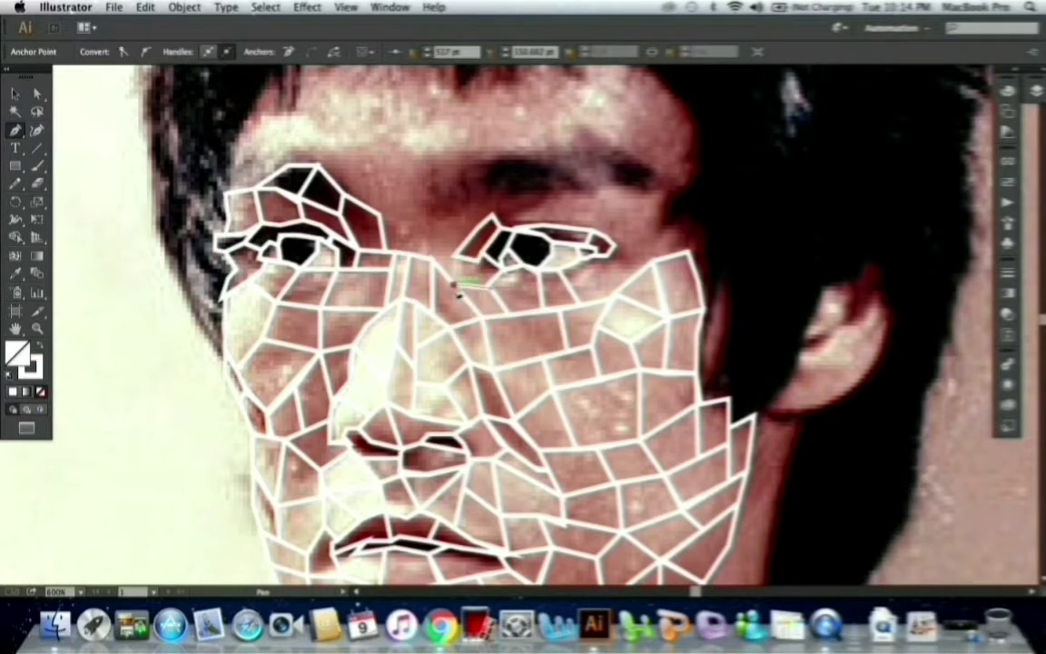
left_click(443, 264)
left_click(481, 218)
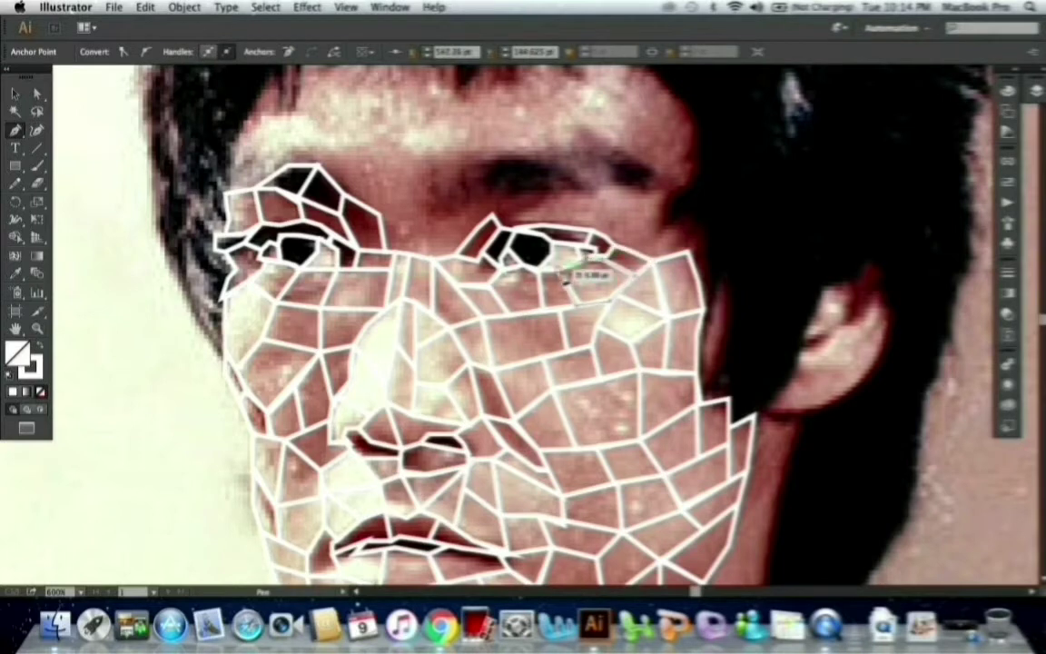
Complete facets around and above the right eyebrow, then zoom out to the whole face.
left_click(654, 168)
left_click(586, 125)
left_click(515, 162)
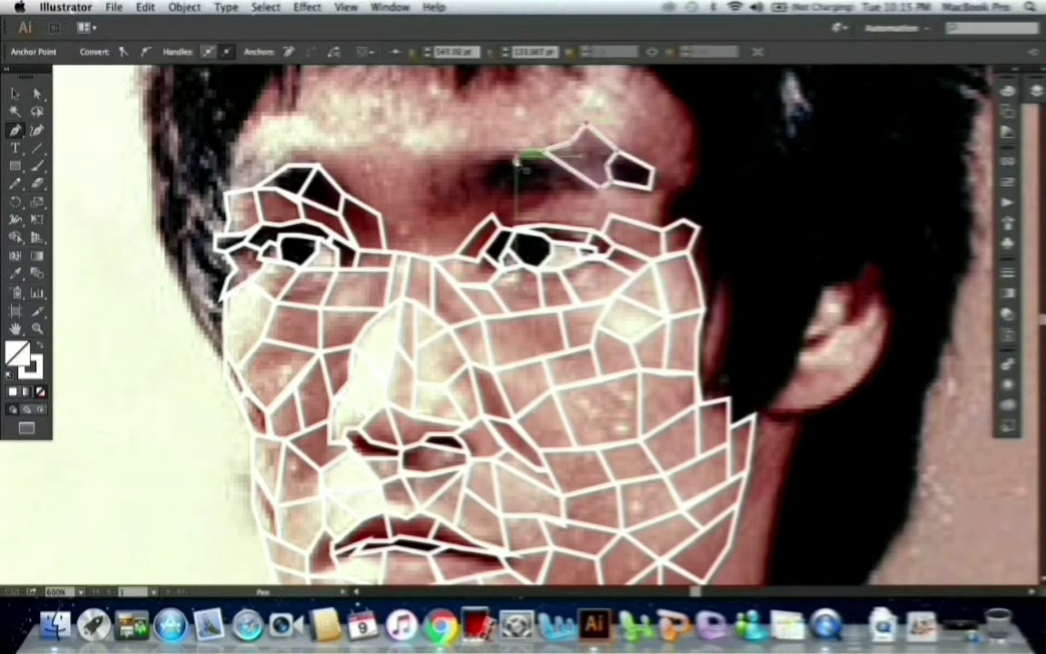
left_click(490, 218)
left_click(606, 218)
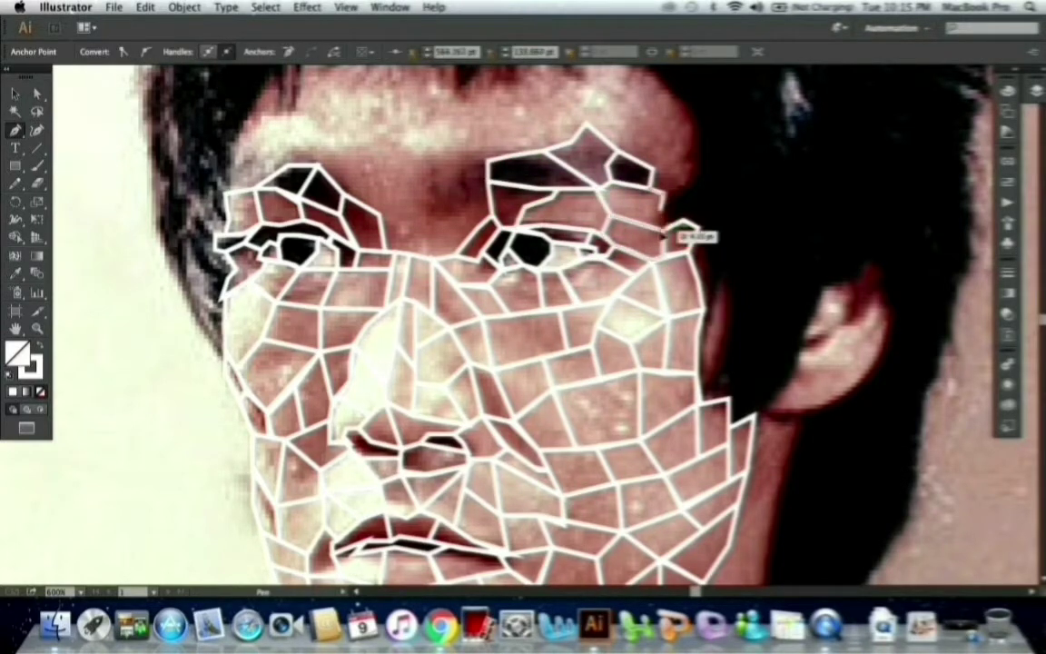
key("ctrl+minus")
left_click(500, 221)
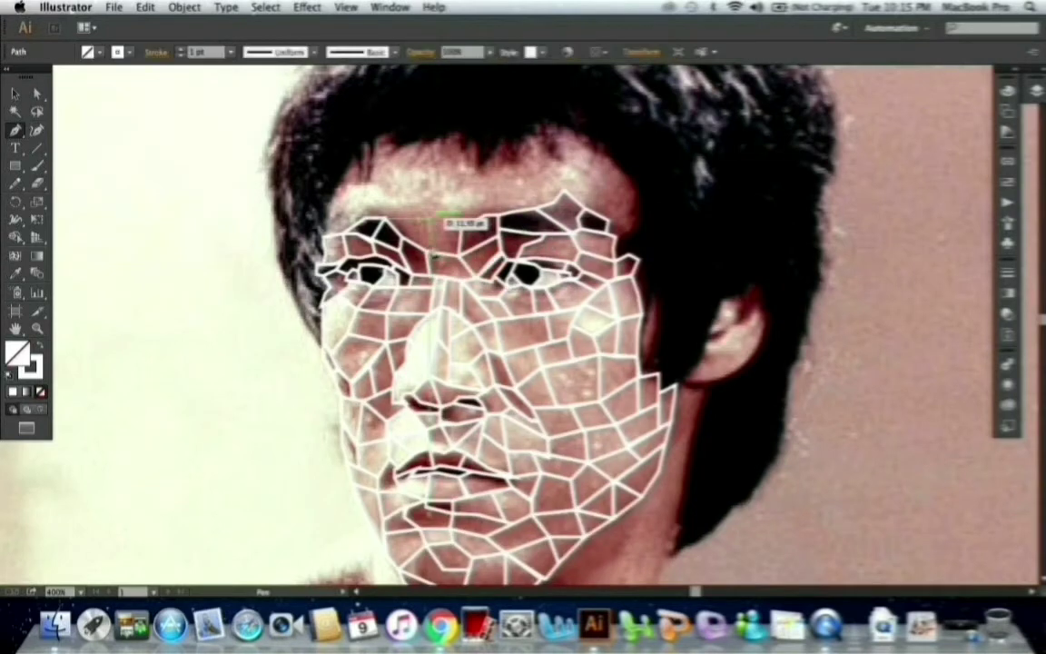
Extend facets between the eyebrows and up the forehead to a zigzag hairline.
left_click(458, 222)
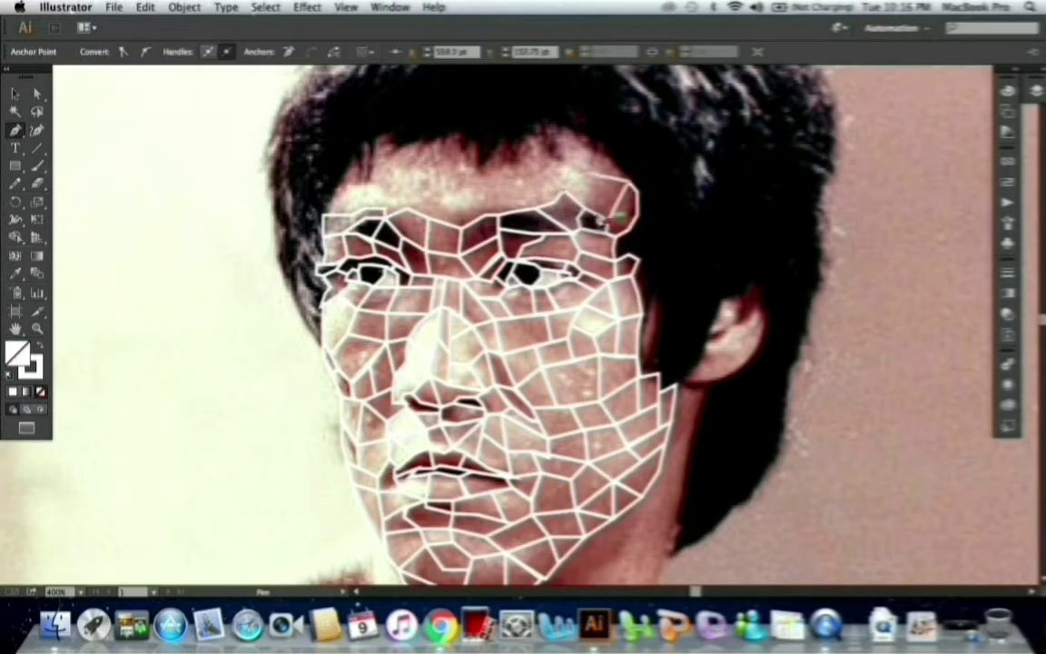
left_click(563, 130)
left_click(504, 140)
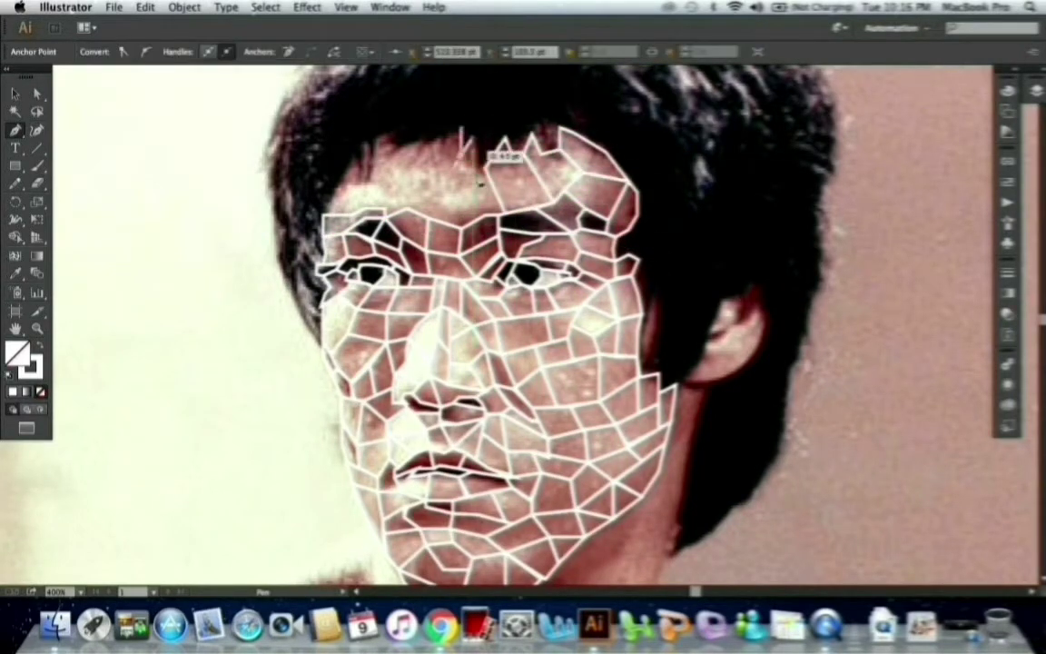
left_click(354, 162)
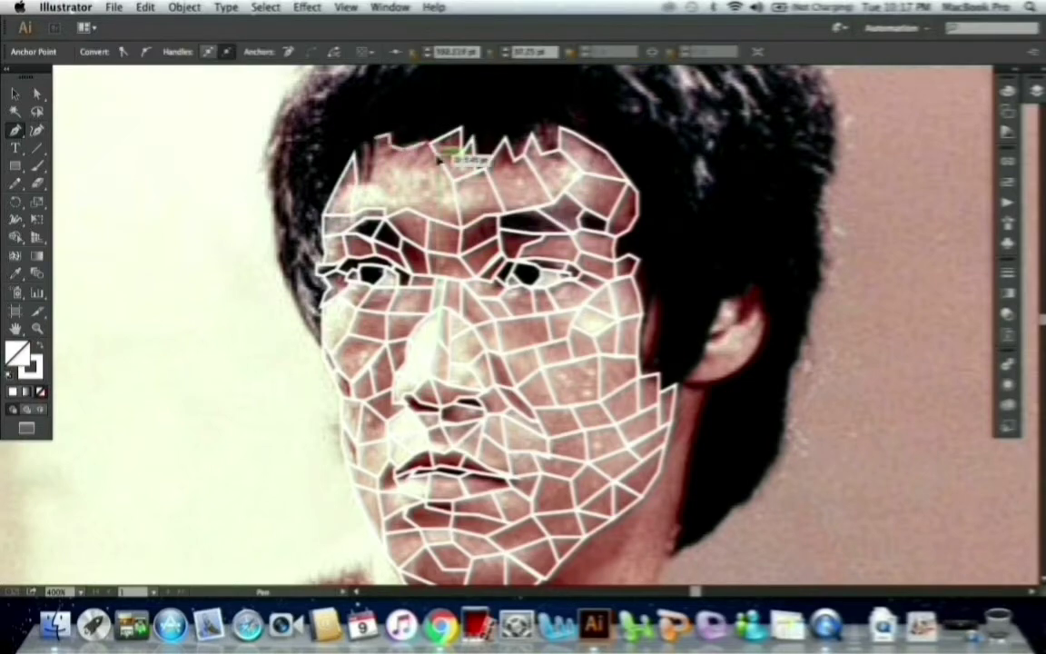
left_click(375, 143)
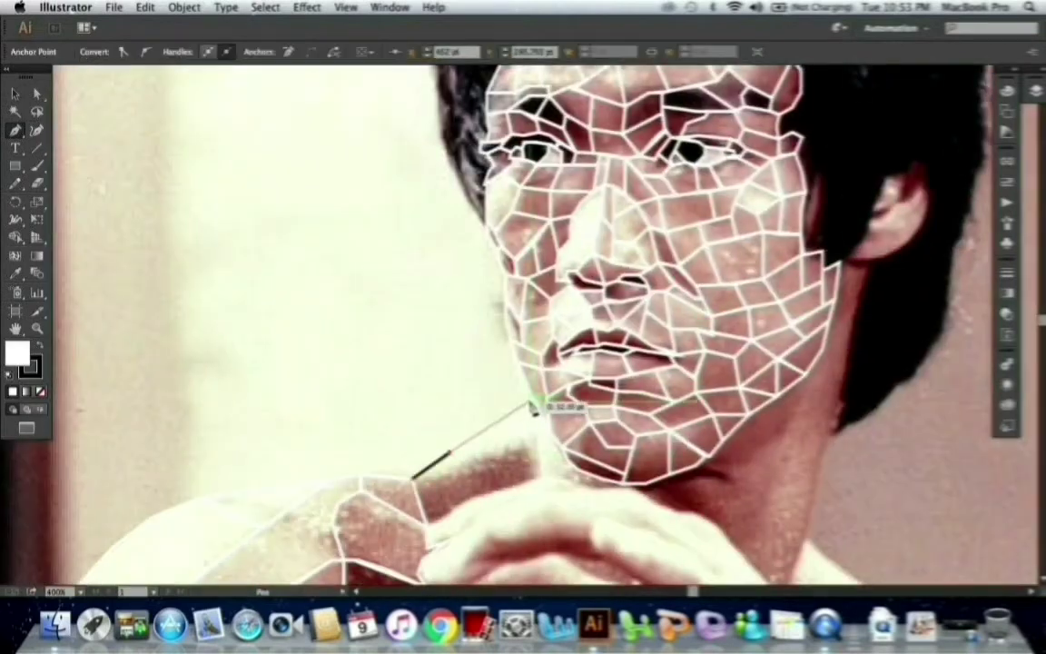
Close the new facet near the chin and set its fill to None.
left_click(533, 410)
key("shift+x")
scroll(509, 454, "down", 1)
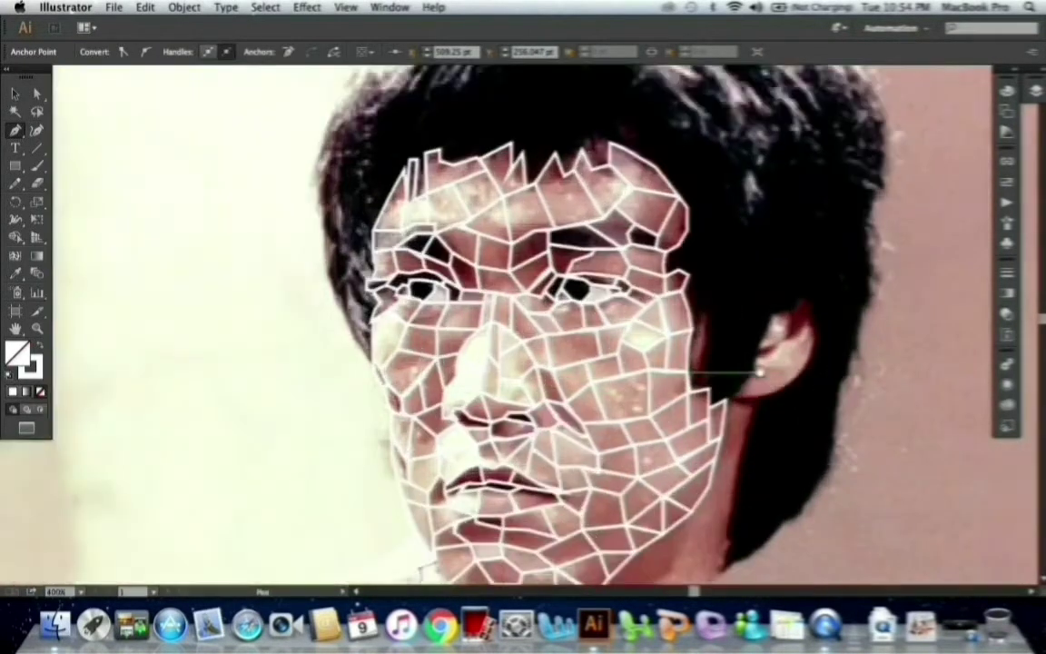
Draw dark facets beside the ear and down along the jaw.
left_click(604, 283)
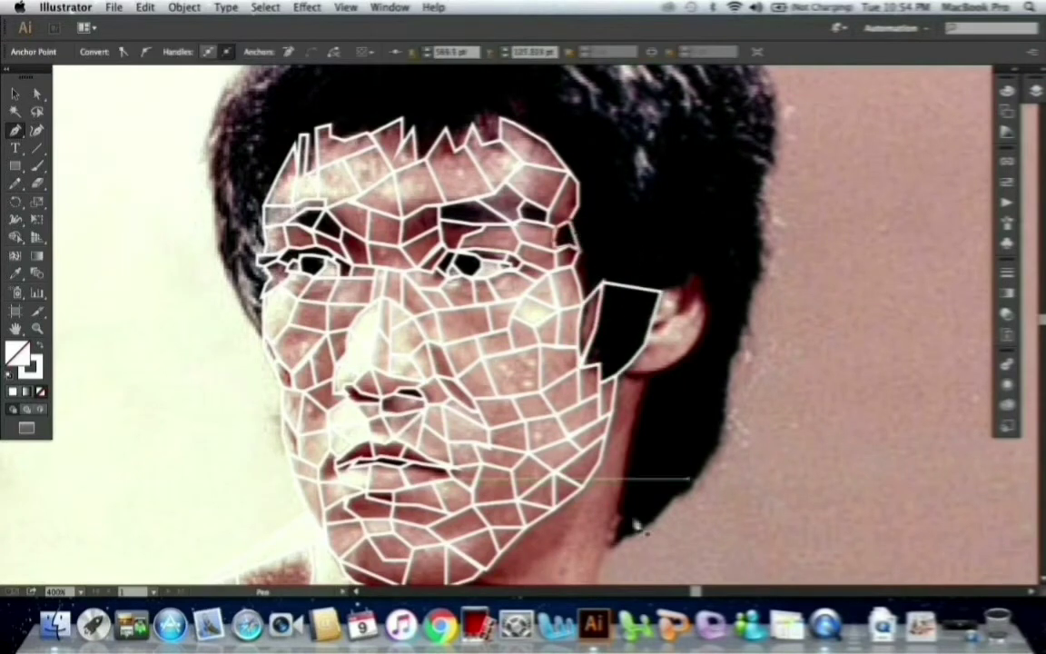
left_click(636, 424)
left_click(730, 357)
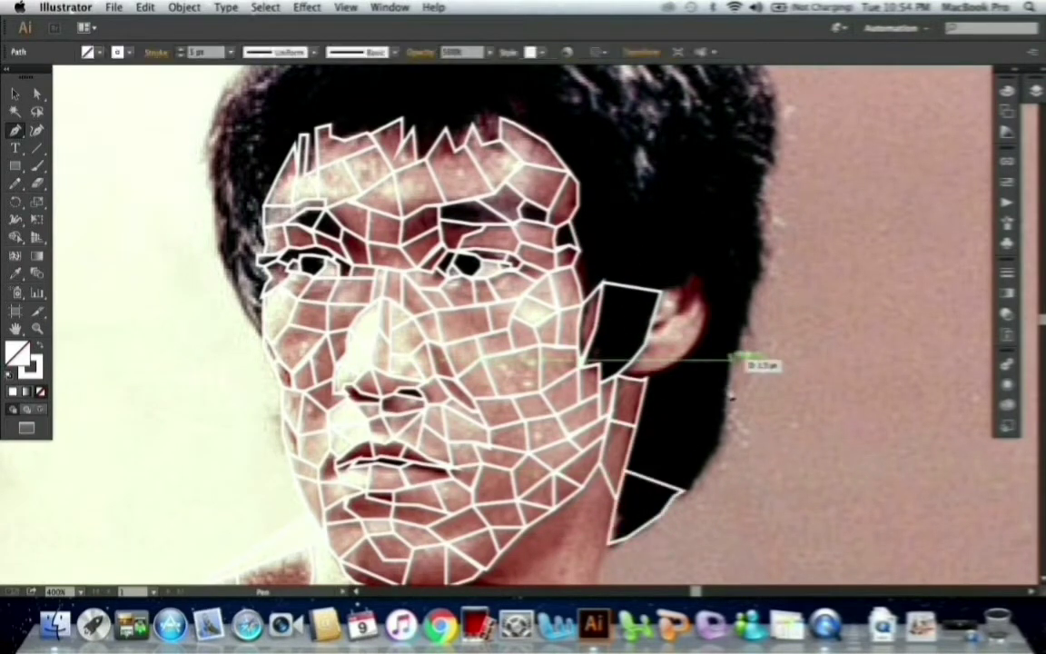
left_click(683, 489)
left_click(630, 463)
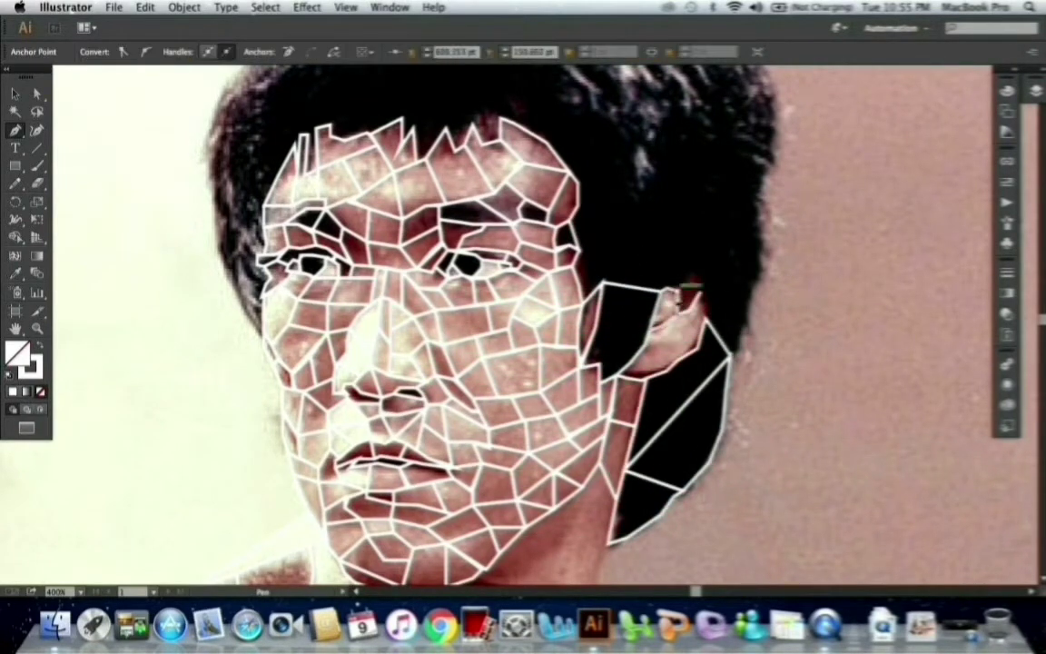
Outline the top and back of the ear and the back of the head.
left_click(686, 270)
left_click(703, 338)
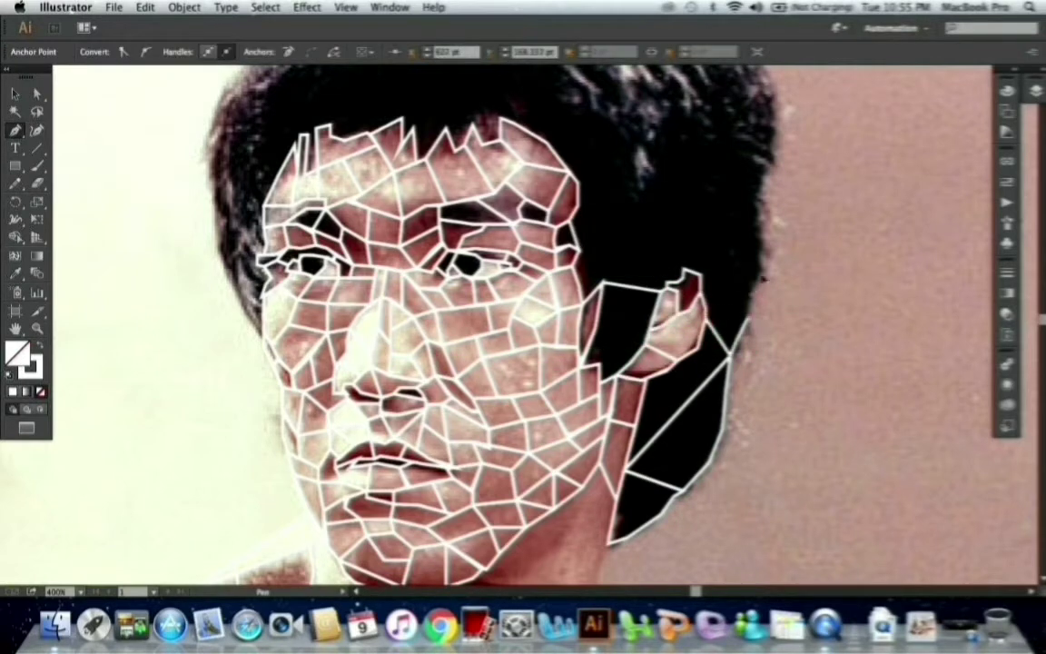
scroll(763, 277, "up", 3)
left_click(749, 256)
left_click(622, 281)
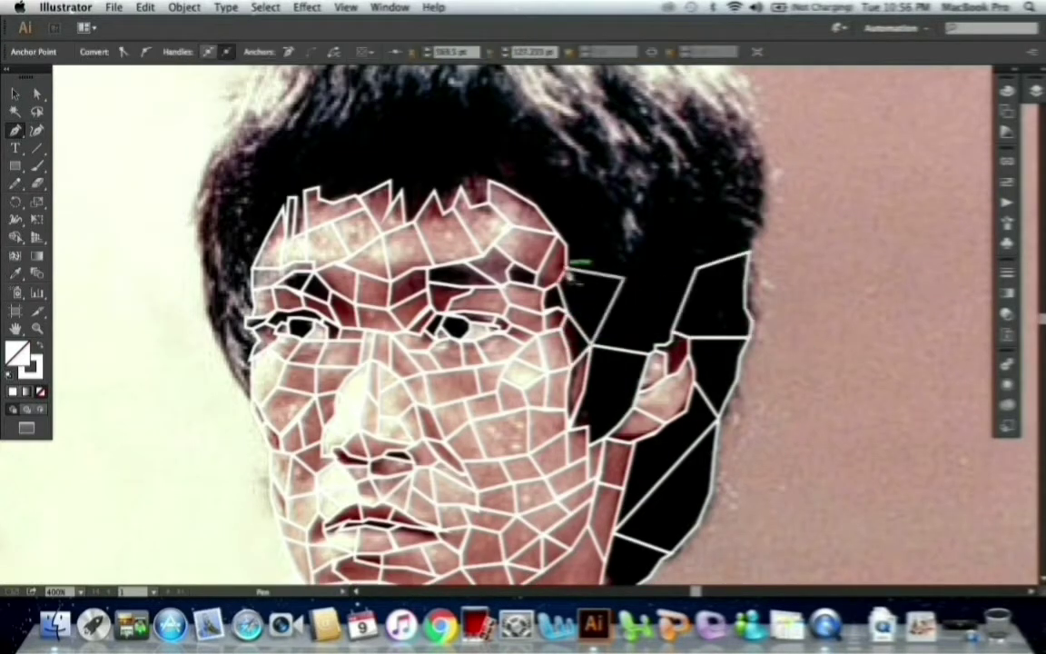
Outline the side hair above the ear as facets.
left_click(568, 272)
left_click(630, 233)
left_click(654, 175)
left_click(635, 229)
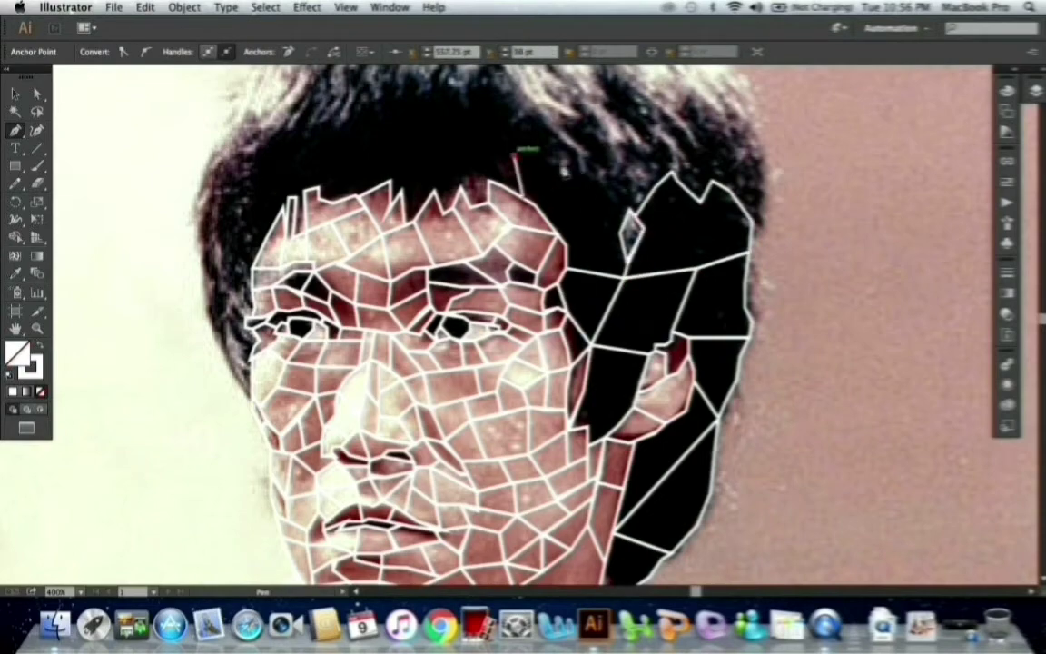
scroll(563, 238, "up", 5)
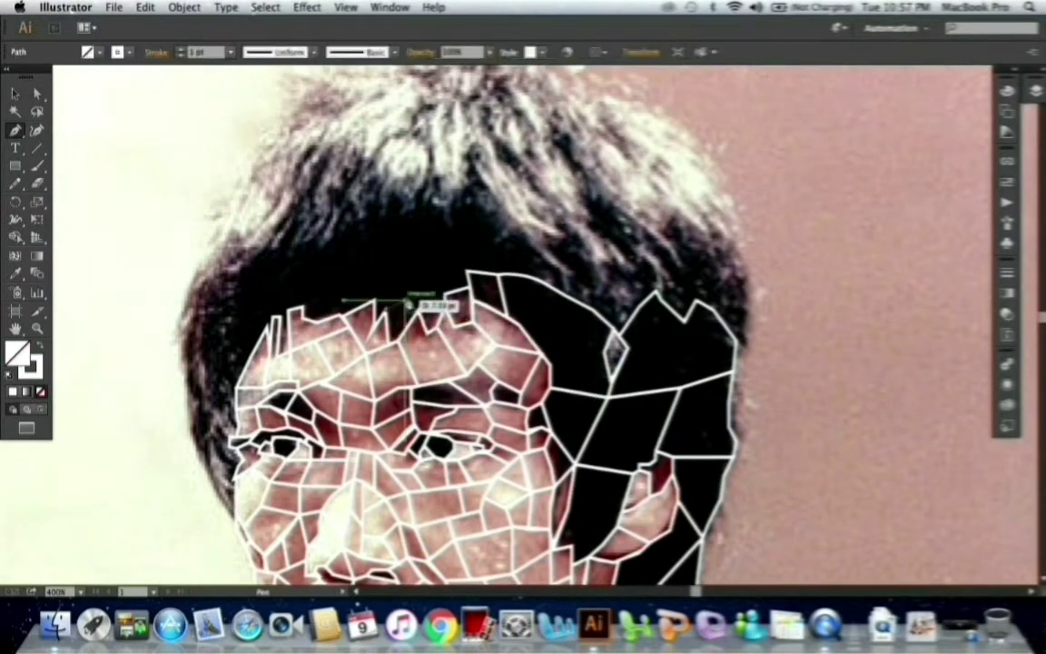
Draw a closed hair facet just above the face.
left_click(495, 243)
left_click(472, 212)
left_click(457, 207)
left_click(415, 220)
left_click(424, 308)
Outline a facet over the left hair region above the forehead.
left_click(369, 218)
left_click(326, 256)
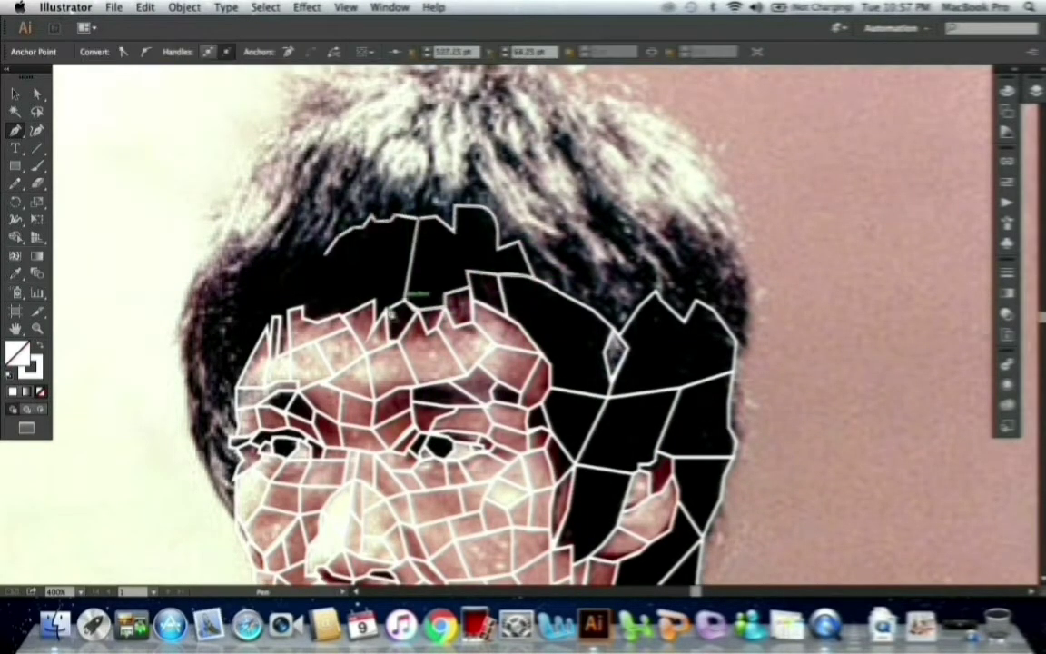
left_click(276, 245)
left_click(240, 270)
left_click(235, 363)
Extend the left hair edge, undo a misplaced segment, and close the top hair facet.
left_click(239, 388)
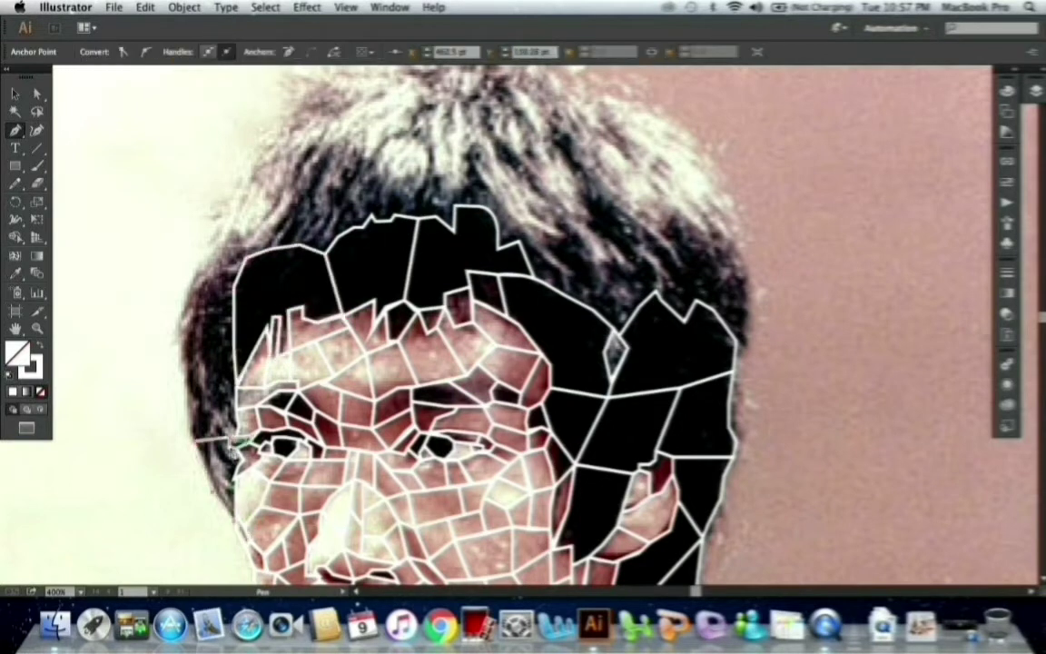
left_click(198, 444)
left_click(182, 338)
key("ctrl+z")
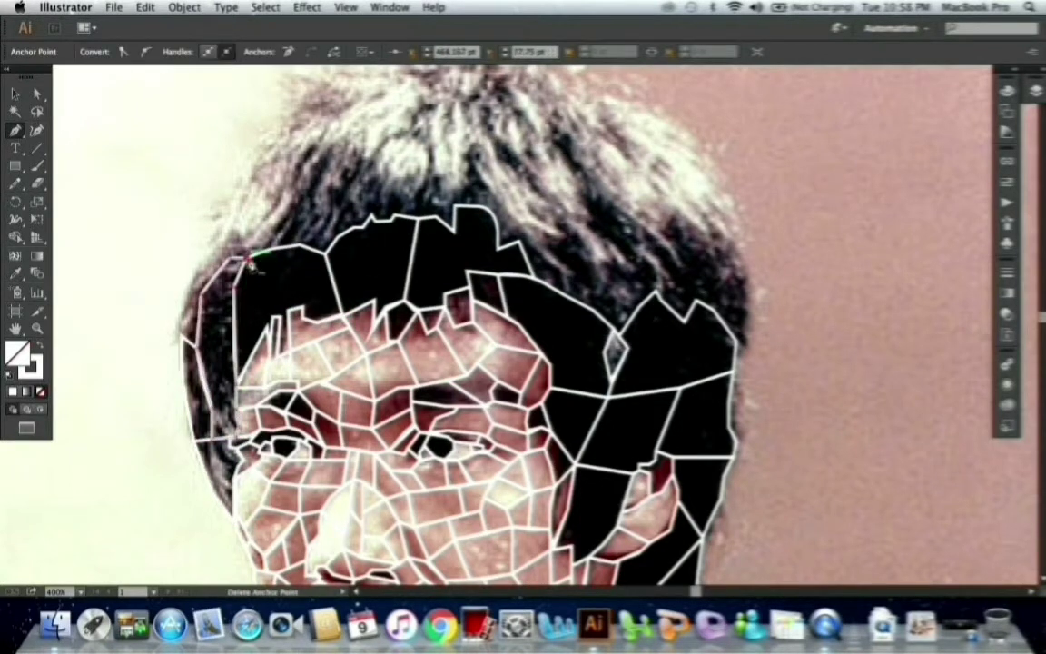
scroll(234, 264, "up", 2)
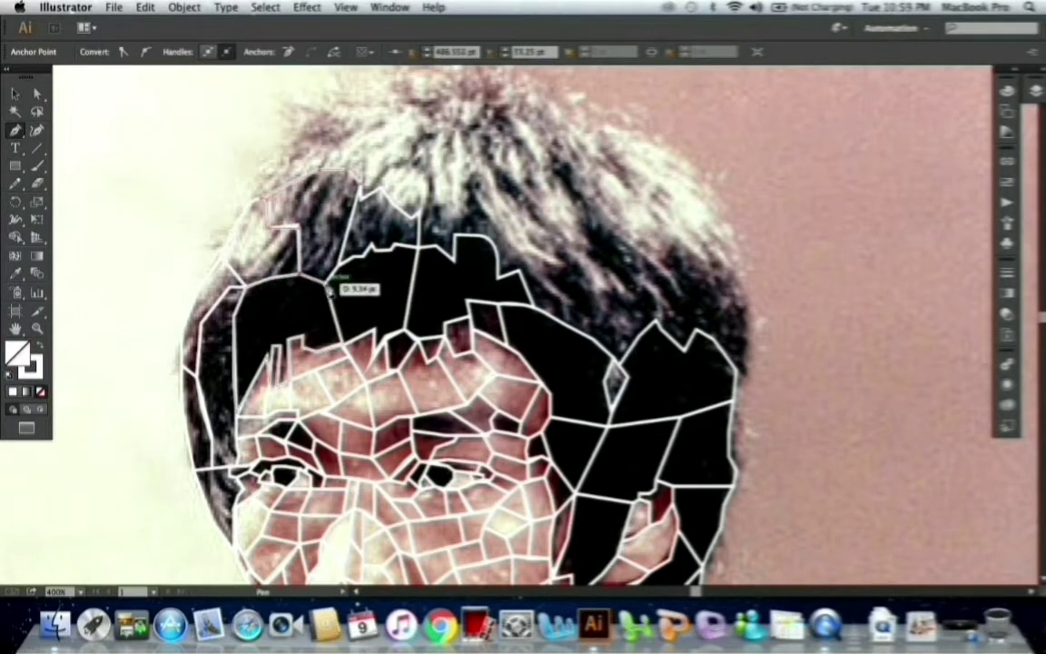
left_click(227, 261)
Draw a closed facet over the right side of the hair.
left_click(740, 370)
left_click(738, 263)
left_click(690, 260)
left_click(654, 273)
left_click(556, 277)
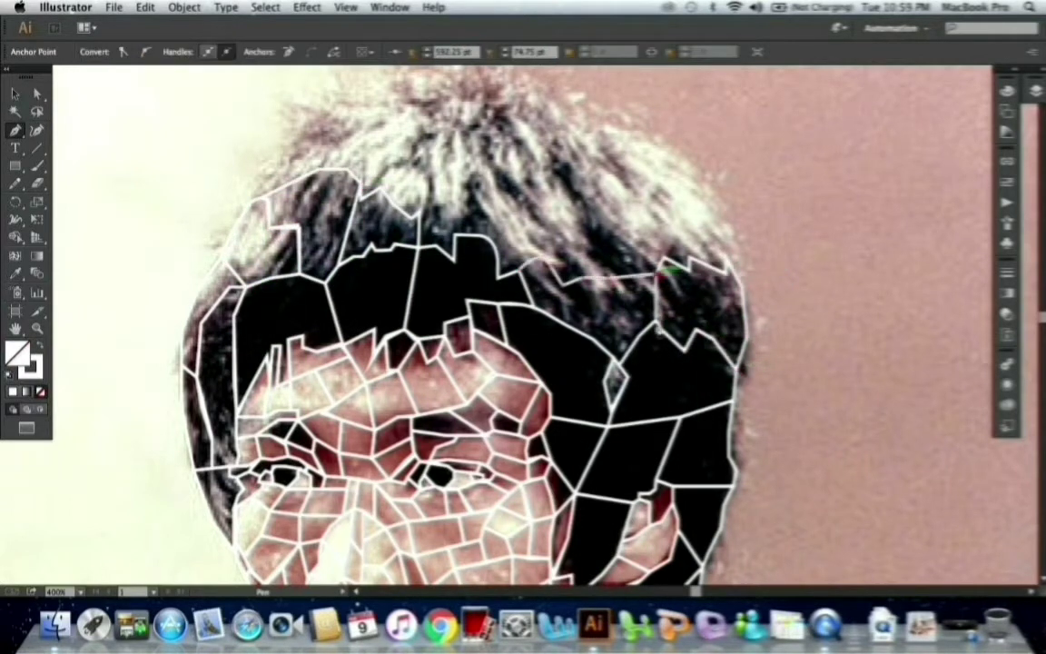
scroll(621, 350, "up", 3)
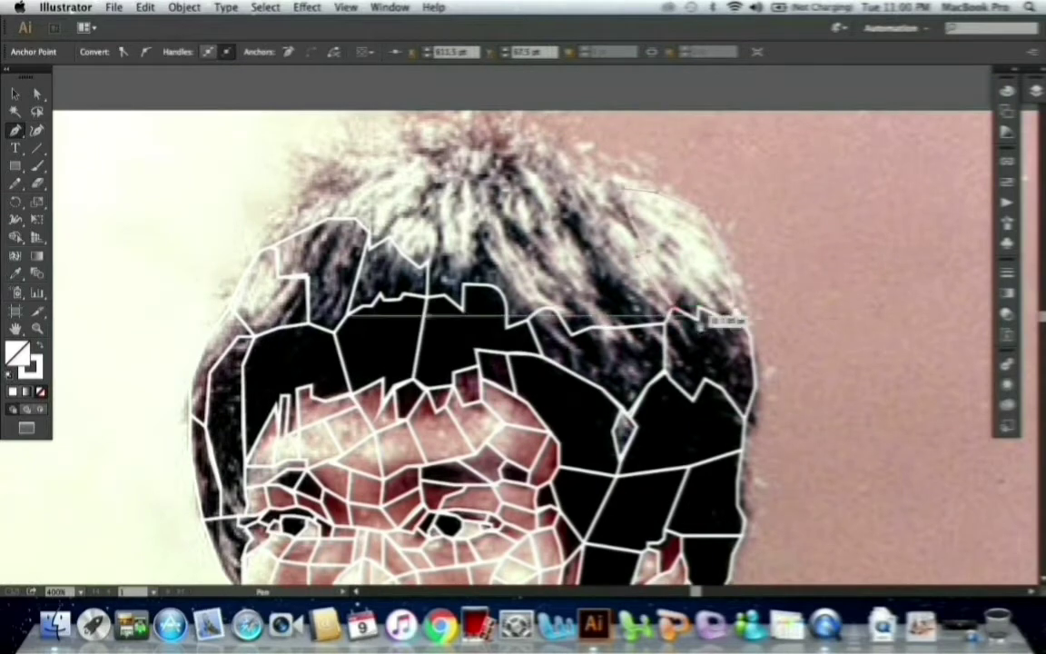
scroll(596, 262, "up", 2)
Add zigzag facet edges along the hair's top and a vertical edge through it.
left_click(527, 164)
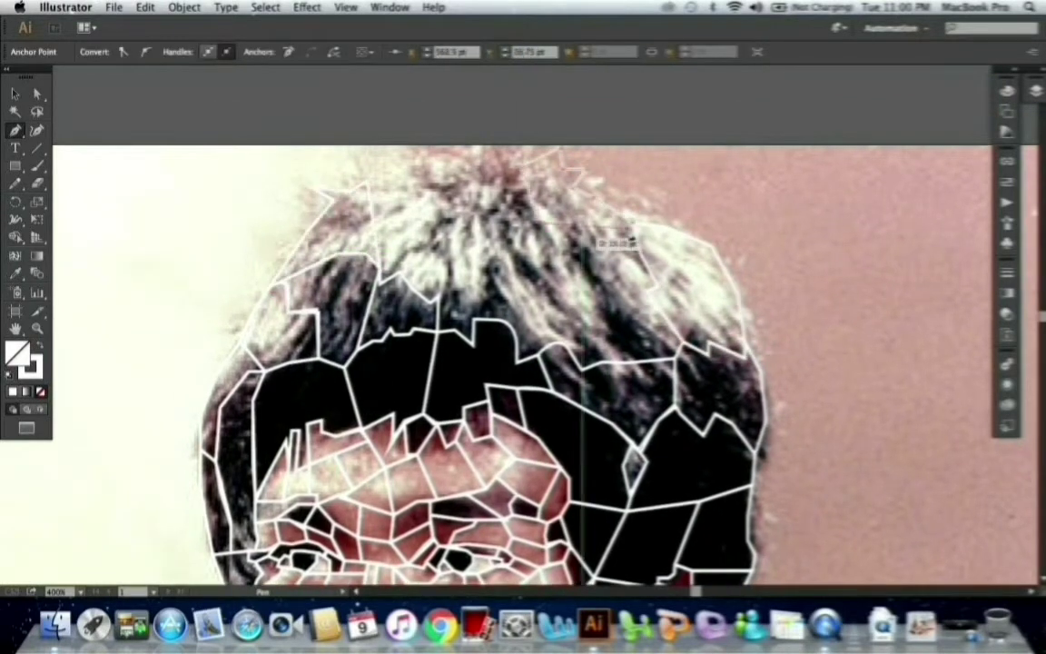
left_click(585, 186)
left_click(636, 222)
left_click(653, 286)
left_click(439, 322)
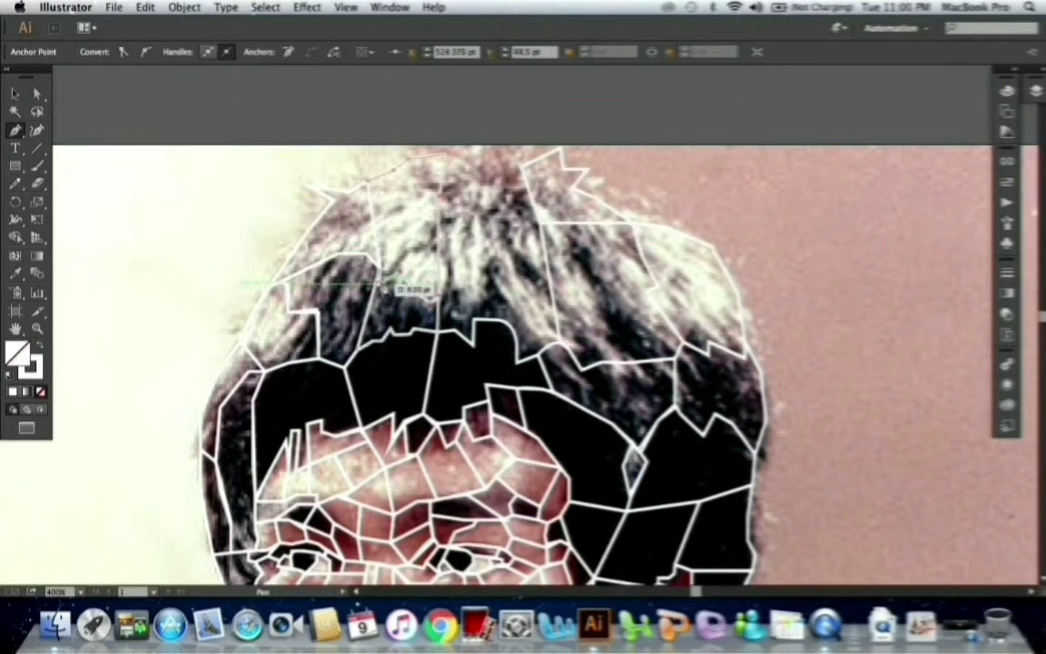
left_click(445, 201)
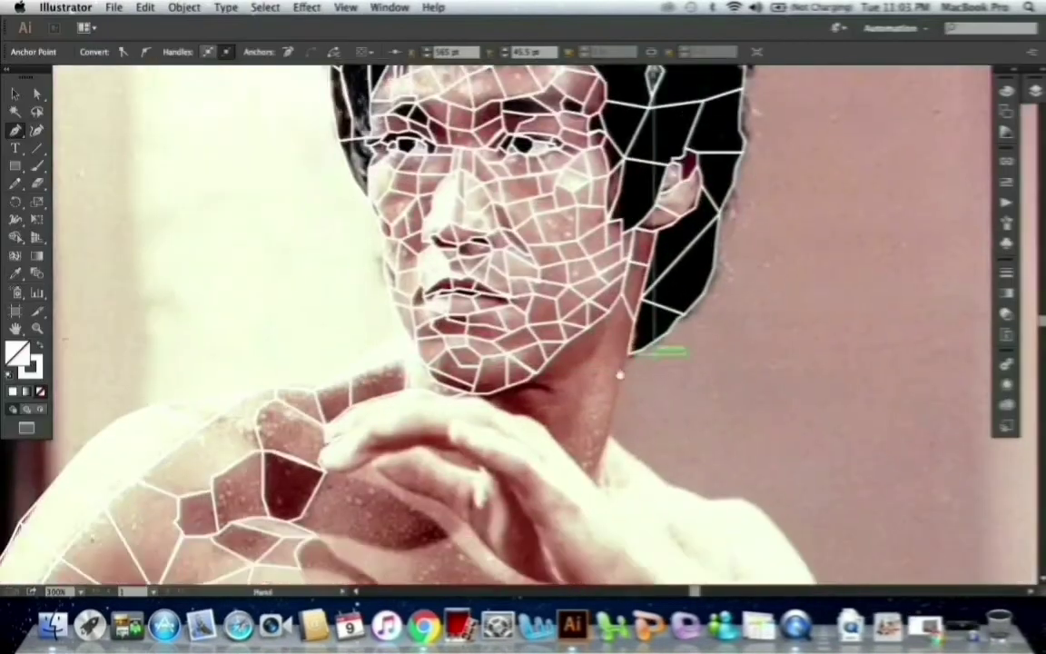
Add a last right-side hair edge and nudge a chin anchor up and right.
left_click(621, 391)
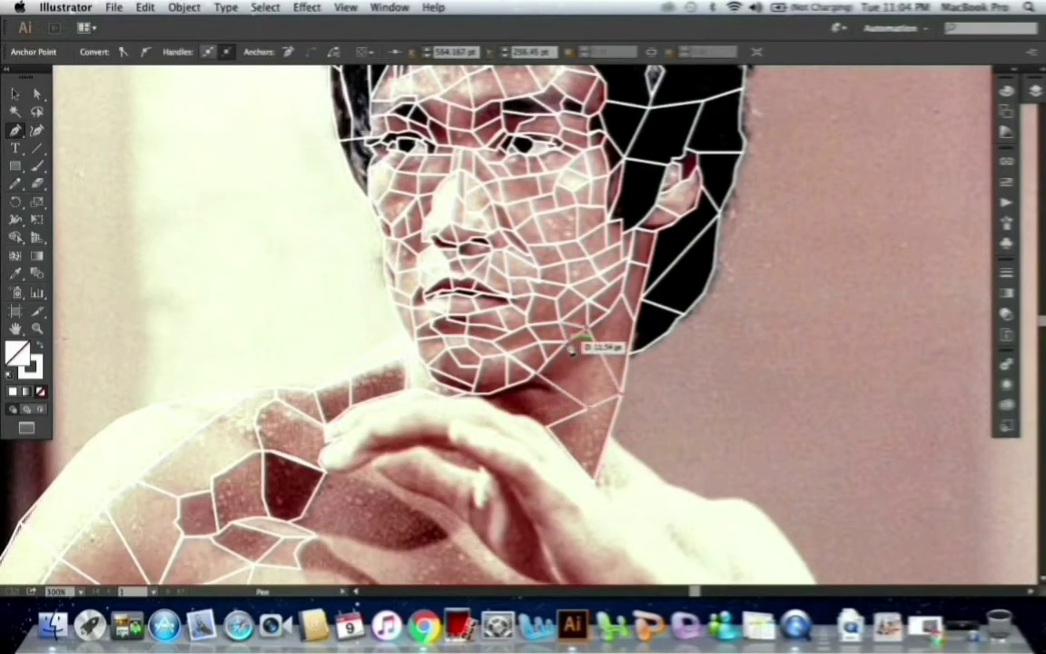
scroll(543, 381, "up", 1)
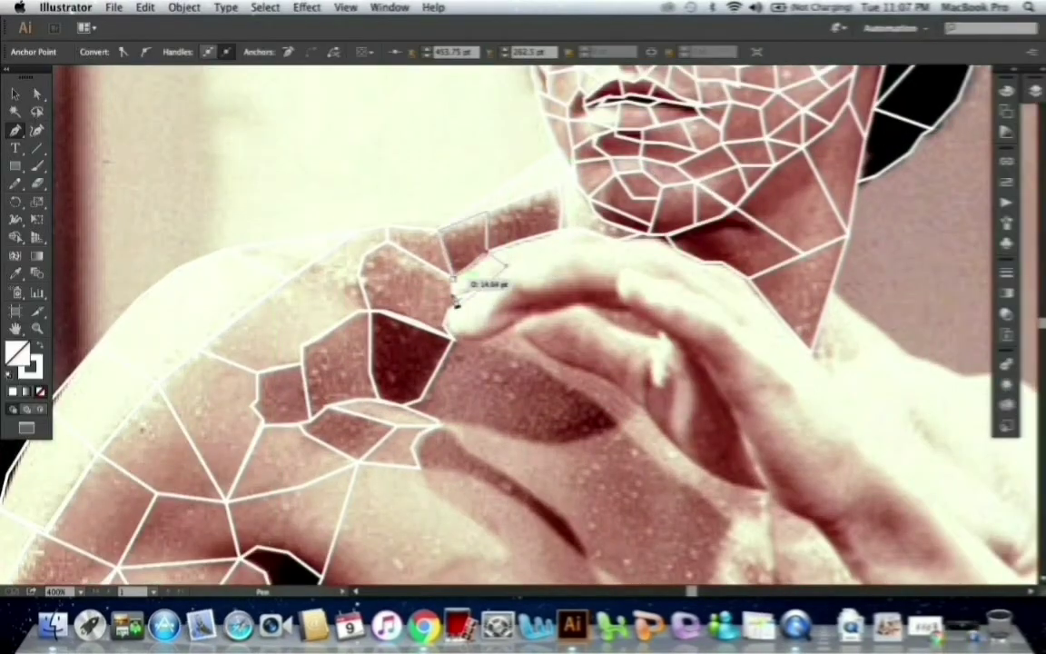
left_click_drag(456, 305, 589, 238)
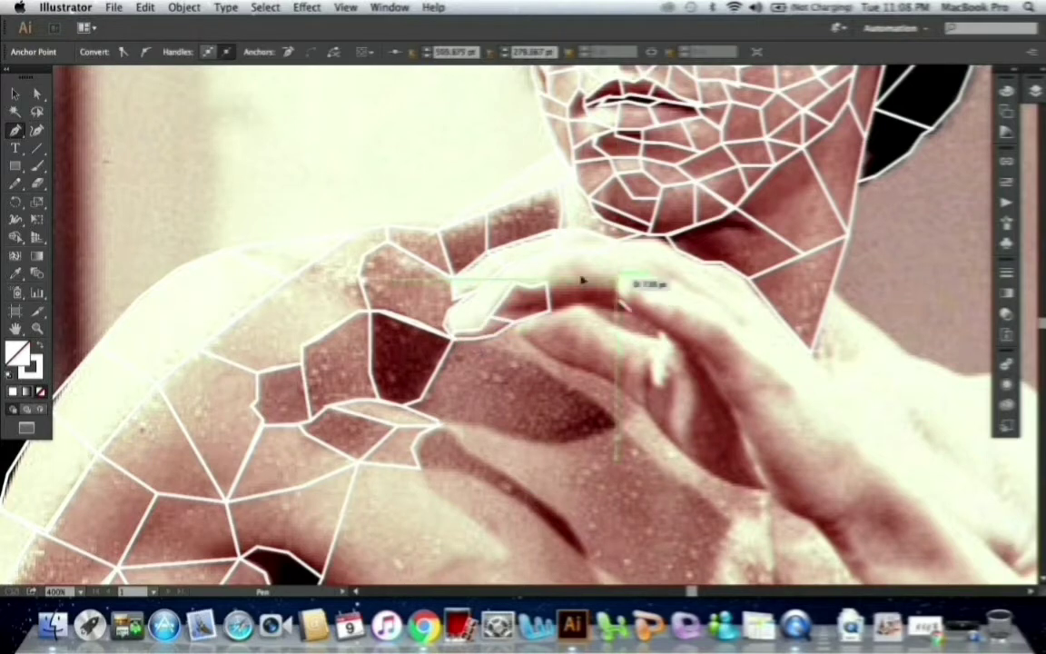
Outline a curved facet along the finger under the chin.
left_click(472, 291)
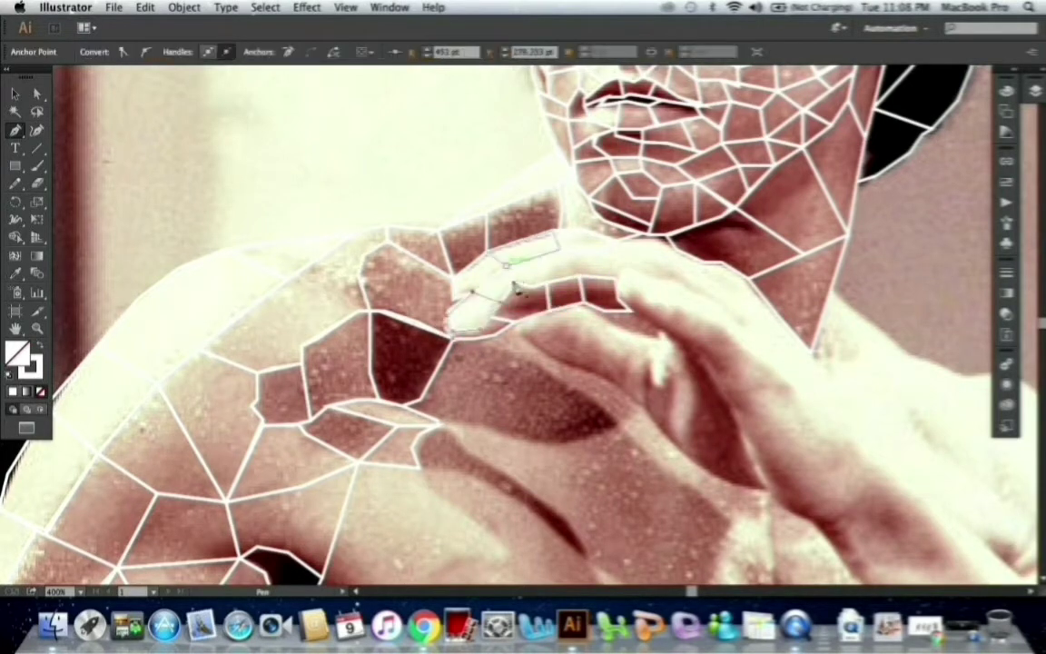
left_click(706, 271)
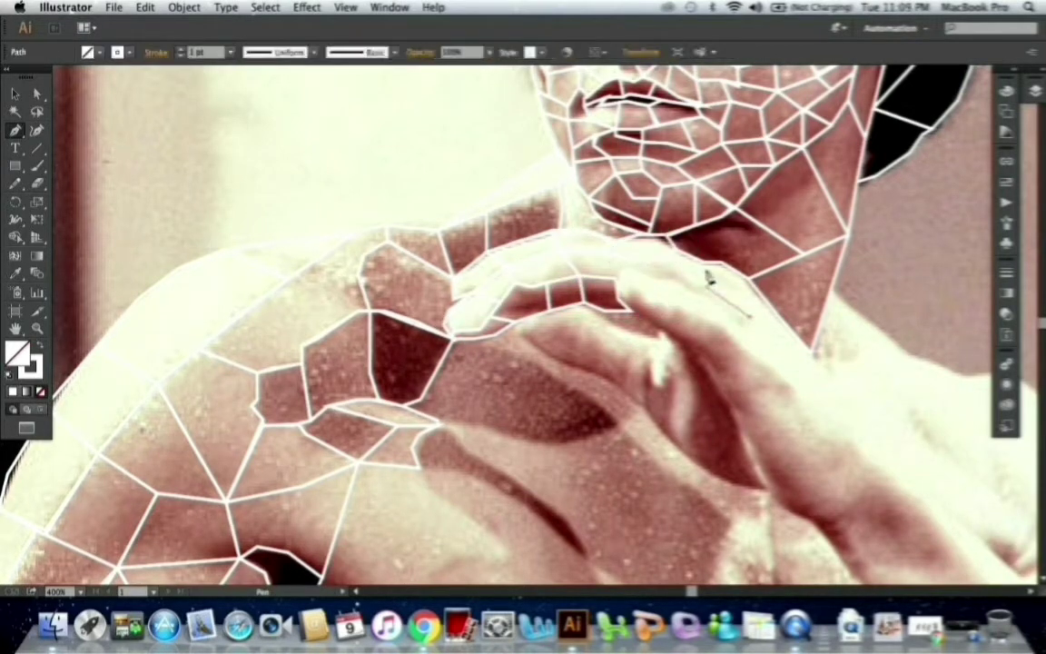
left_click_drag(707, 275, 753, 325)
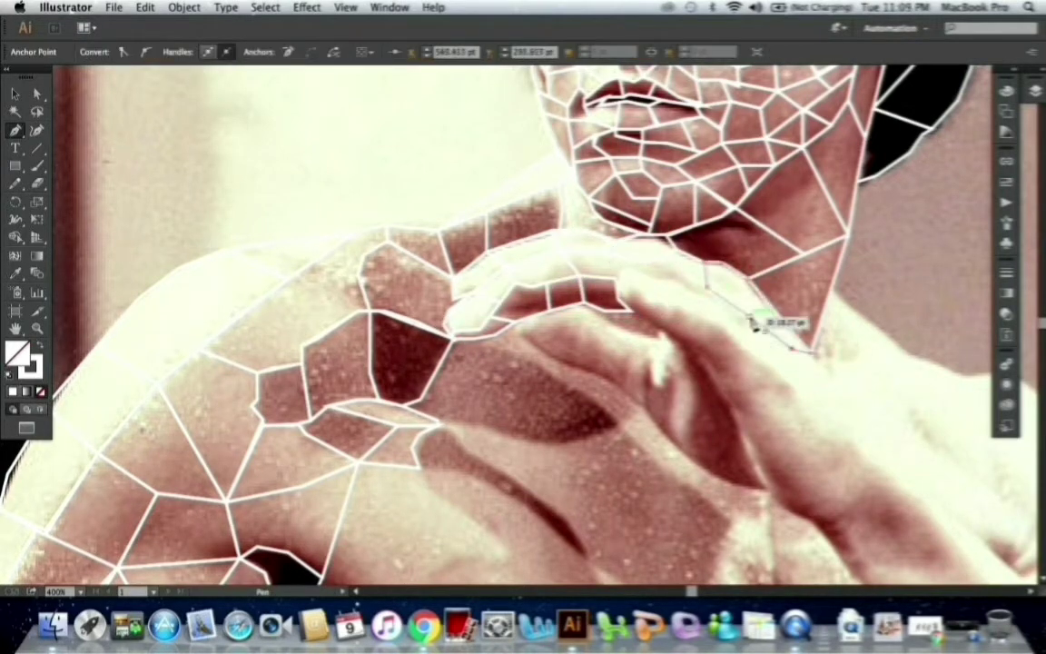
left_click(589, 287)
Trace a facet along the next finger down toward the knuckle.
left_click(681, 308)
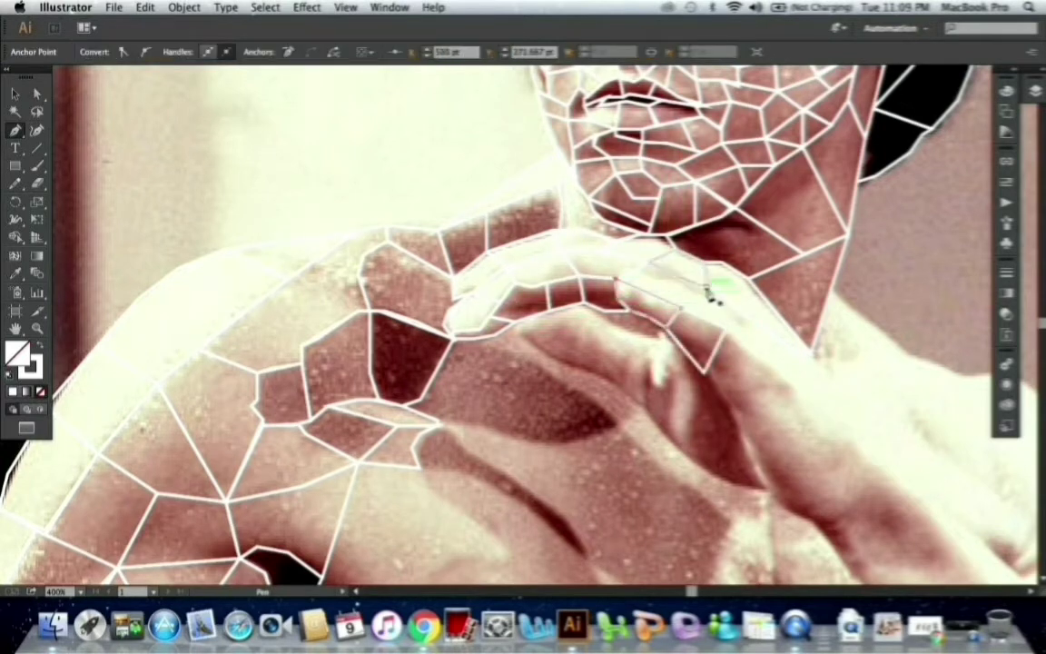
mouse_move(634, 282)
left_mouse_down()
mouse_move(789, 355)
mouse_move(814, 424)
left_mouse_up()
left_click(781, 502)
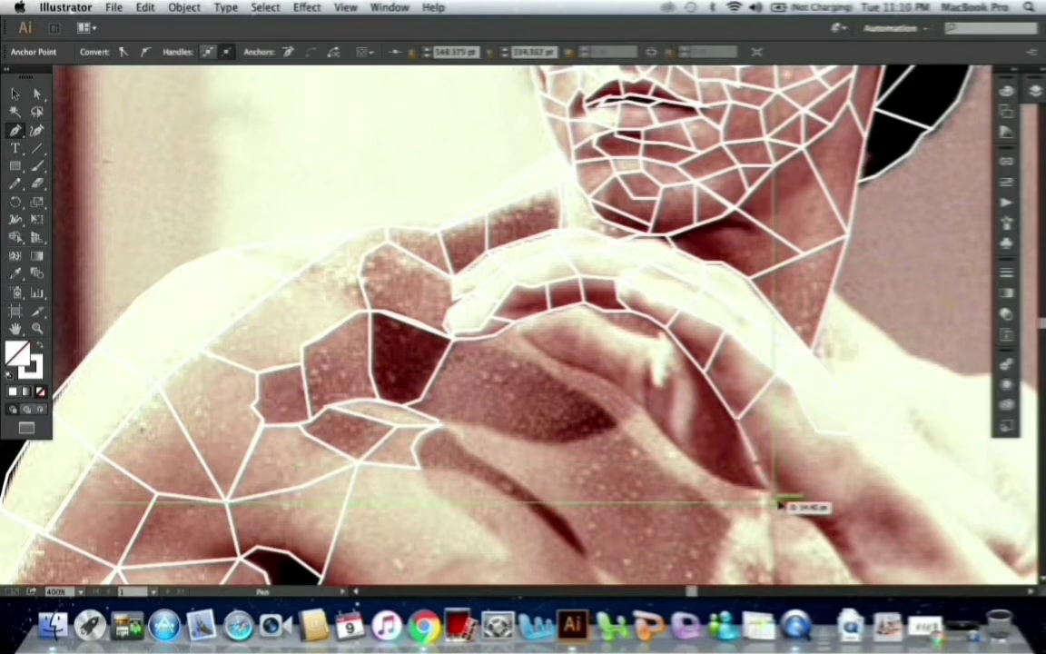
left_click(633, 344)
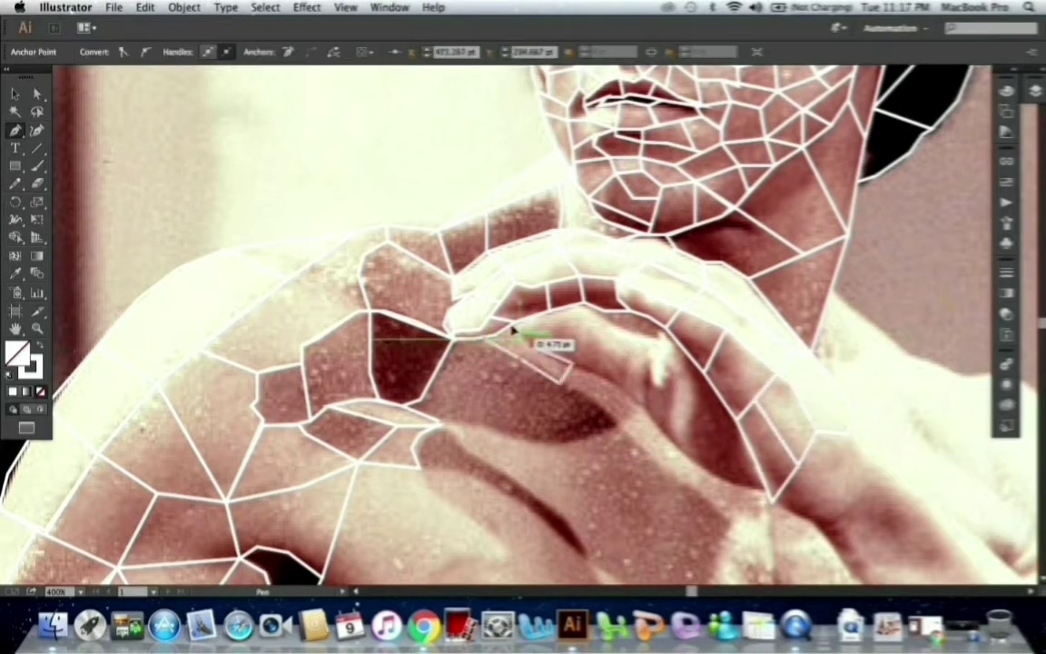
Shape another curved finger facet and trace the lower finger edge.
left_click(556, 331)
left_click_drag(556, 331, 574, 372)
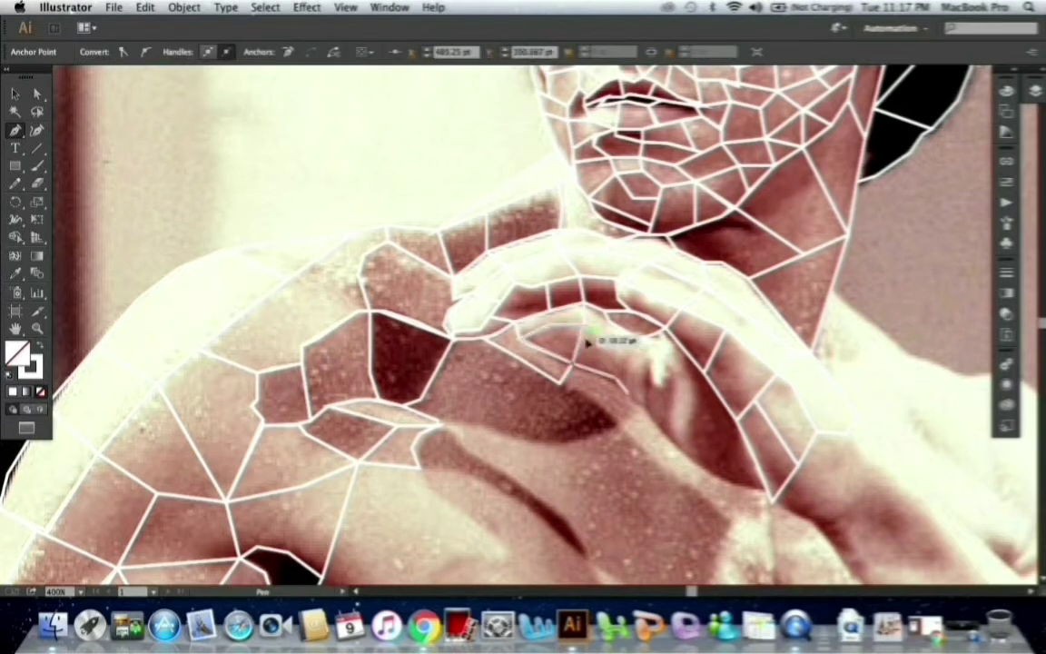
left_click(690, 465)
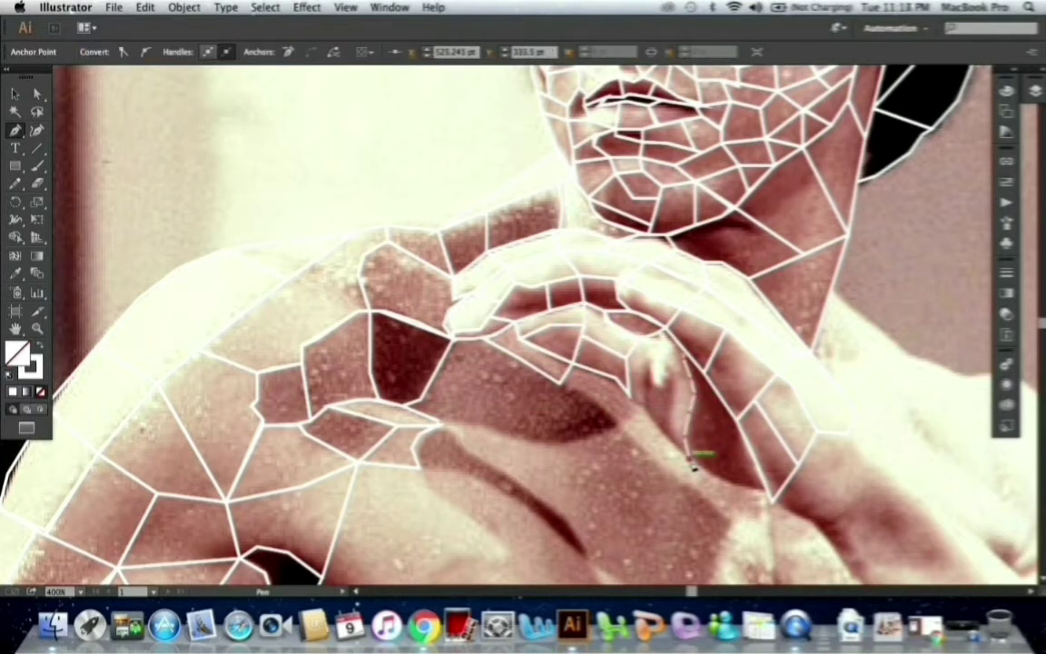
left_click(772, 491)
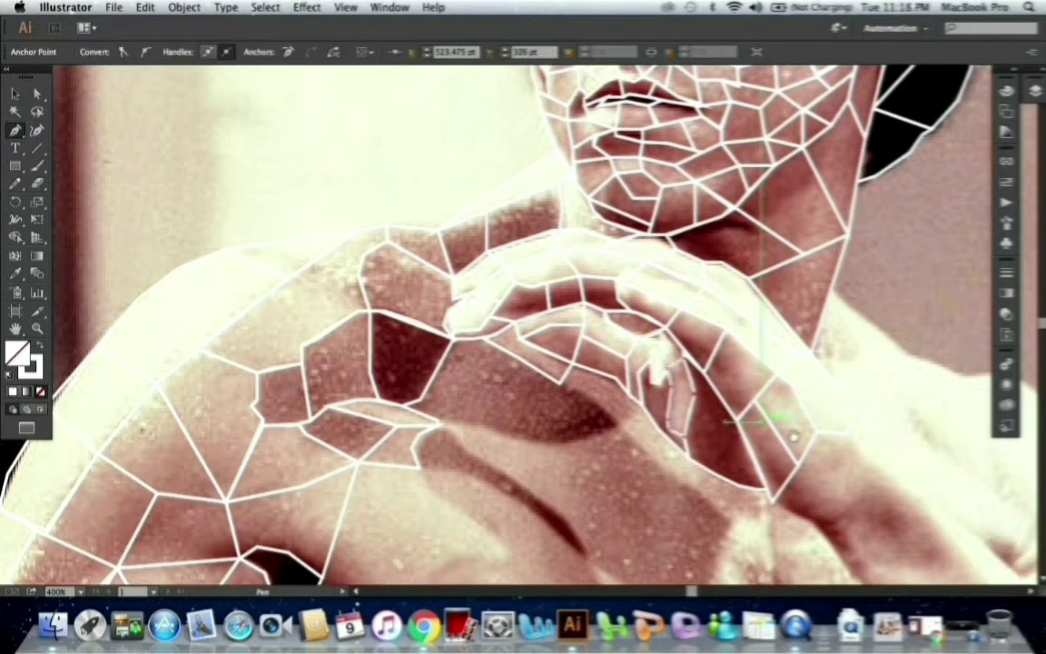
scroll(793, 437, "right", 3)
Trace facet edges across the back of the hand to the finger edge.
scroll(796, 361, "right", 5)
scroll(796, 361, "down", 2)
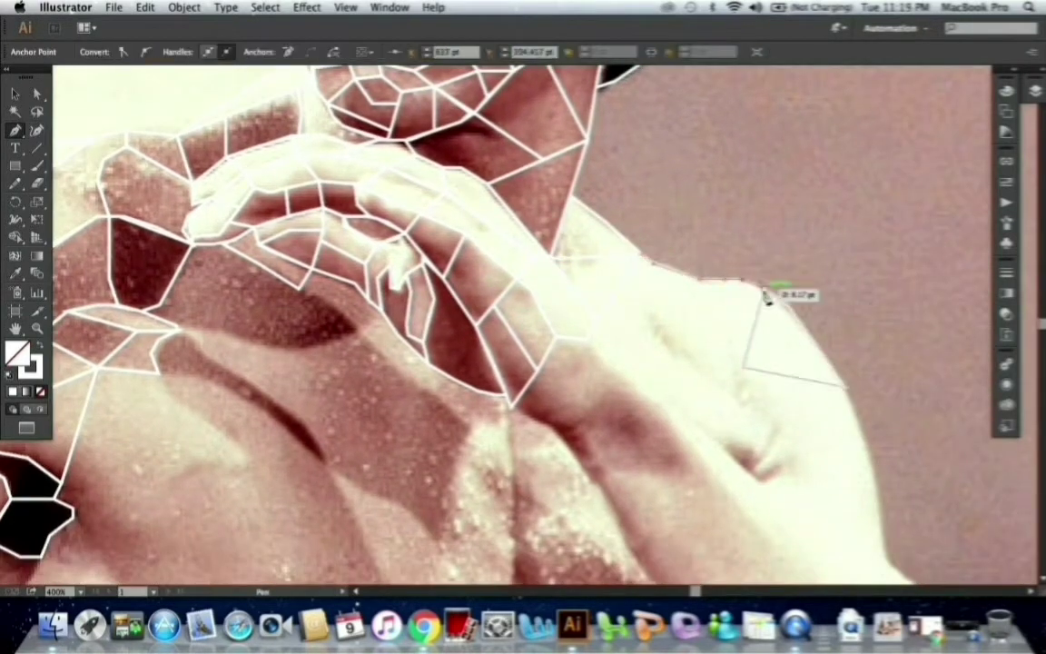
left_click(848, 390)
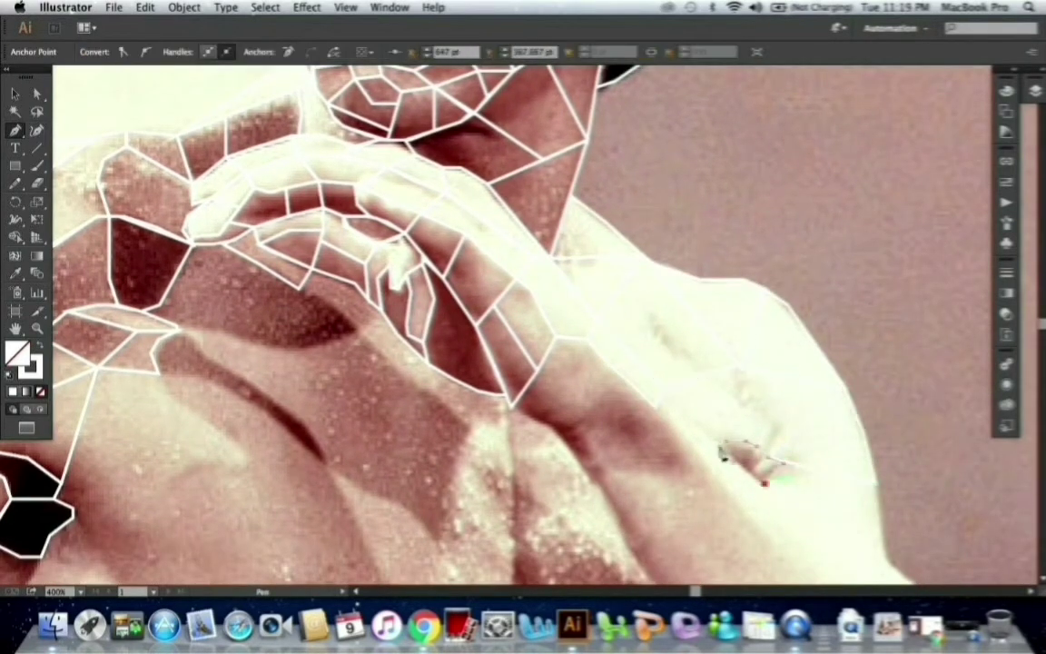
left_click(660, 397)
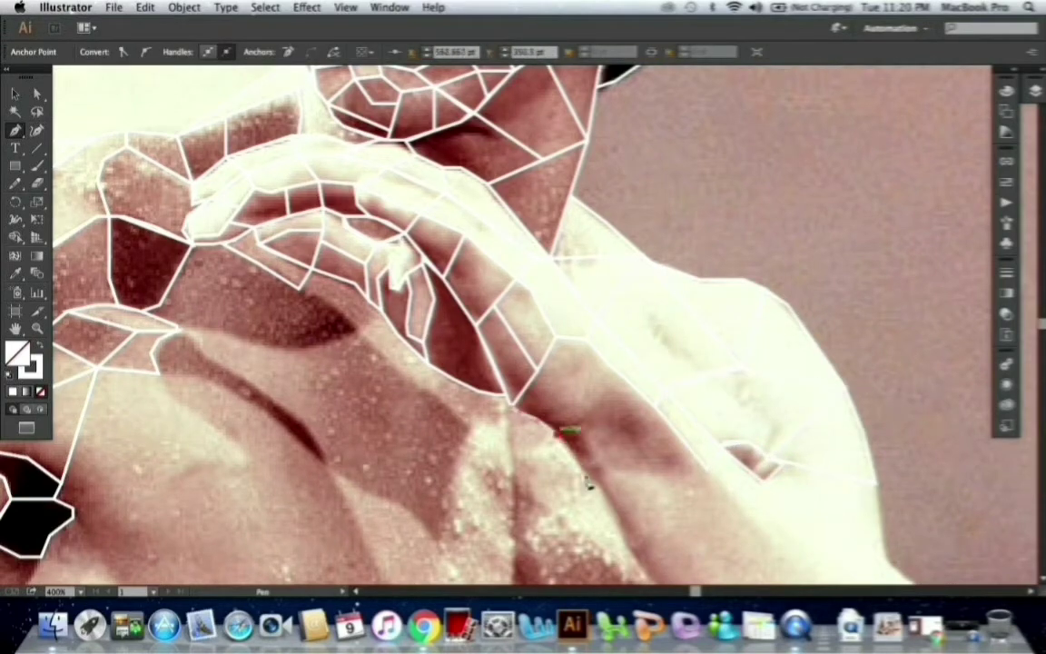
left_click(515, 410)
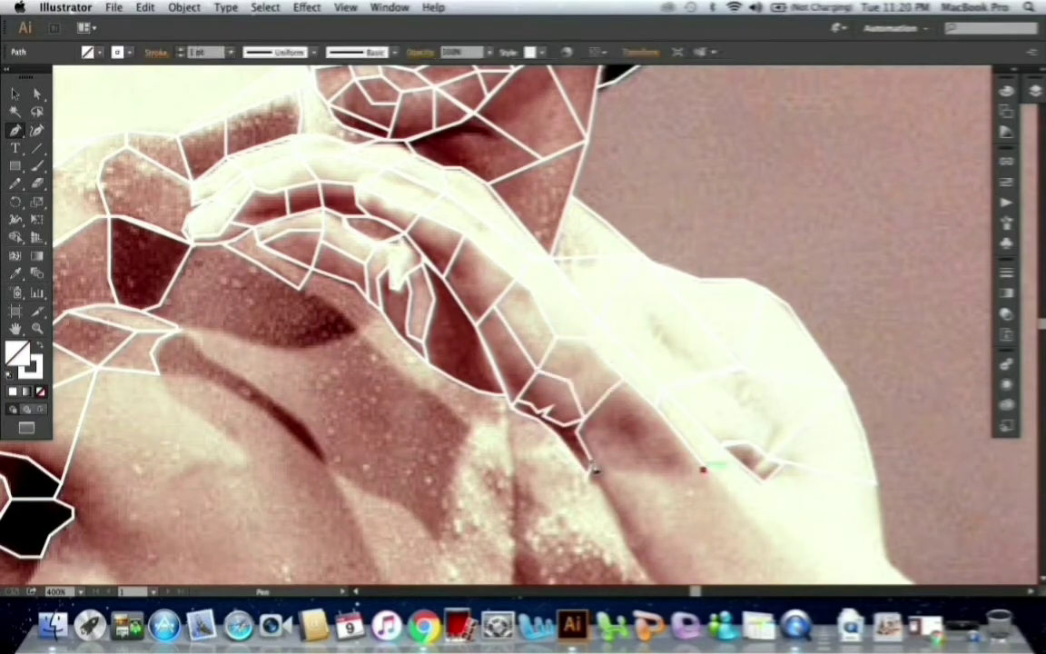
Zoom out and extend the facet outline along the forearm edge.
key("super+minus")
scroll(647, 355, "down", 2)
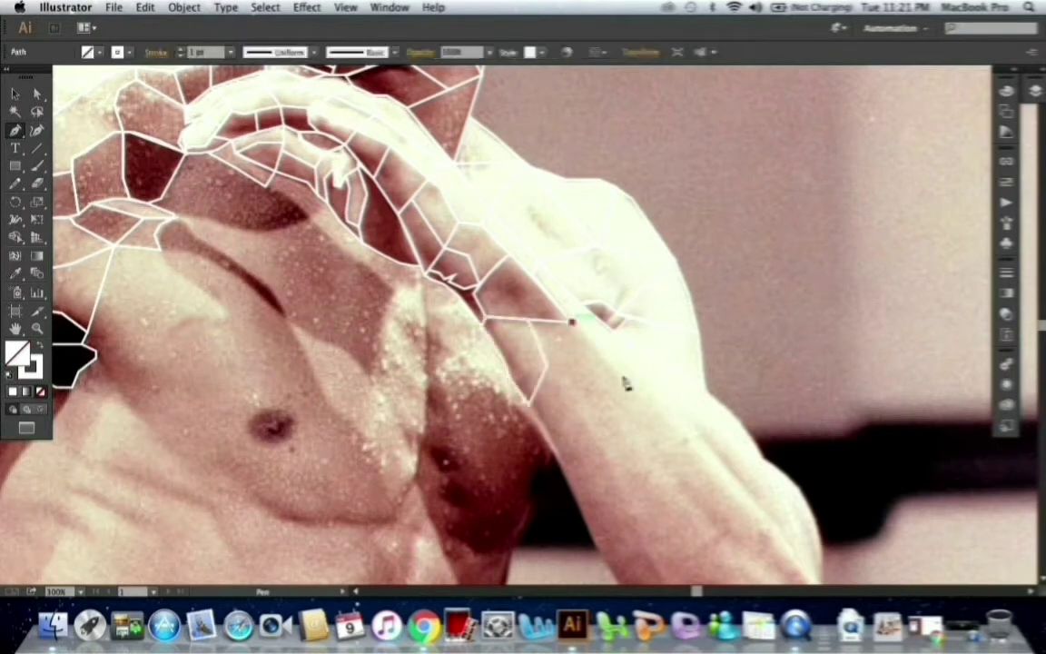
left_click(704, 394)
left_click(679, 427)
scroll(488, 298, "down", 3)
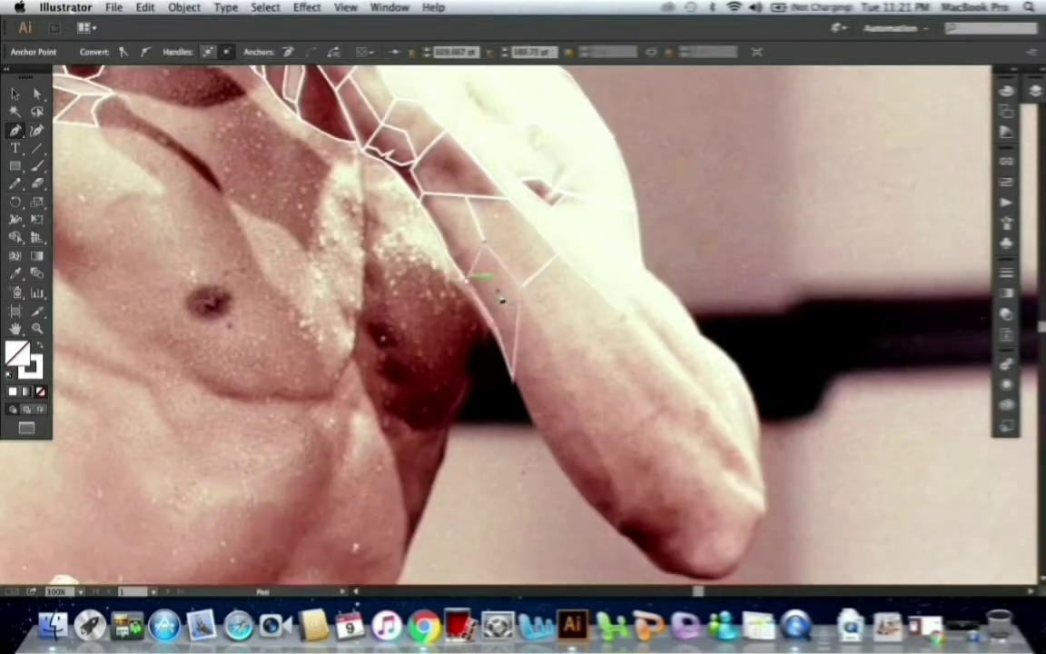
left_click(514, 375)
Close off polygon facets down the lower forearm to the fist.
left_click(617, 306)
left_click(687, 370)
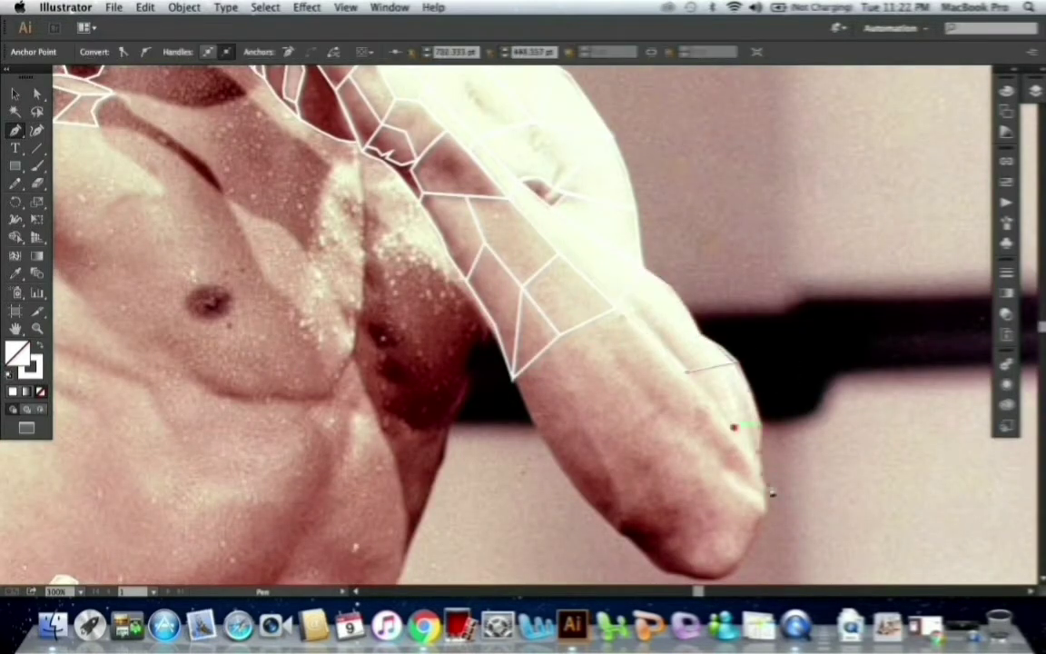
left_click(655, 345)
left_click(608, 392)
left_click(555, 340)
left_click(752, 443)
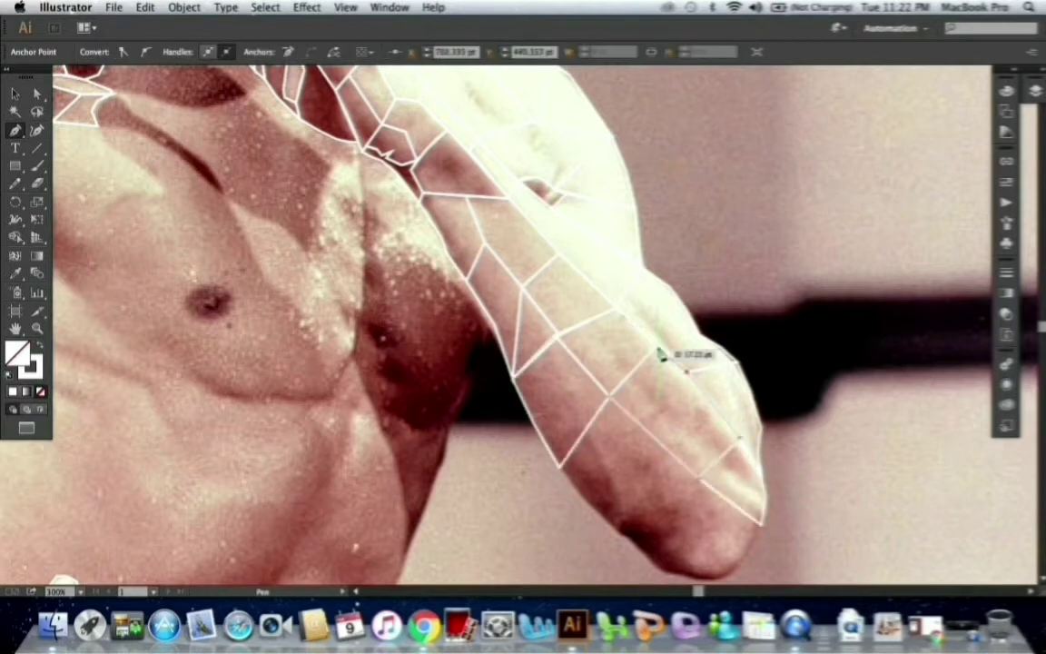
left_click(670, 355)
Begin a new facet along the chest edge.
scroll(567, 425, "down", 2)
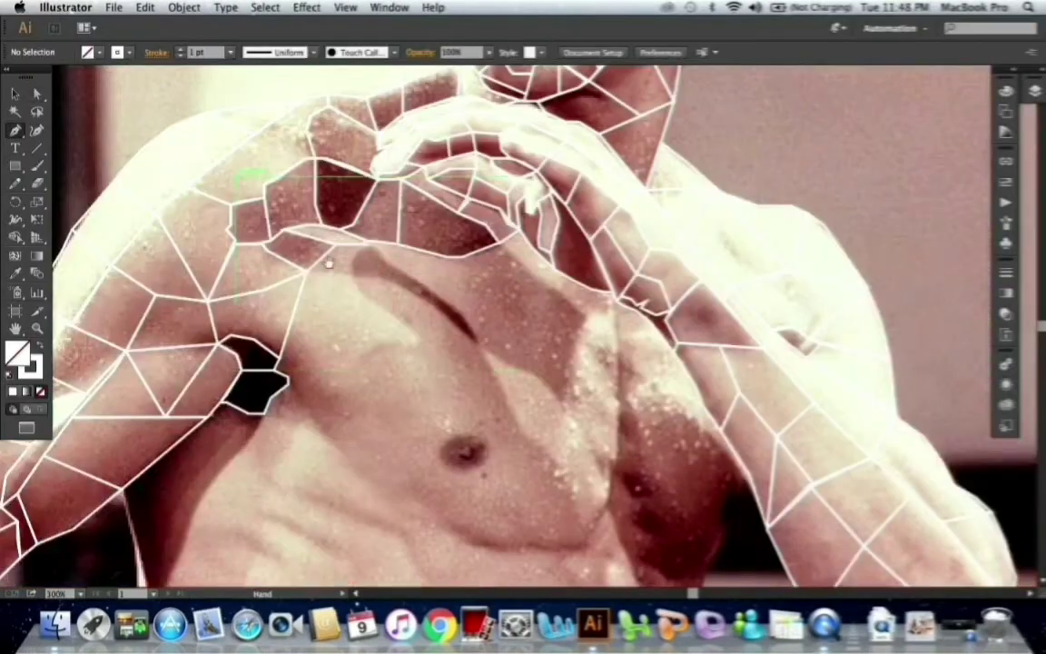
left_click(352, 243)
left_click(448, 257)
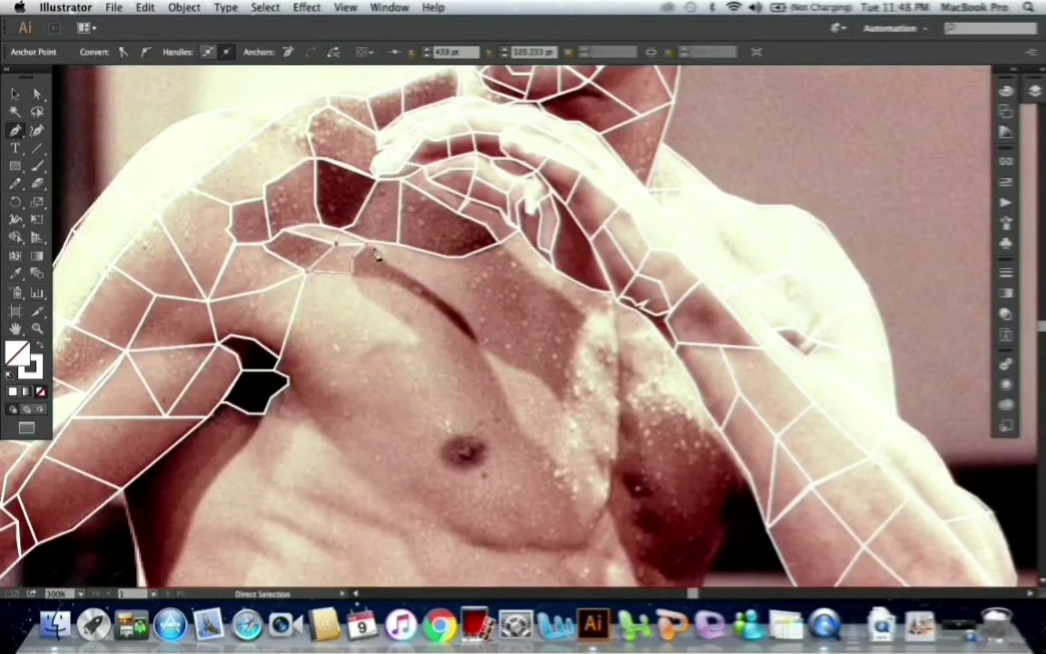
Trace triangular facets on the chest and across the pectoral toward the arm.
left_click(481, 340)
left_click(460, 259)
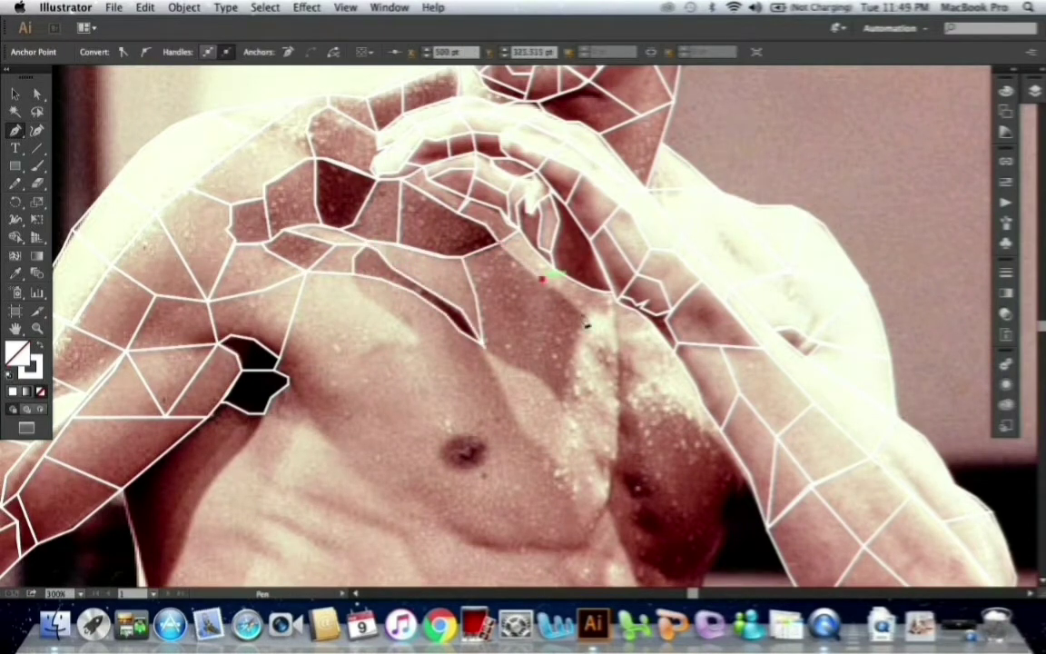
left_click(548, 275)
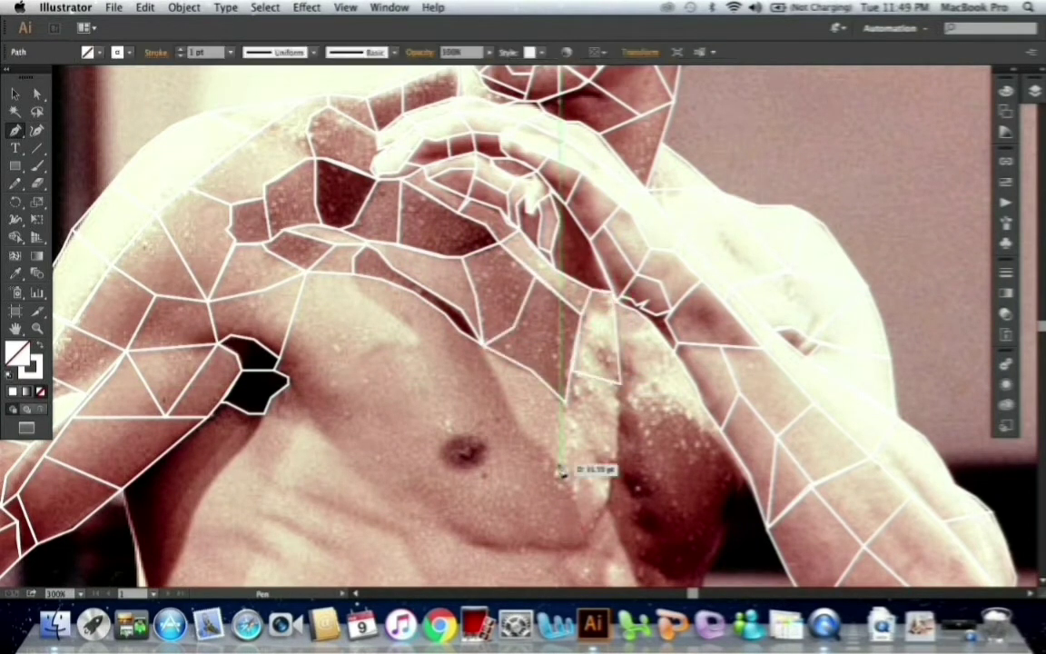
left_click(560, 469)
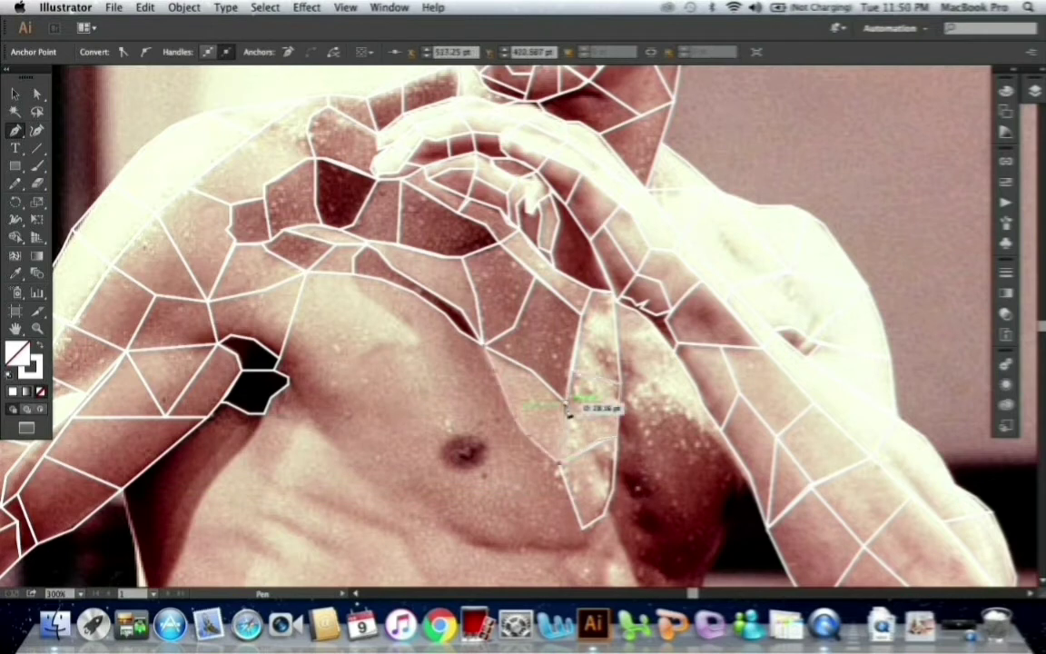
left_click(617, 302)
left_click(675, 348)
Close facets at the arm's edge and outline small lower-pectoral facets.
scroll(699, 392, "down", 2)
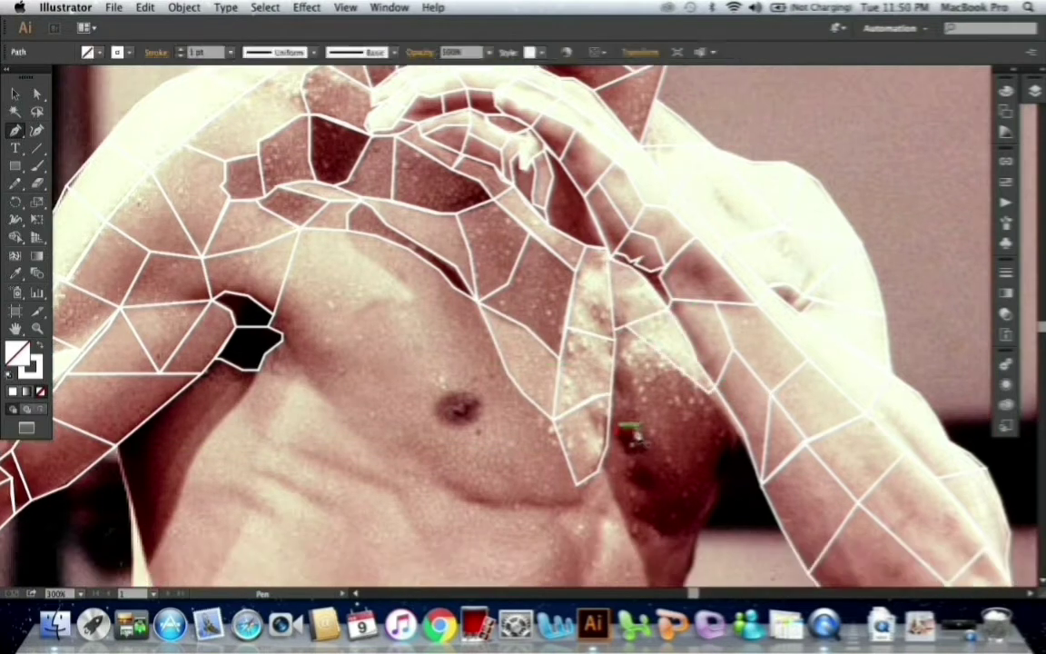
left_click(712, 416)
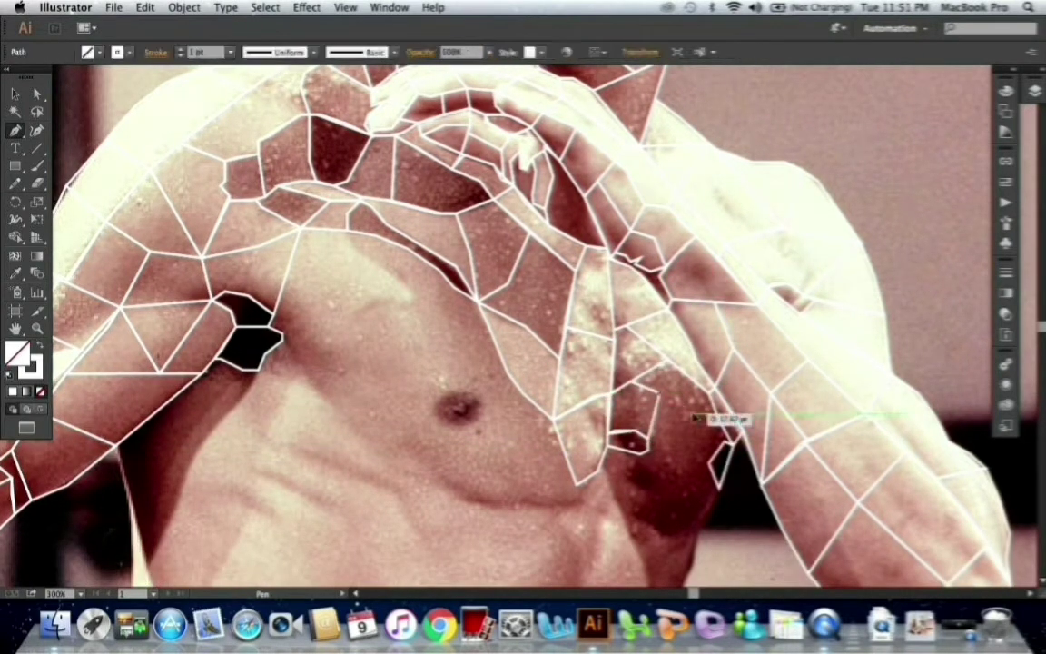
left_click(722, 457)
scroll(721, 459, "down", 3)
left_click(636, 417)
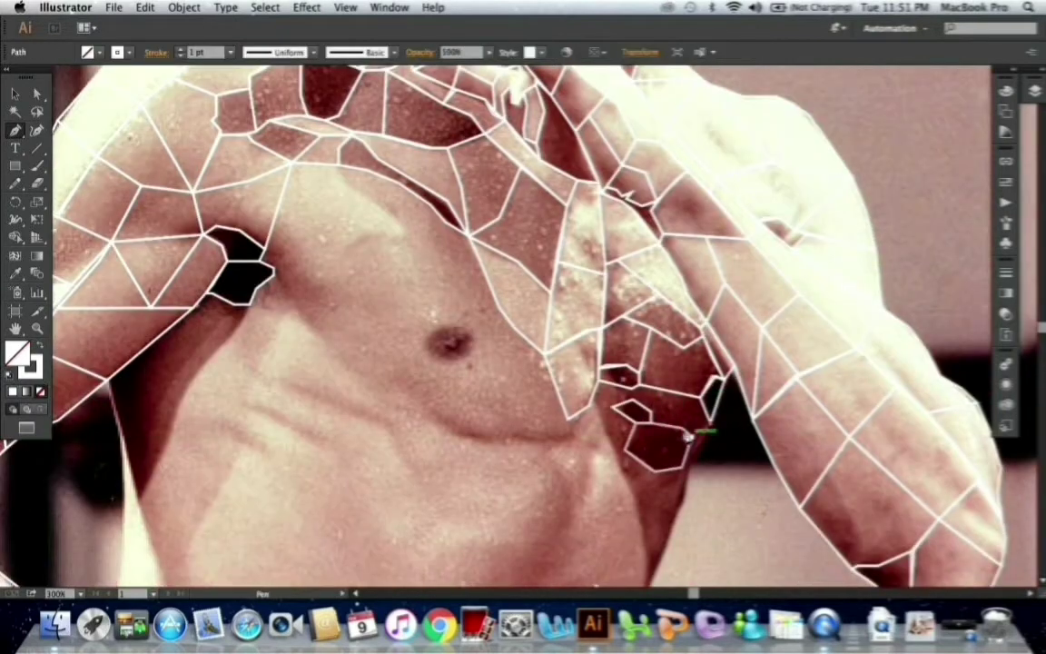
left_click(613, 376)
scroll(594, 412, "down", 5)
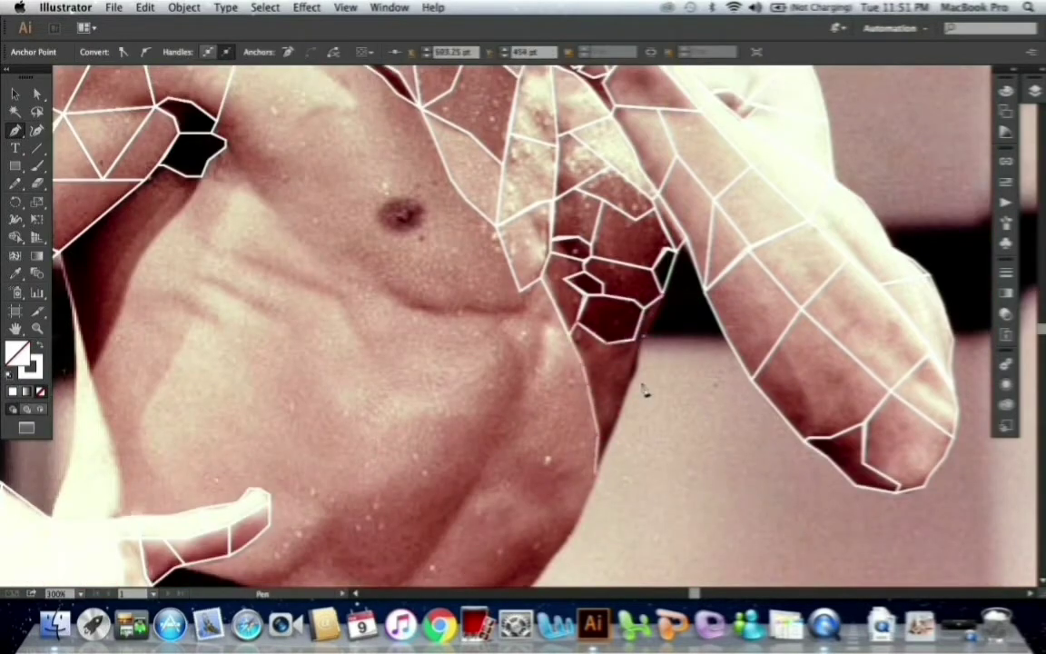
scroll(643, 390, "up", 4)
Trace facets around the nipple and divide the upper chest below the armpit.
left_click(510, 309)
left_click(391, 376)
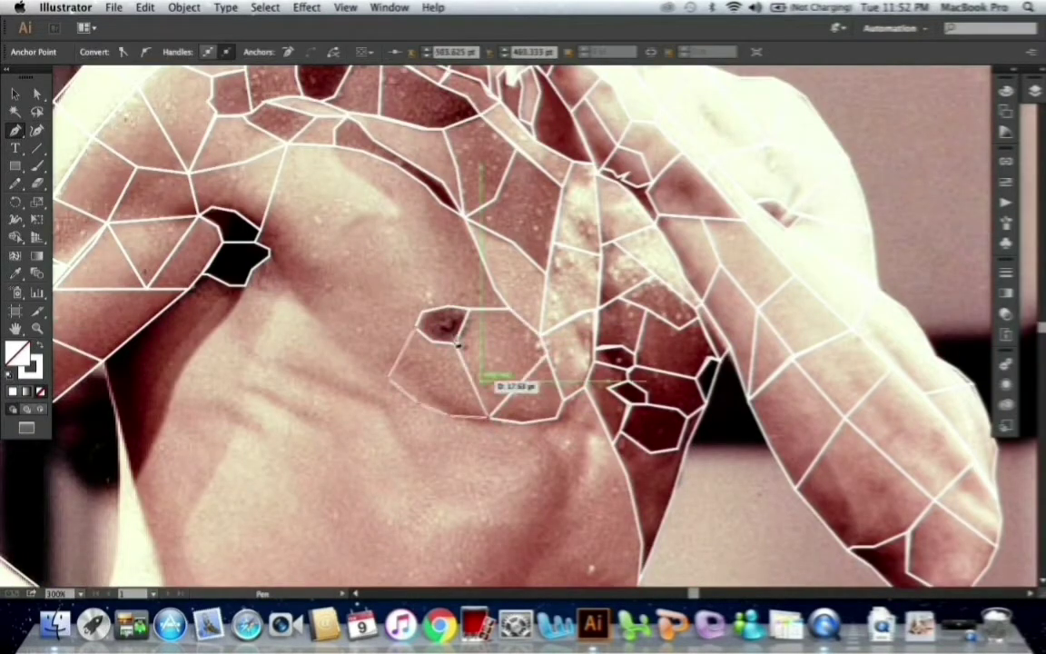
left_click(463, 232)
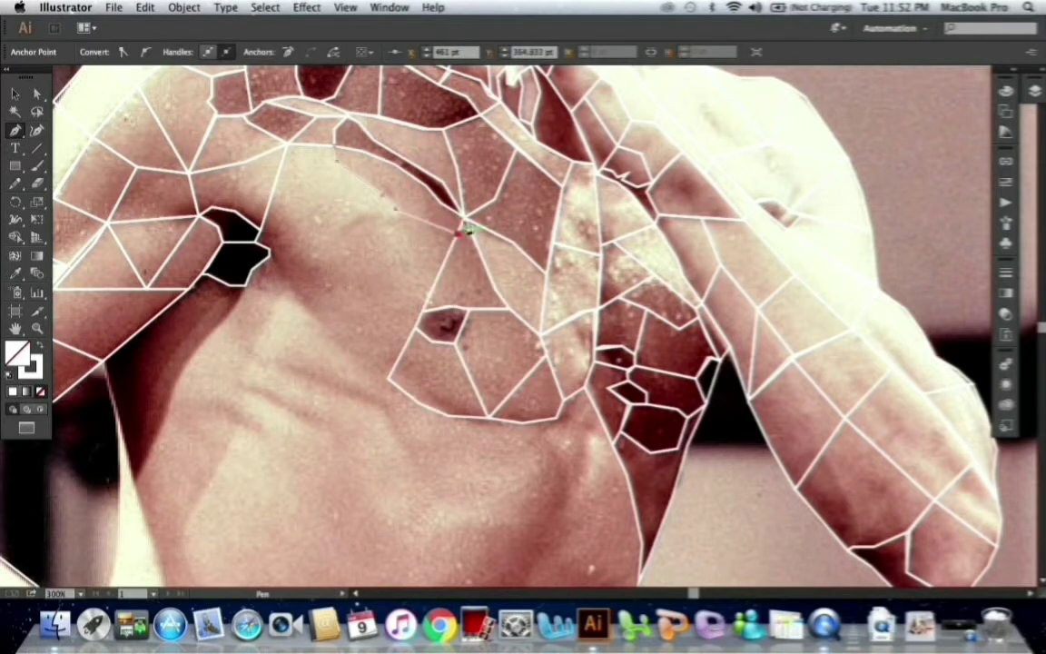
left_click(277, 213)
left_click(331, 240)
left_click(395, 213)
left_click(461, 234)
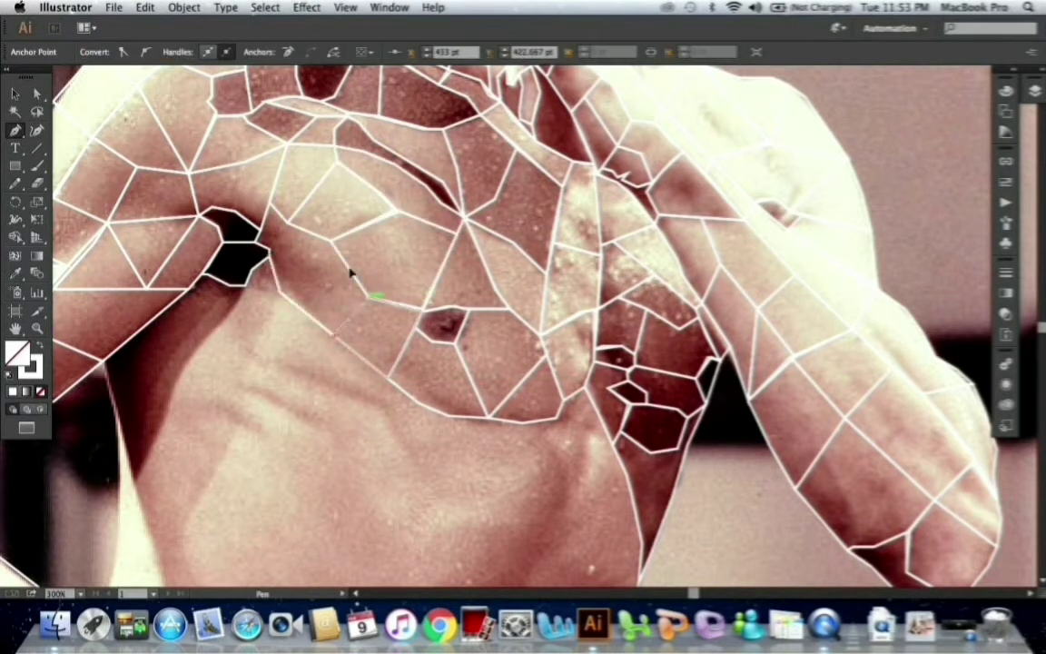
Split the side of the chest into facets, adding corners below the chest.
scroll(257, 285, "left", 3)
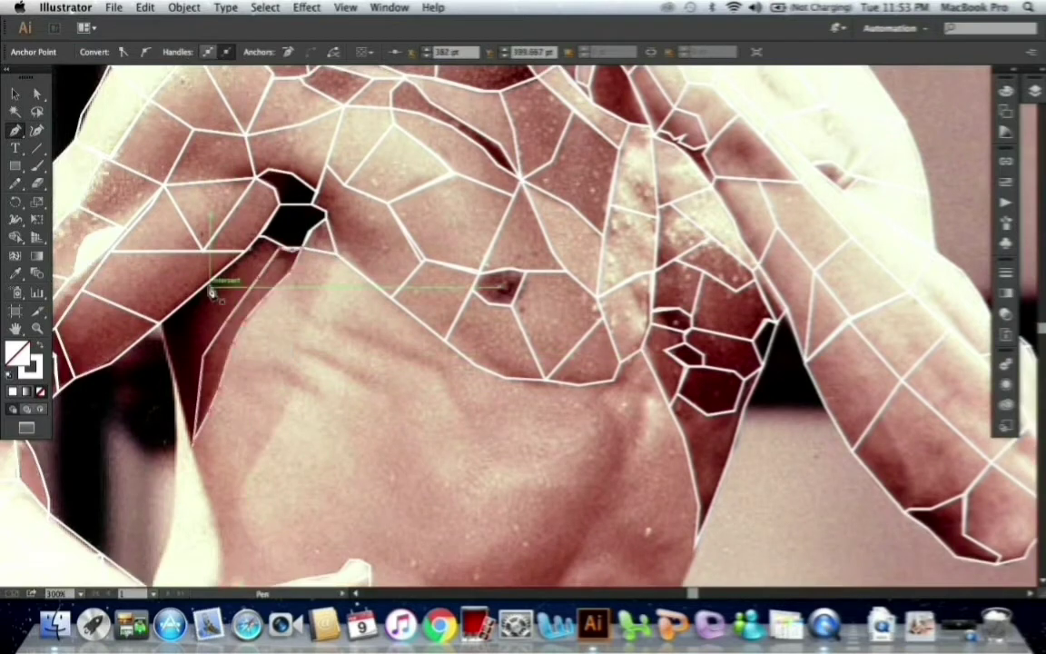
scroll(218, 359, "down", 2)
scroll(217, 358, "left", 2)
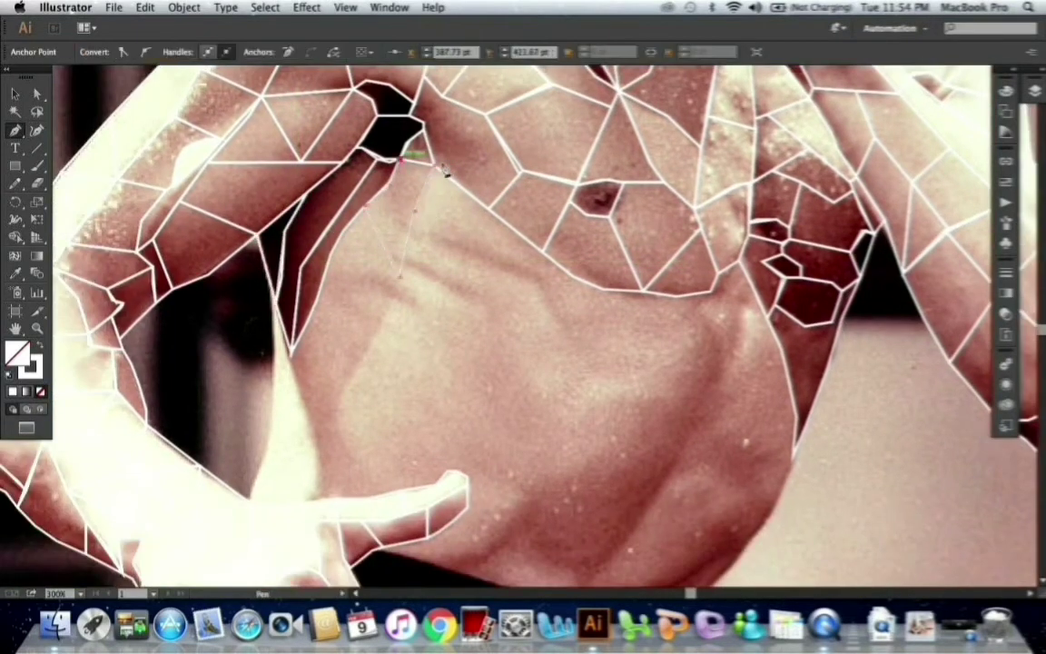
left_click(399, 273)
left_click(303, 367)
left_click(431, 167)
left_click(540, 249)
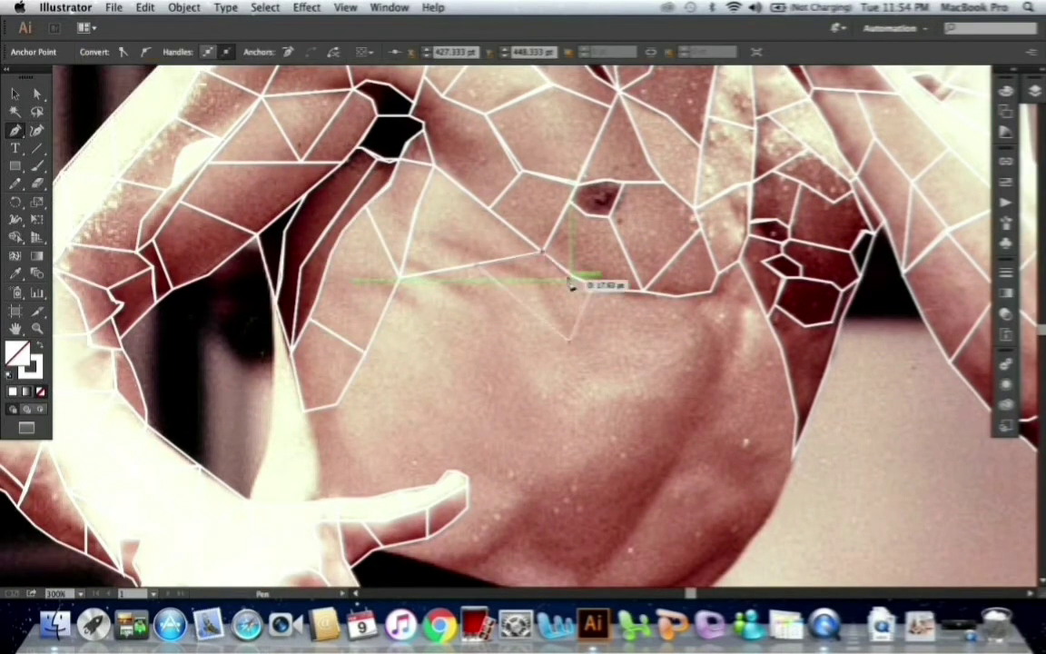
left_click(570, 284)
left_click(518, 300)
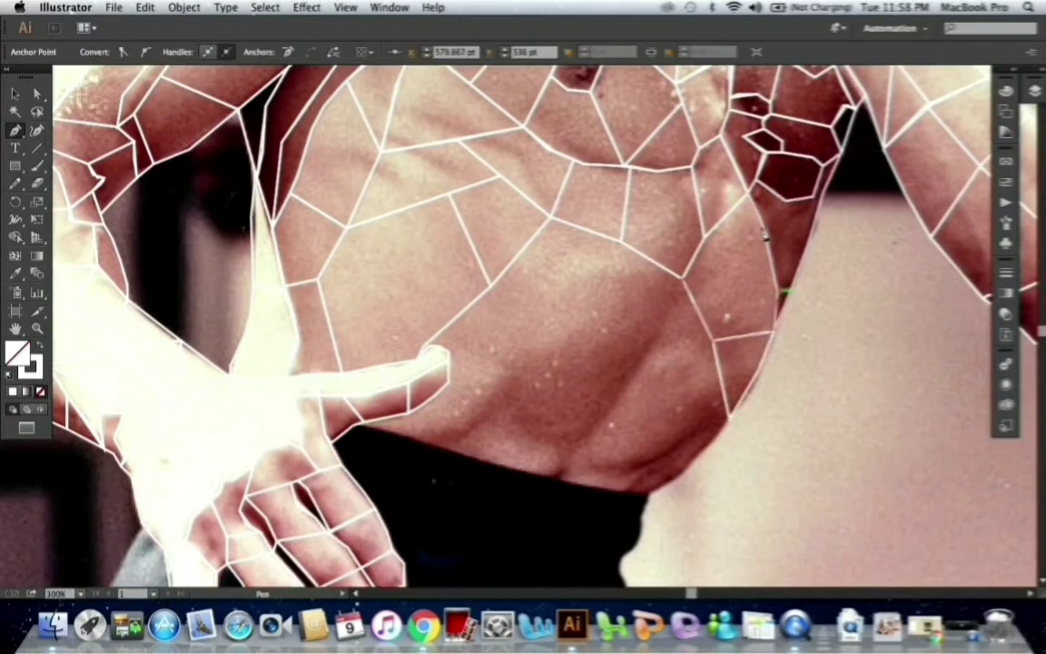
Outline lower-abdomen facets, including a four-sided one, down to the artboard bottom.
left_click(650, 452)
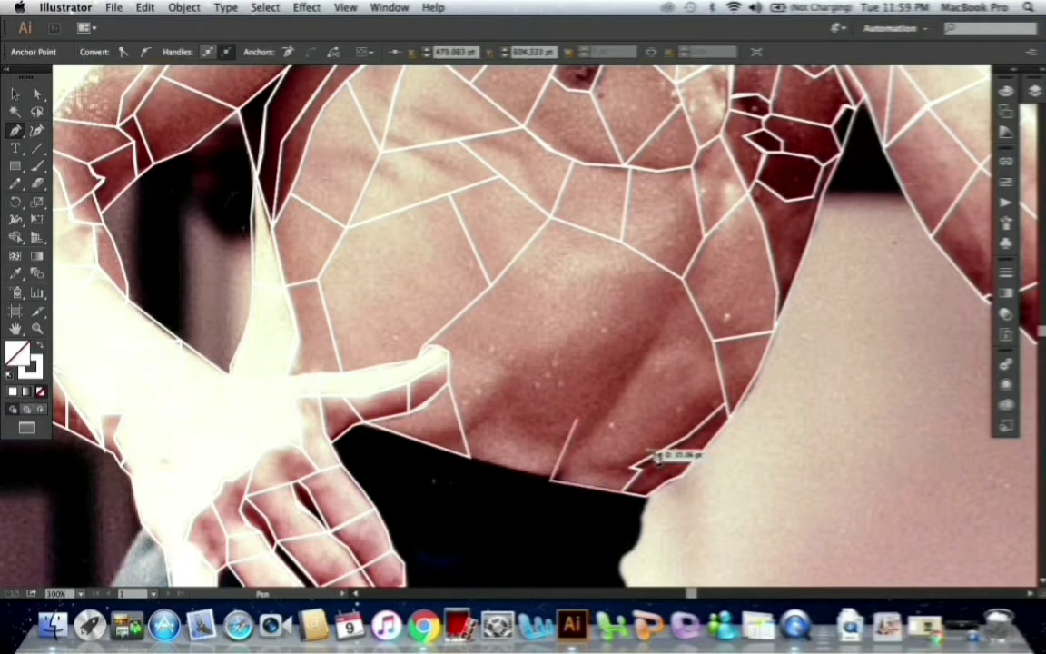
left_click(586, 420)
left_click(714, 343)
left_click(550, 479)
left_click(451, 391)
left_click(491, 287)
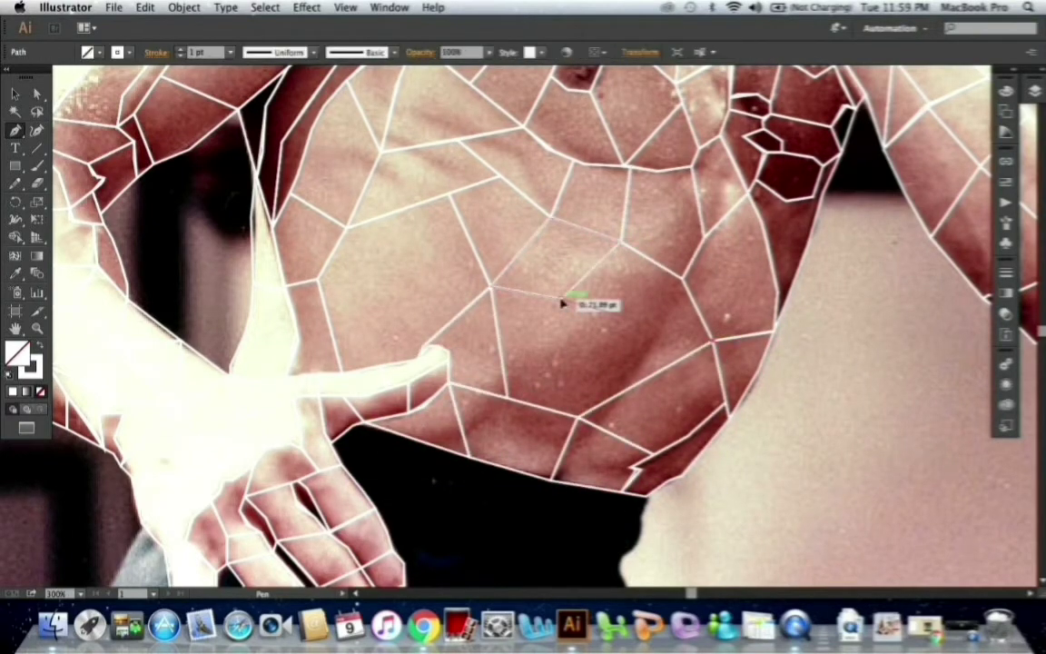
left_click(643, 324)
left_click(579, 418)
left_click(506, 397)
scroll(557, 443, "down", 5)
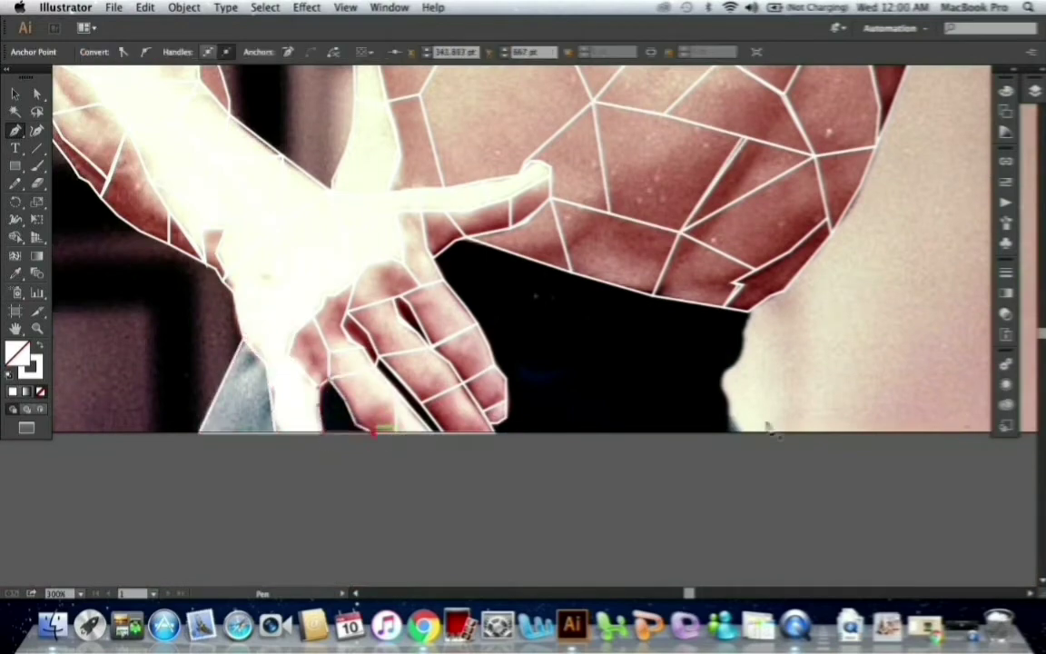
left_click(656, 296)
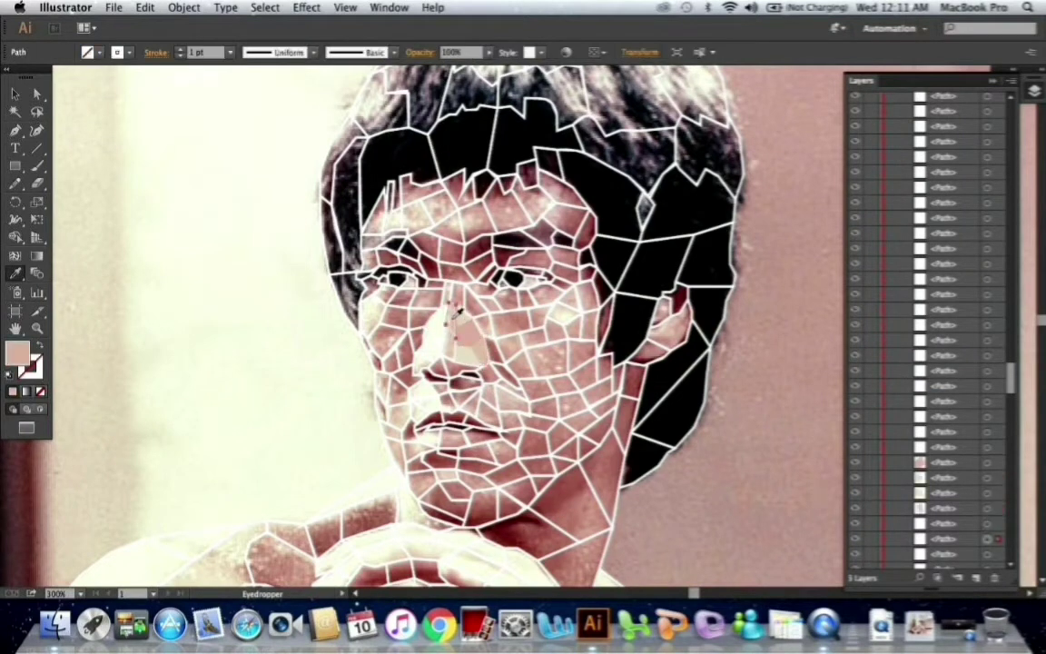
Fill a nose facet and a cheek facet with photo-sampled skin colours.
left_click(461, 360)
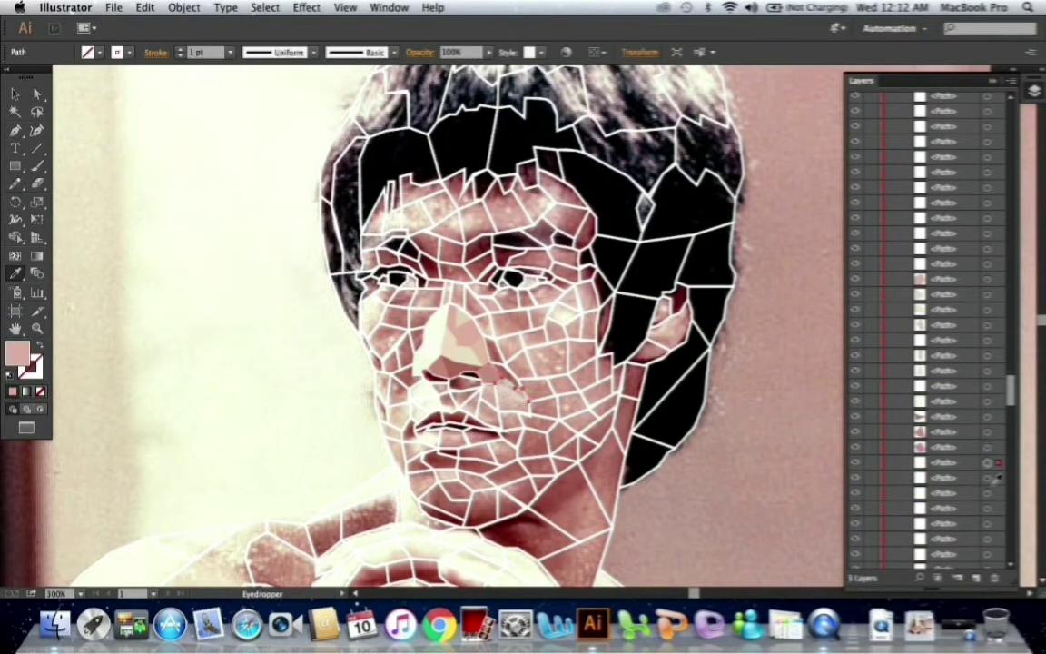
left_click(996, 507)
scroll(974, 417, "down", 5)
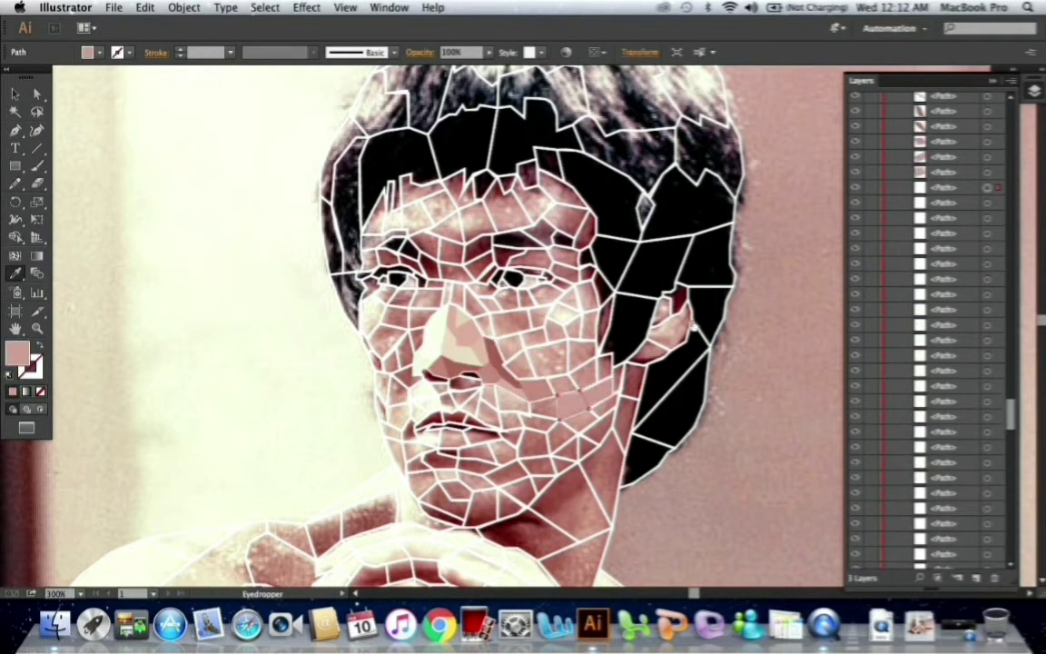
left_click(595, 385)
left_click(482, 406)
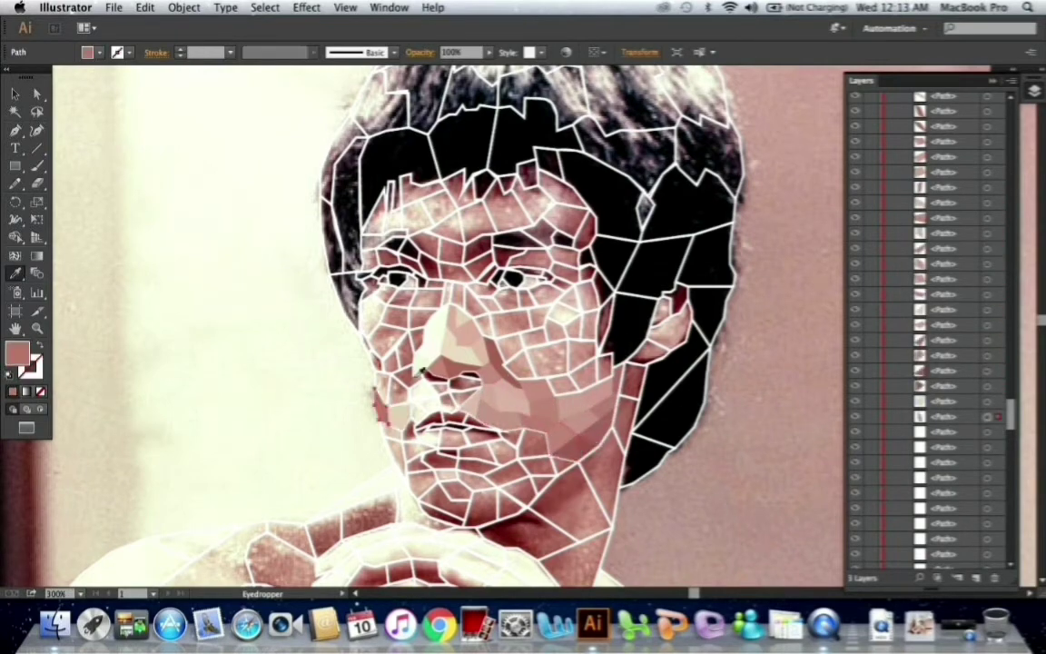
left_click(475, 382)
Fill the mouth-corner facet with sampled pink and a lip facet with darker colour.
key("super+equal")
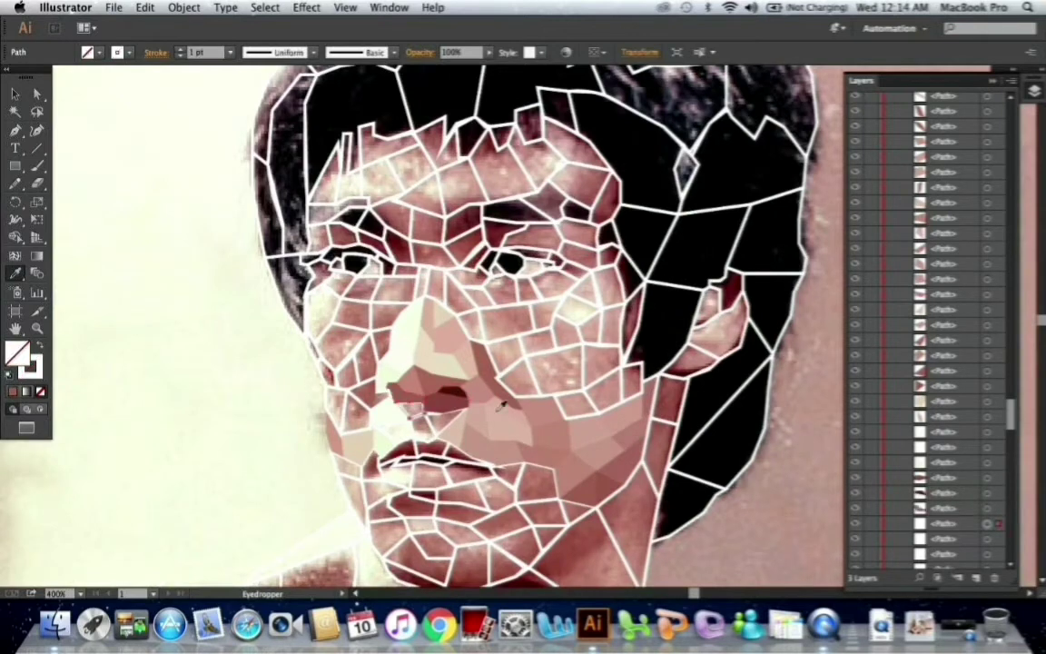
left_click(500, 336)
key("super+minus")
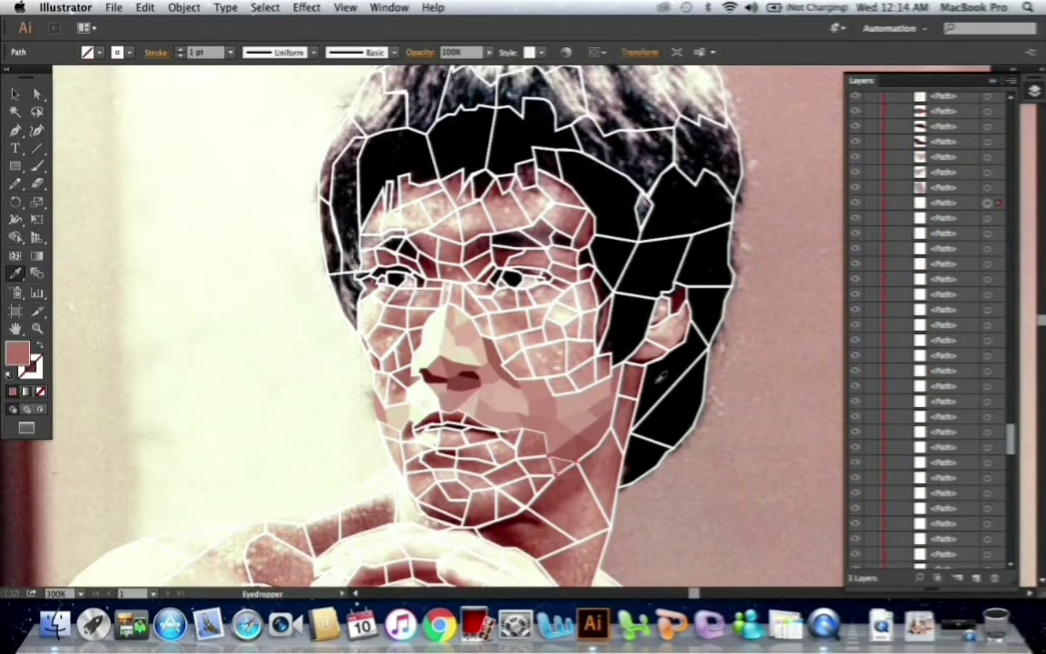
left_click(405, 427)
left_click(481, 406)
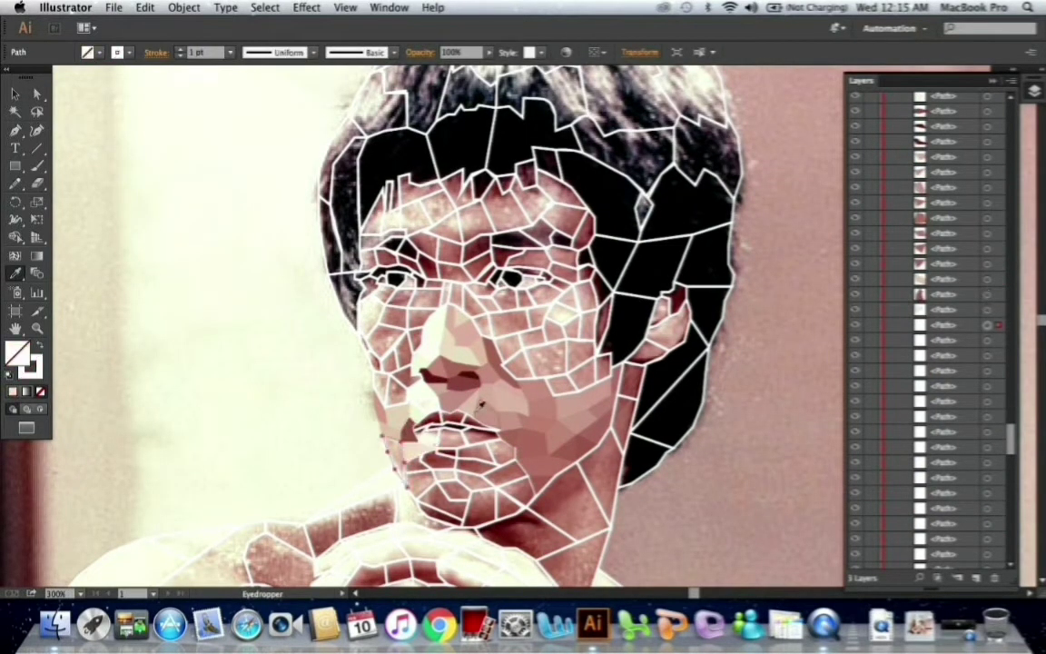
left_click(454, 413)
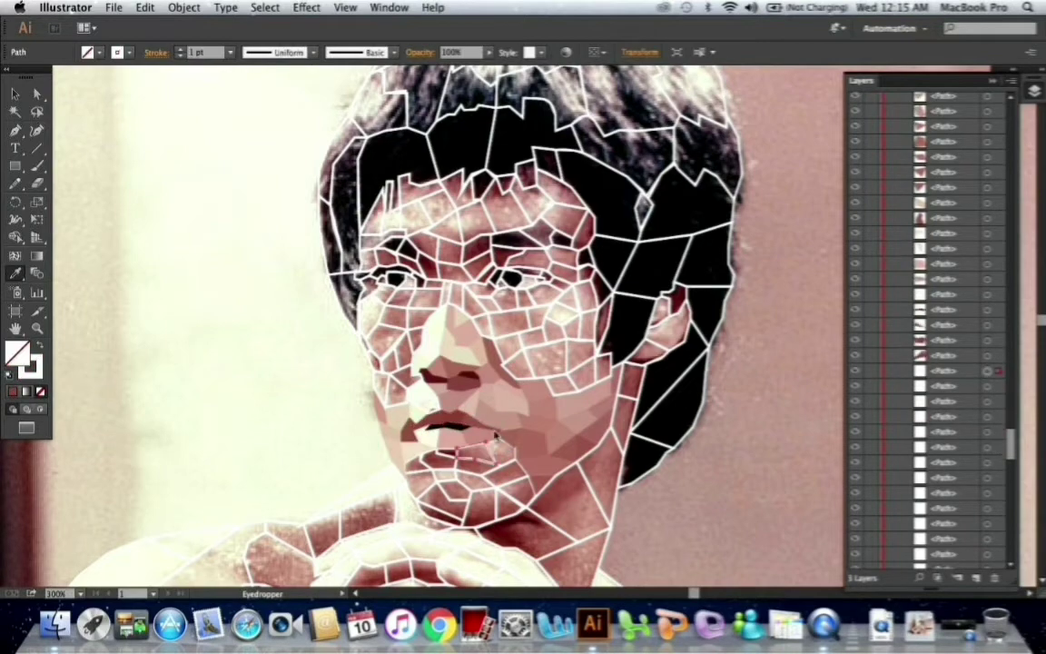
left_click(439, 460)
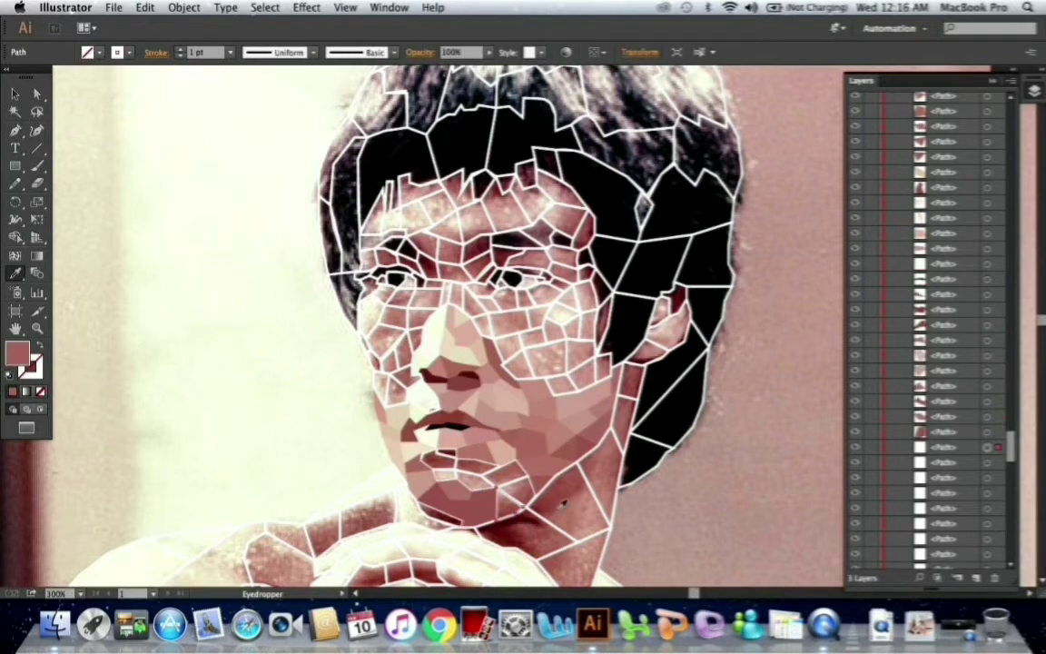
Fill chin and cheek facets with sampled light beige and pink.
scroll(479, 463, "up", 2)
left_click(410, 461)
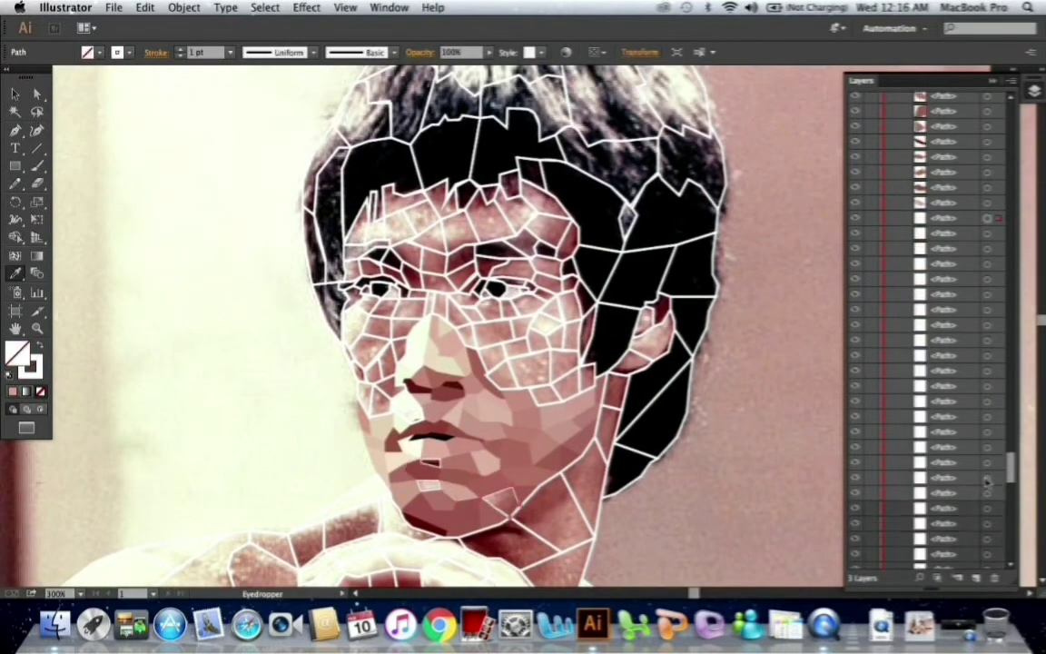
left_click(365, 410)
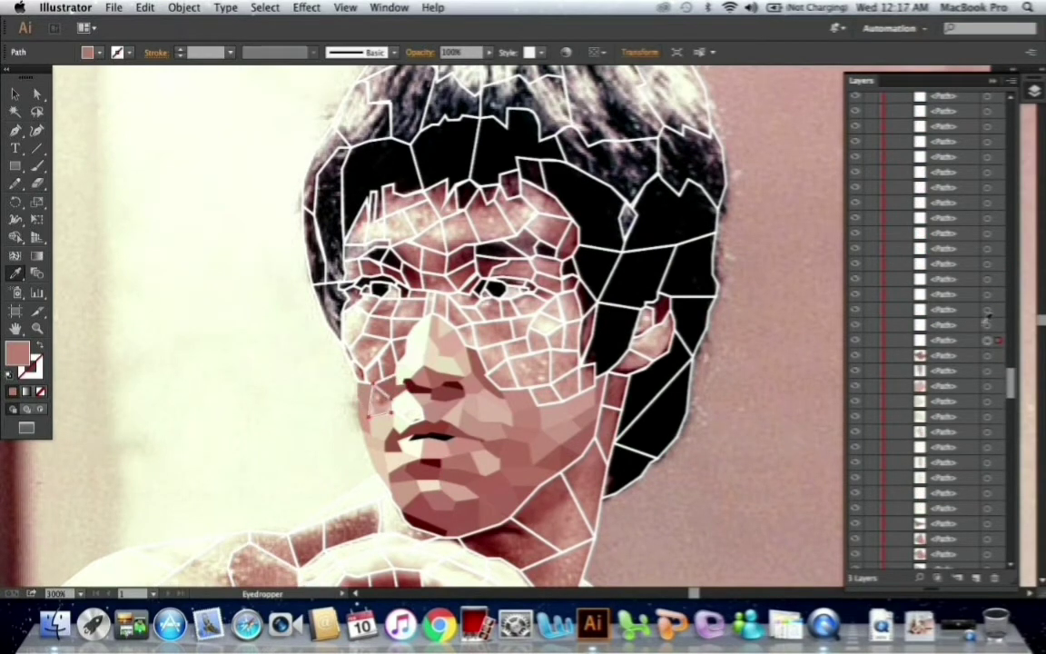
left_click(357, 366)
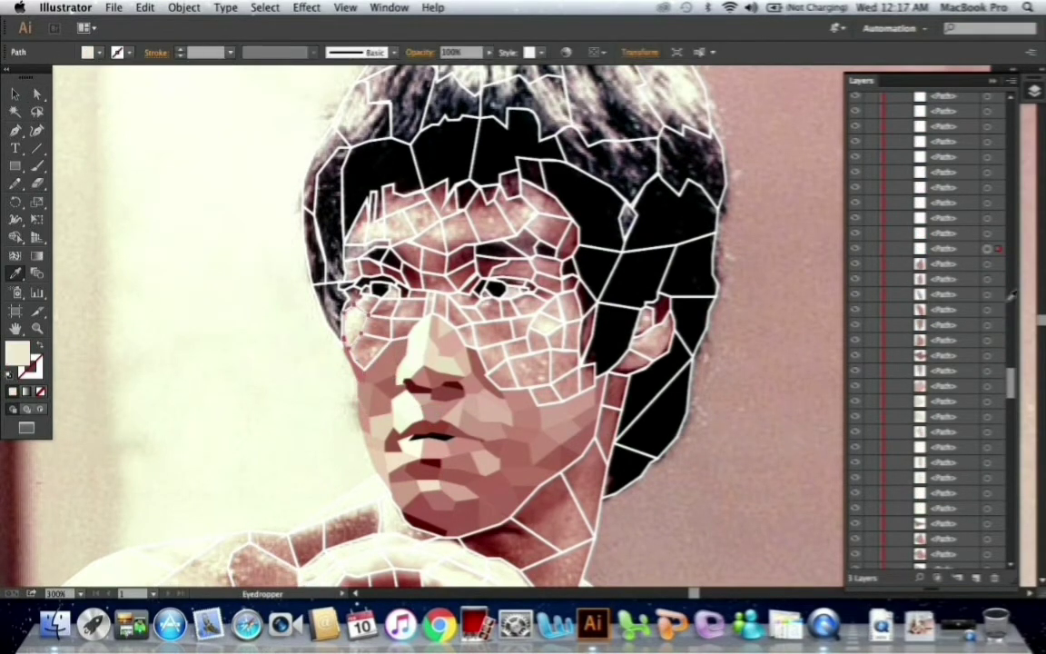
left_click(502, 291)
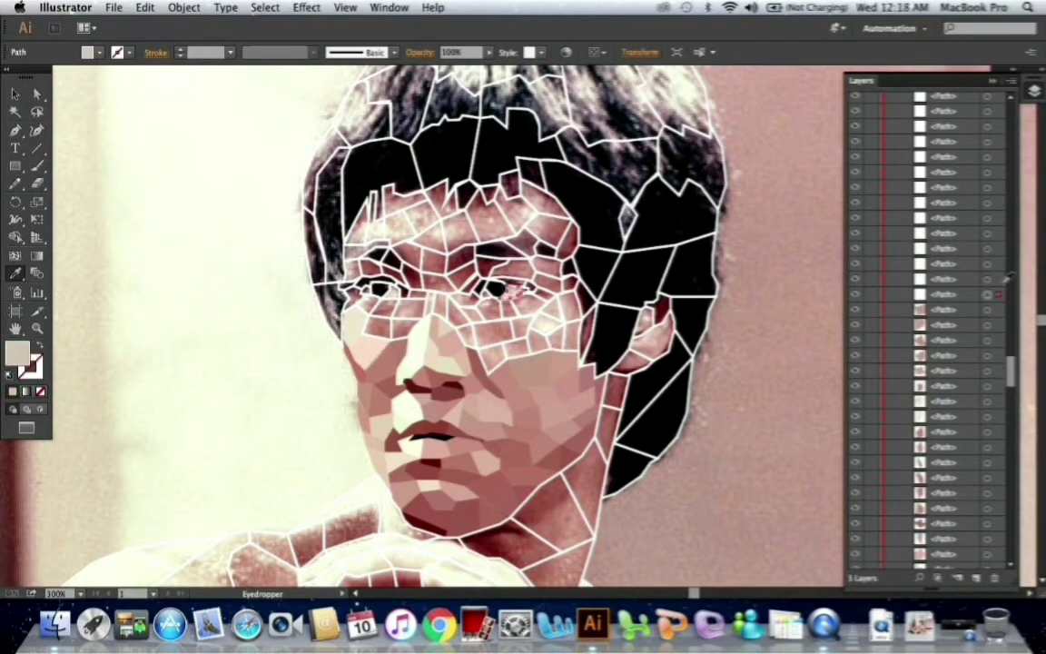
Fill the facets around the eye with sampled pink, skin tones and black.
left_click(463, 268)
key("super+equal")
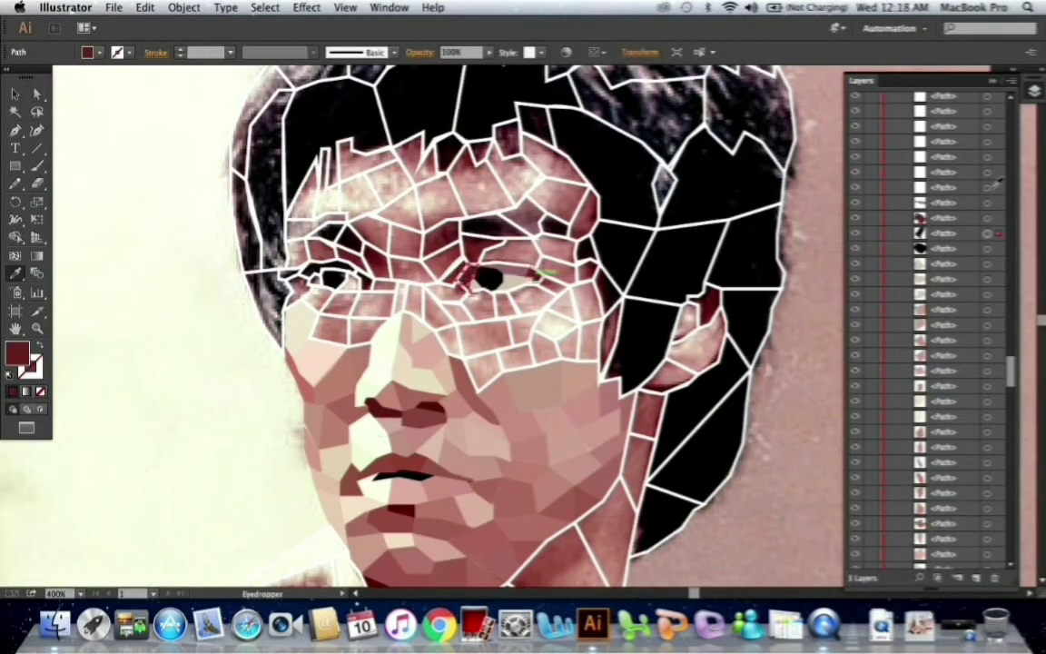
left_click(352, 283)
key("super+minus")
left_click(515, 301)
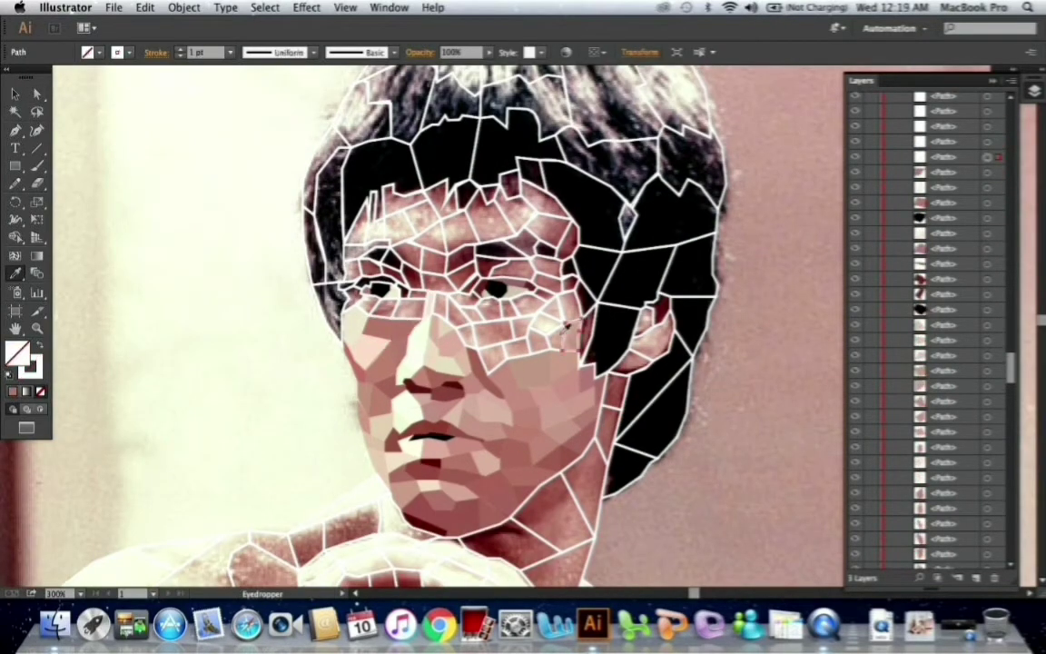
left_click(443, 324)
left_click(547, 318)
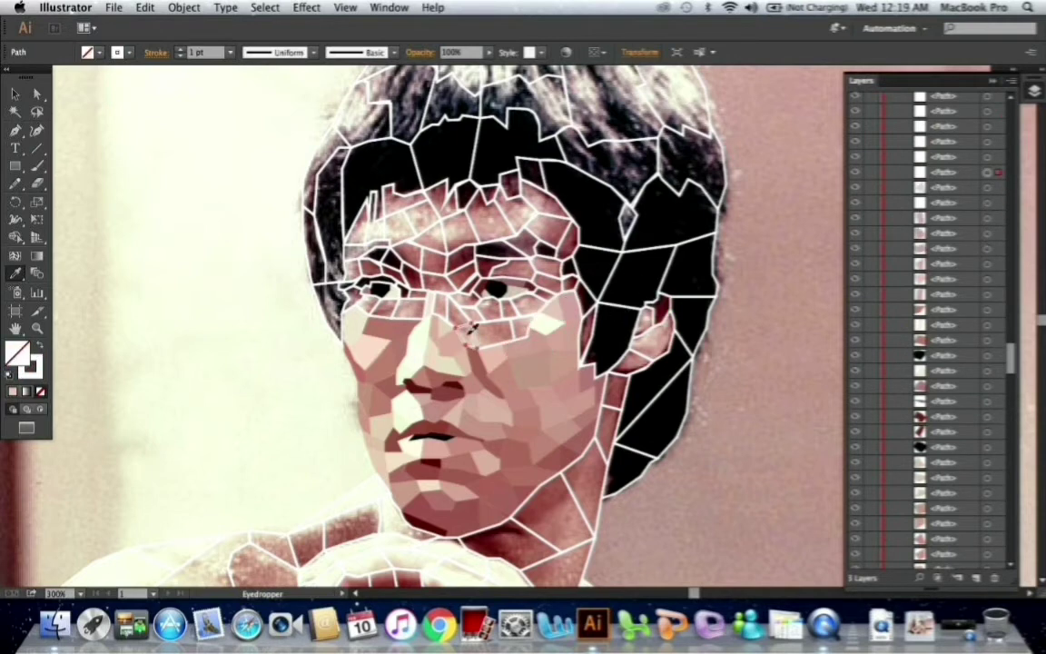
left_click(331, 271)
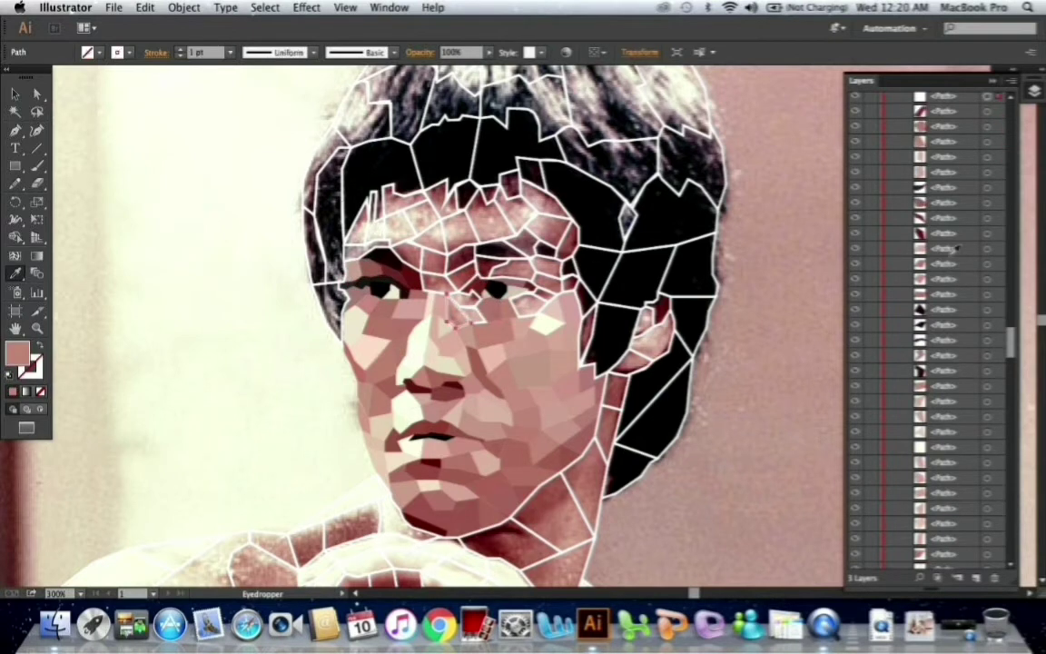
Fill a facet near the eye and three forehead facets with sampled pinks.
left_click(476, 311)
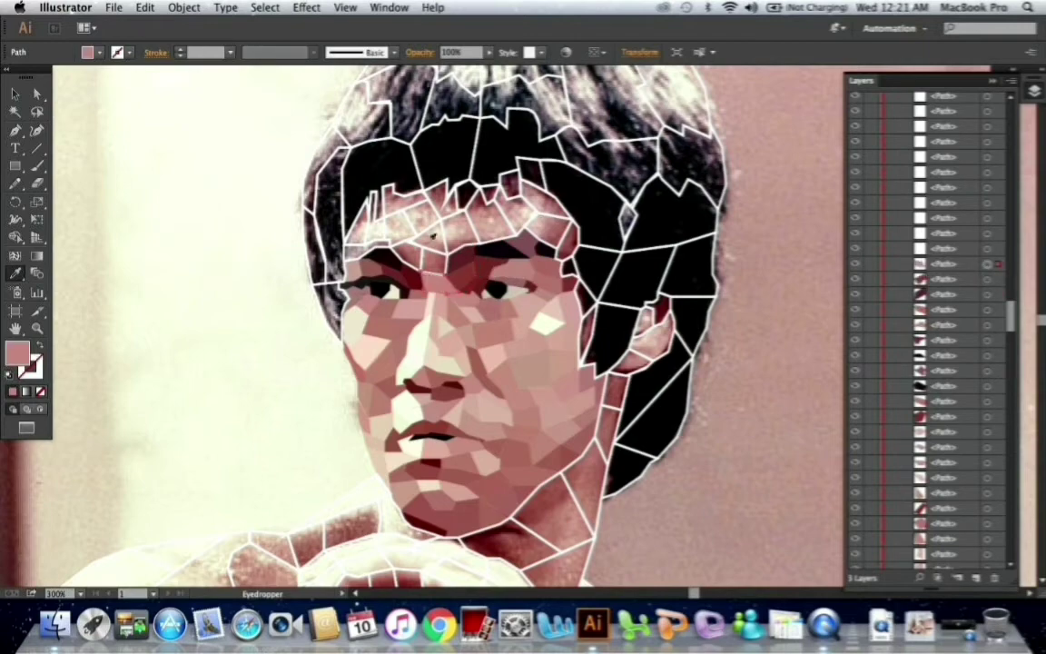
left_click(495, 211)
left_click(454, 195)
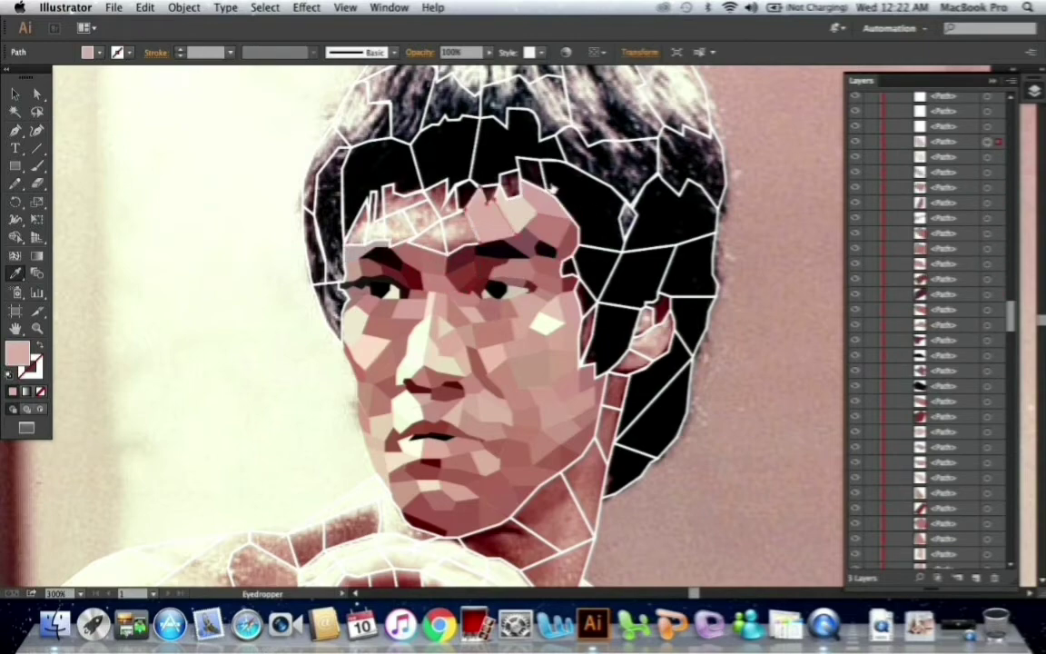
left_click(469, 222)
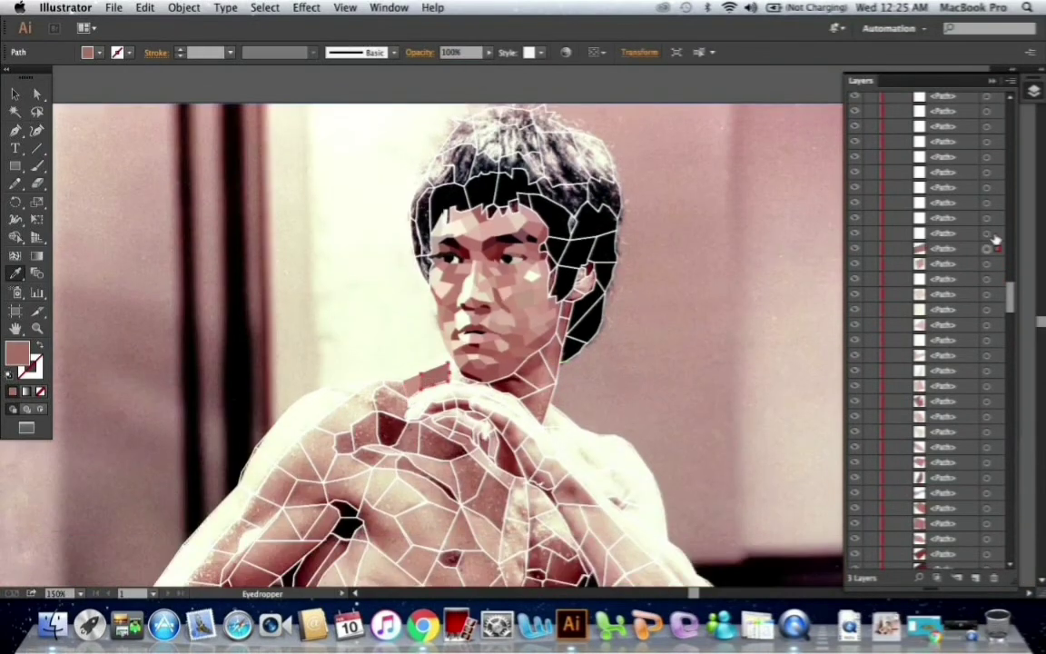
Fill the lower hair facets and the facet near the ear with sampled black and dark tones.
left_click(497, 252)
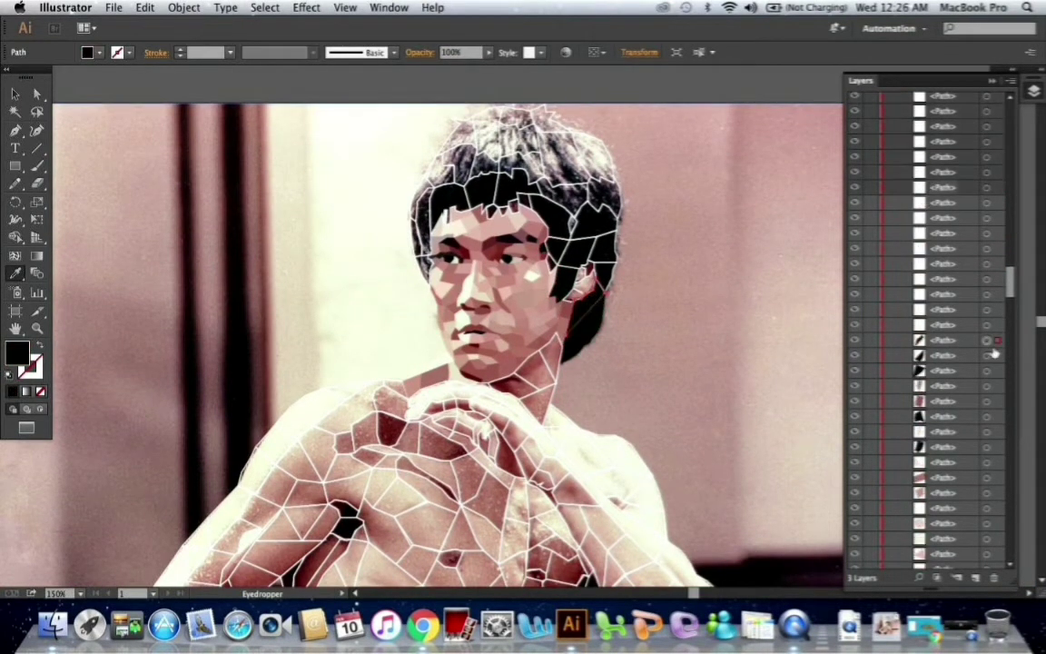
left_click(587, 271)
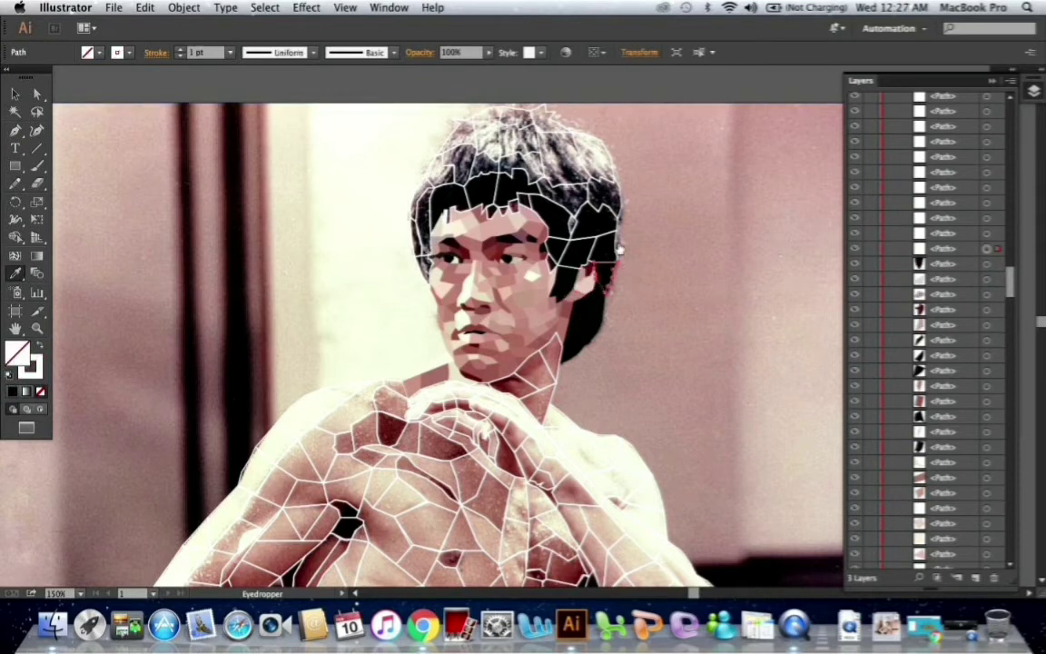
left_click(619, 250)
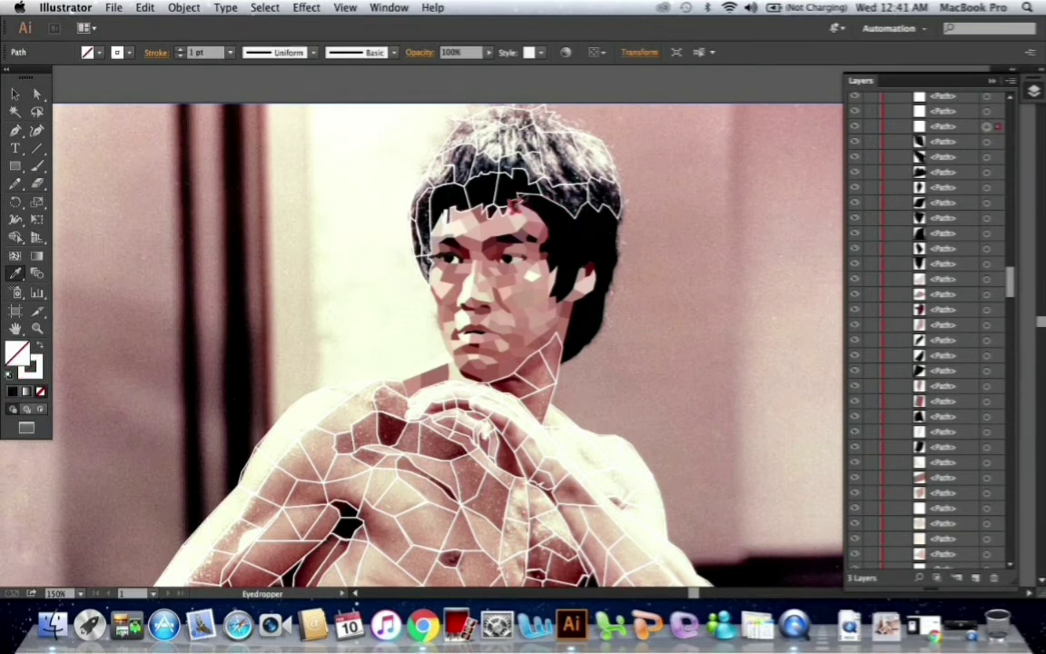
left_click(465, 186)
left_click(427, 181)
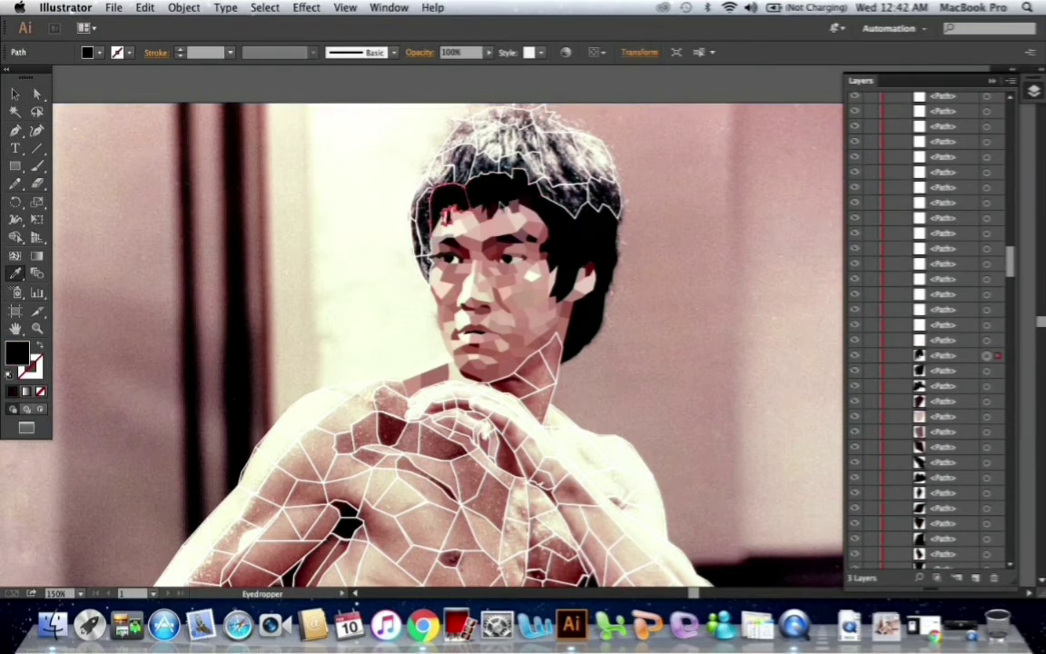
left_click(434, 203)
Fill the upper hair facets up to the crown with sampled dark grey and black.
left_click(400, 210)
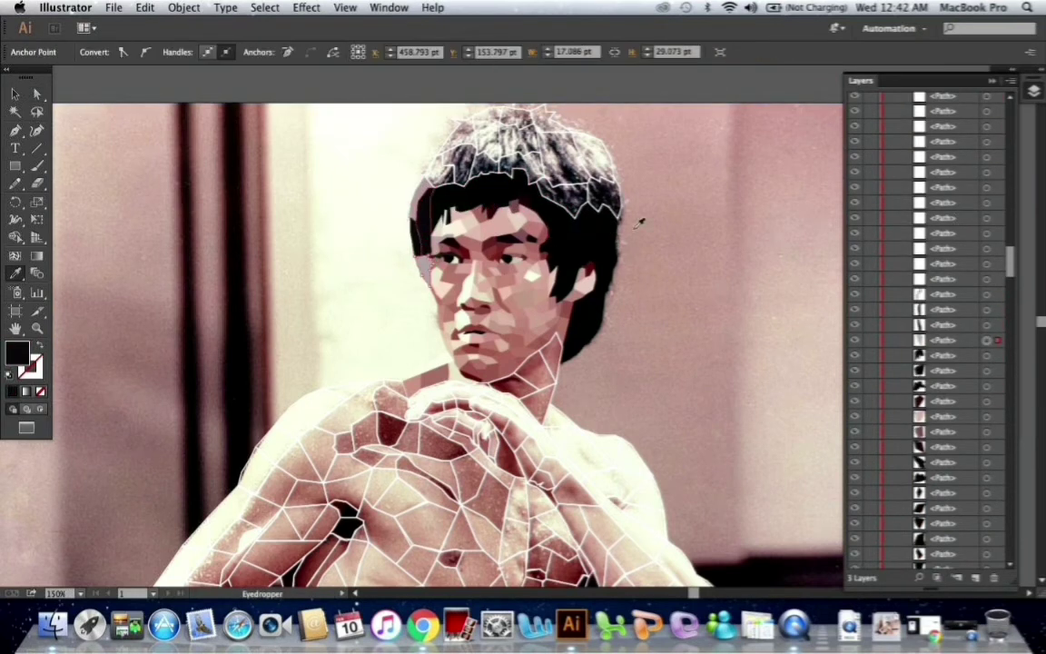
left_click(382, 234)
left_click(517, 177)
left_click(397, 154)
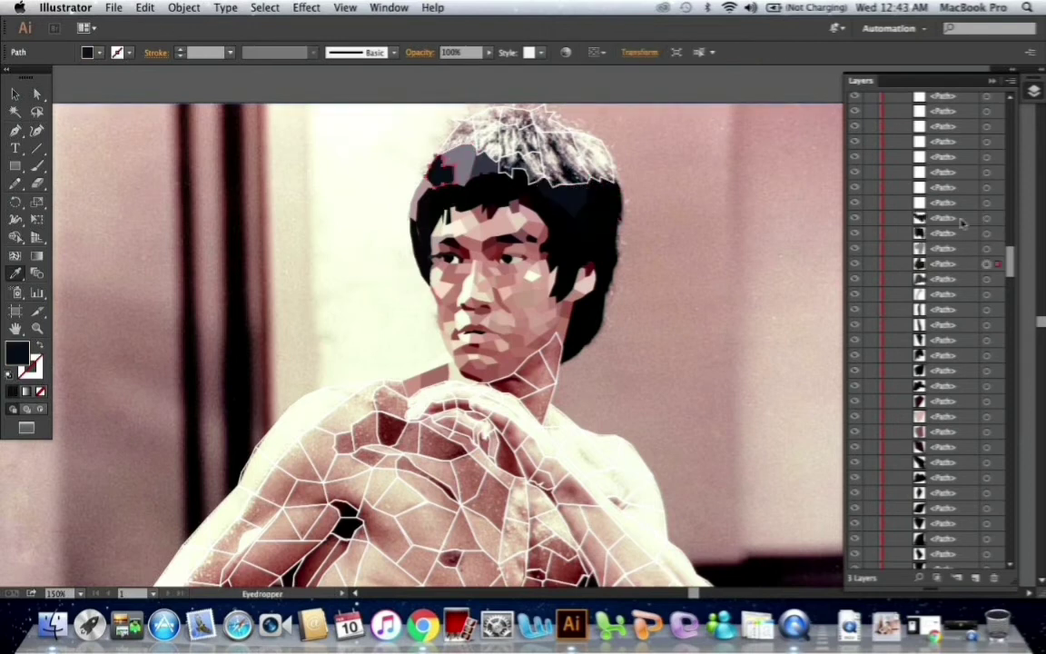
left_click(533, 141)
left_click(551, 169)
left_click(992, 138)
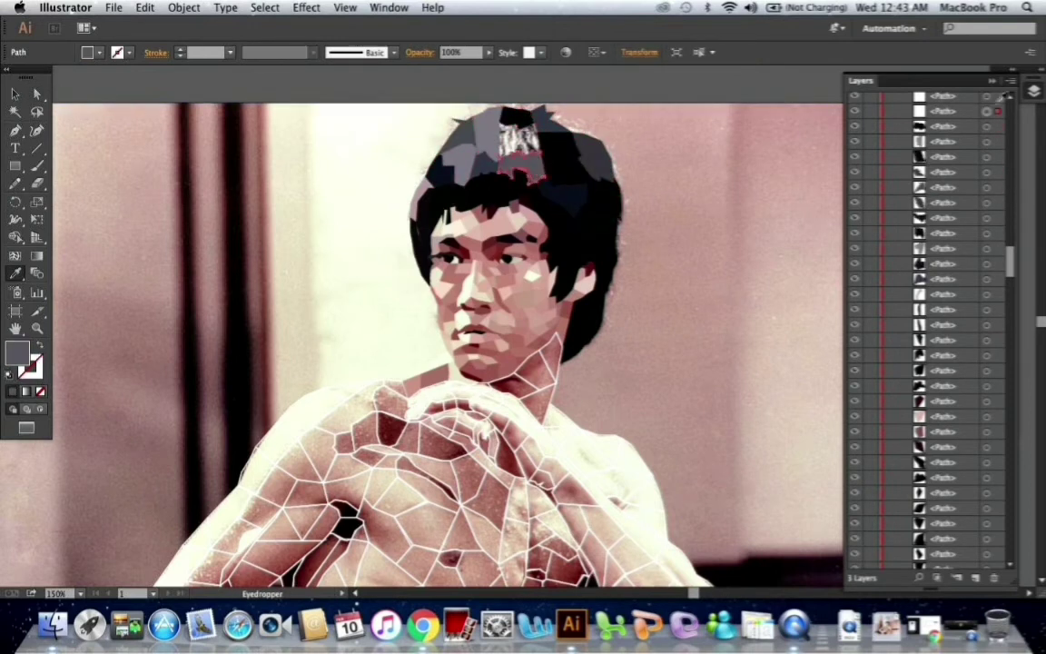
key("a")
left_click(559, 159)
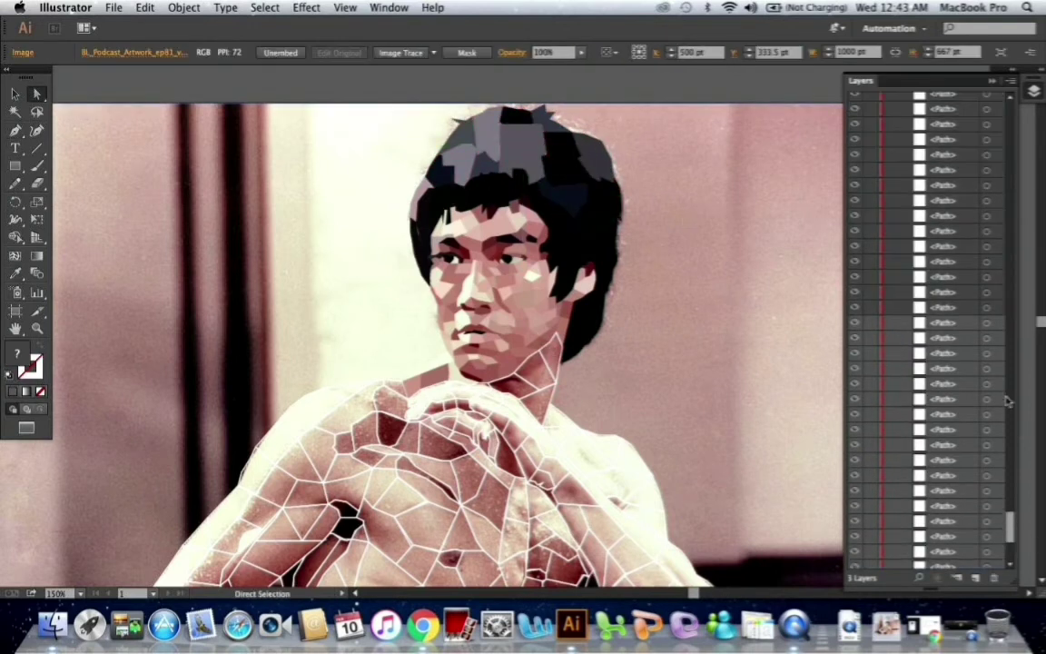
At 100% zoom, fill an arm facet with sampled pink and a forearm facet with pale cream.
key("super+minus")
left_click(265, 392)
key("i")
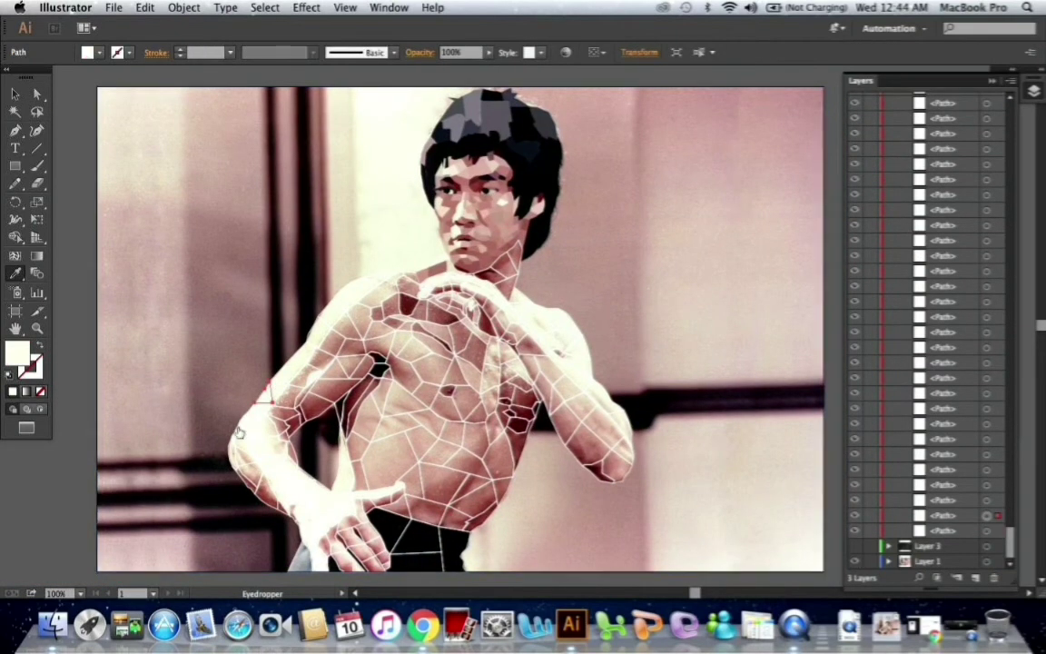
left_click(987, 470)
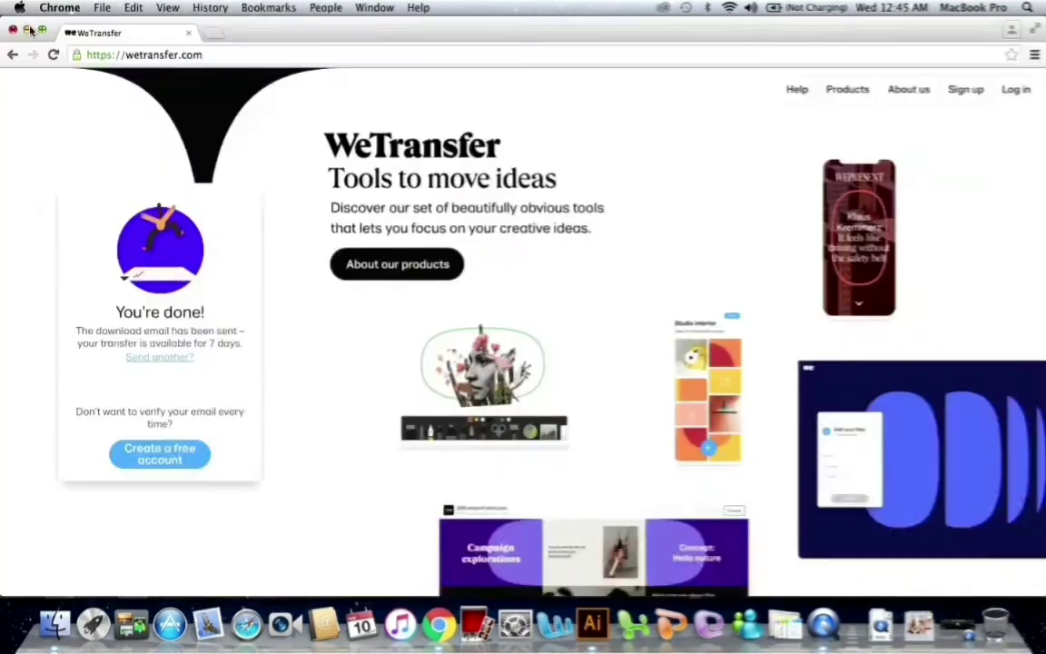
left_click(256, 443)
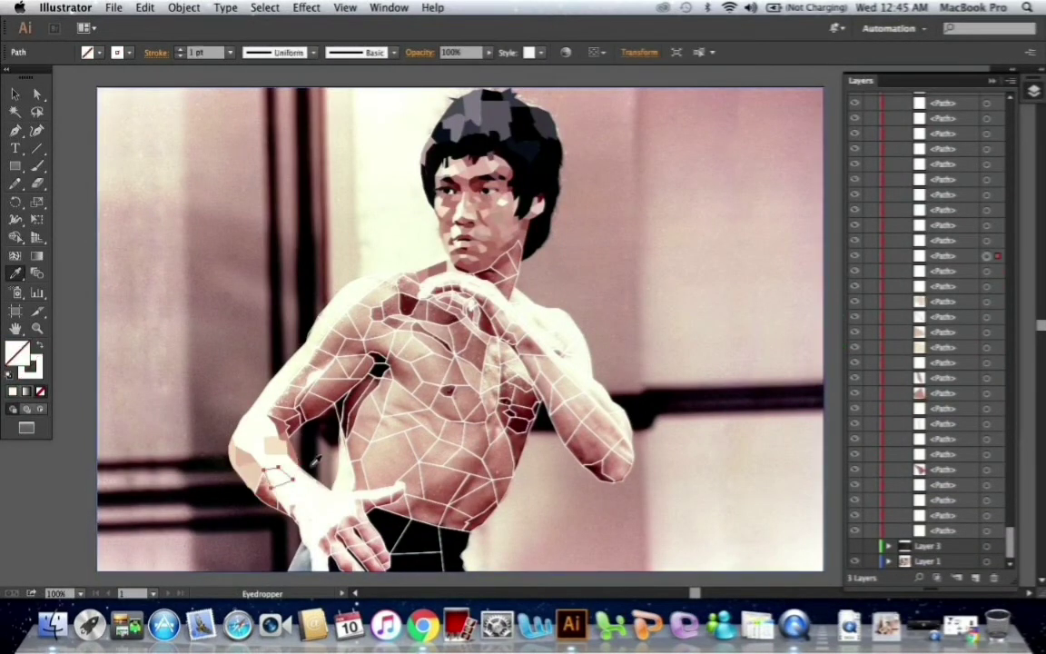
left_click(277, 451)
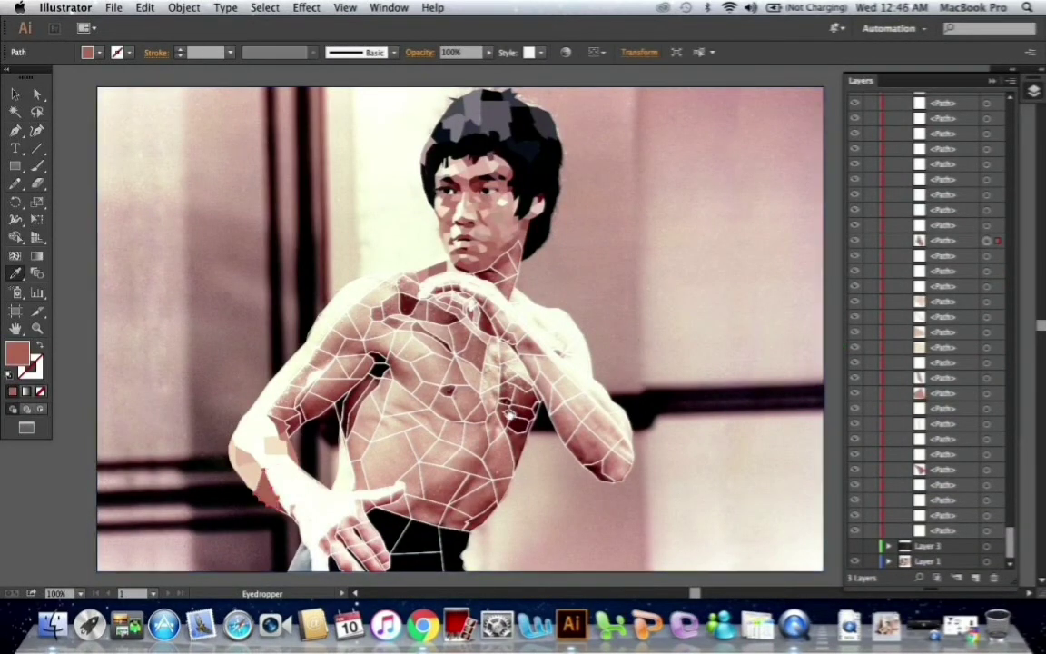
Fill the hand facets at the waist with sampled reddish and beige tones.
left_click(290, 501)
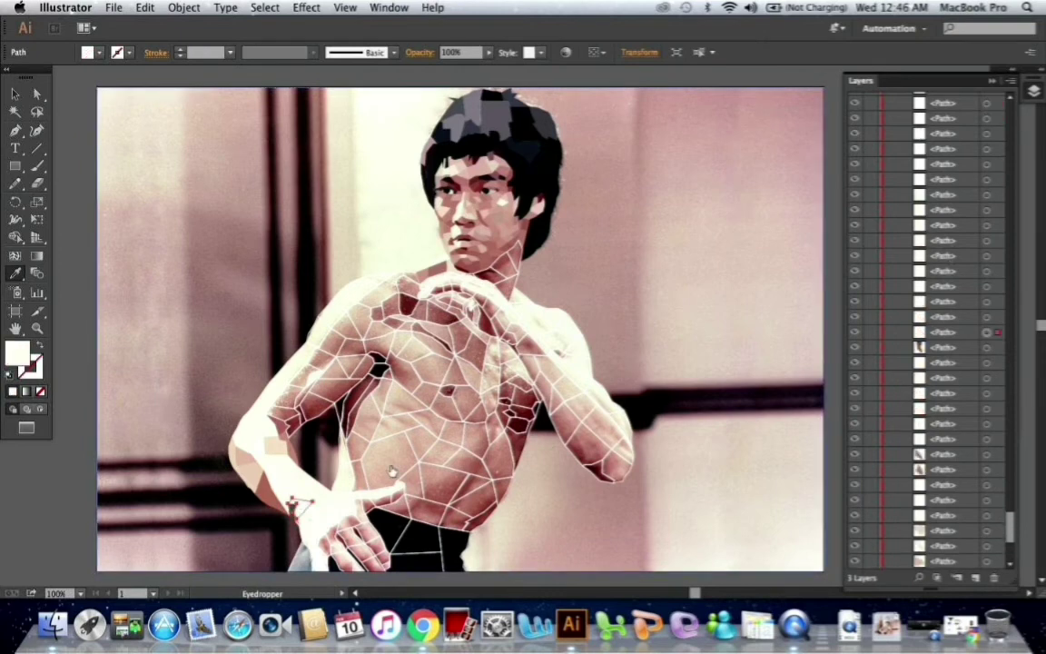
left_click(348, 446)
left_click(987, 225)
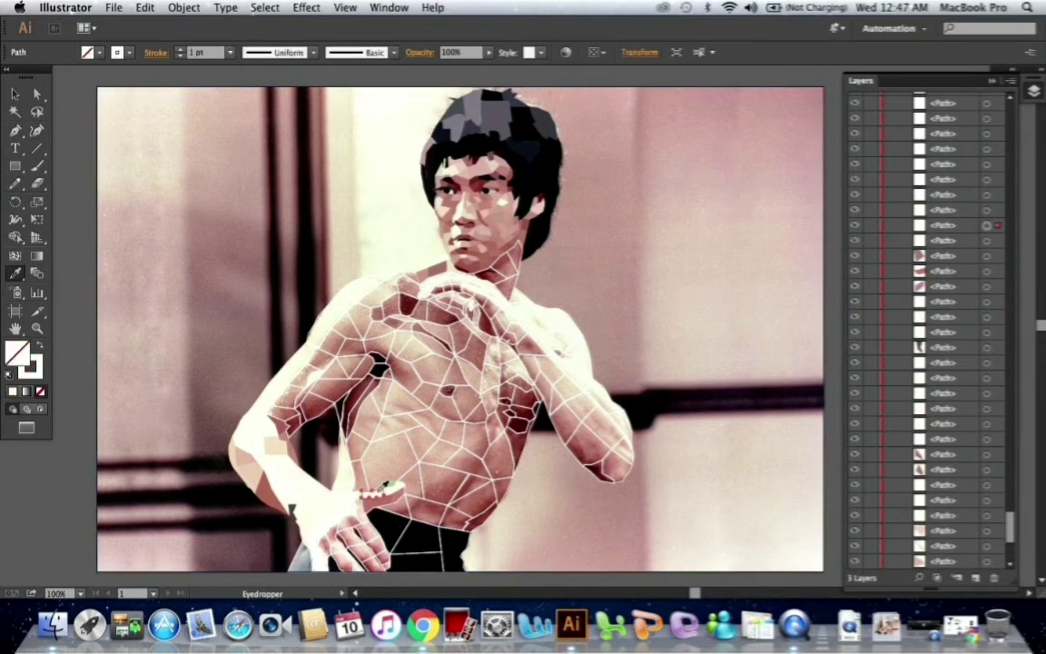
left_click(347, 490)
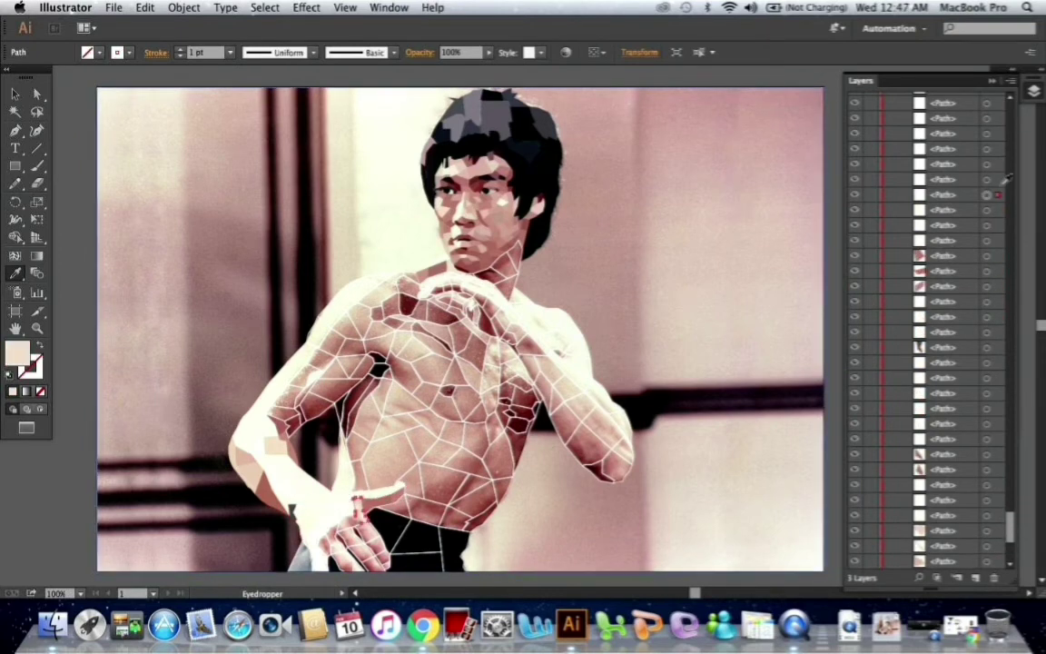
left_click(393, 514)
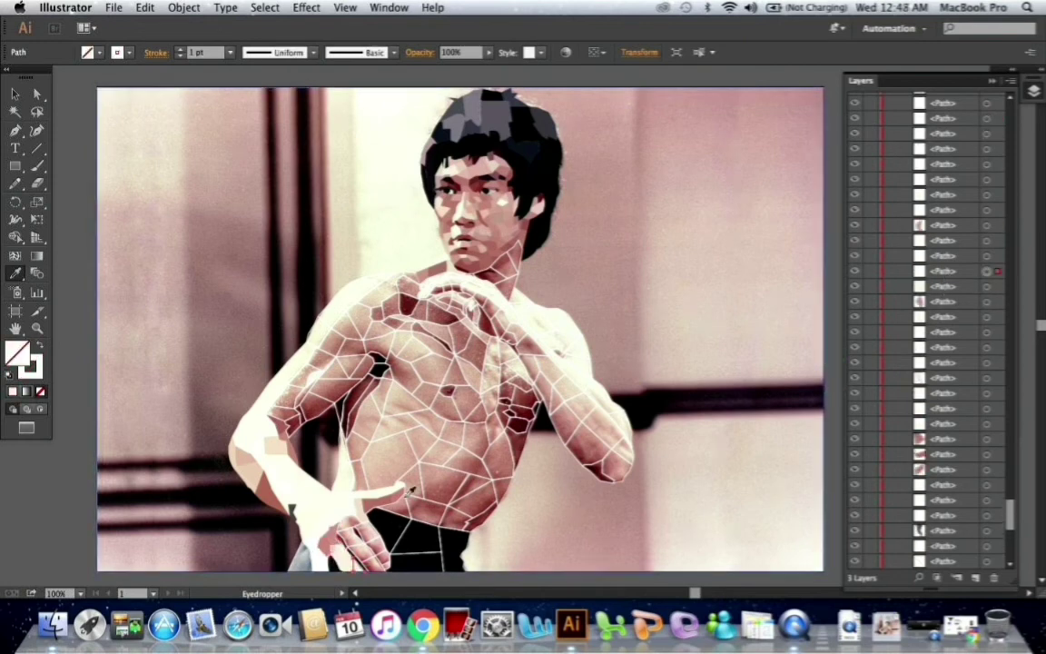
left_click(986, 179)
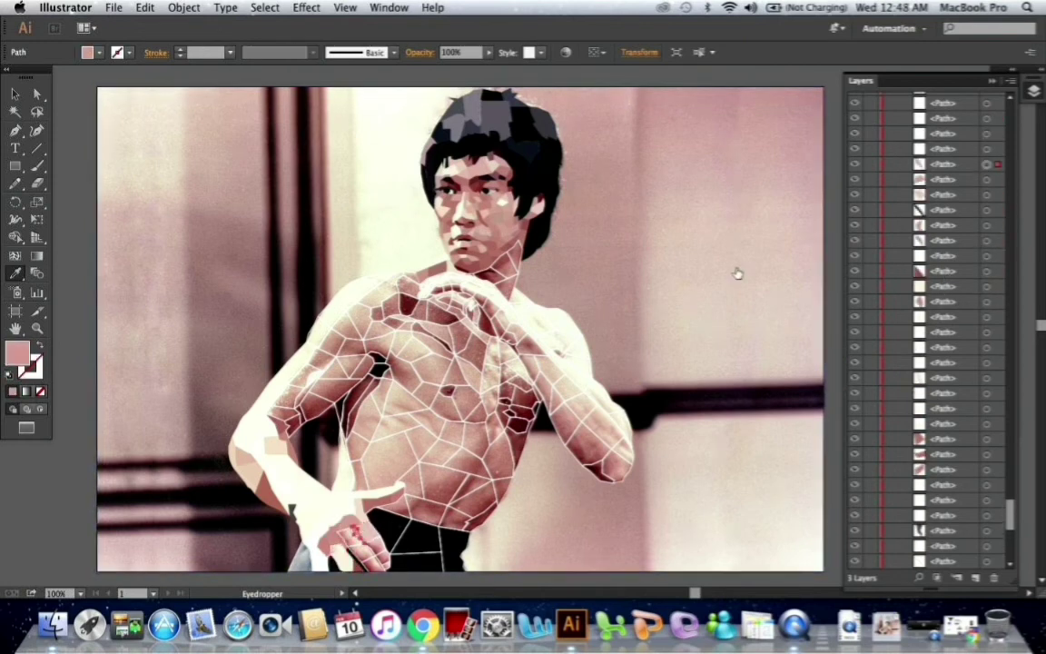
left_click(377, 543)
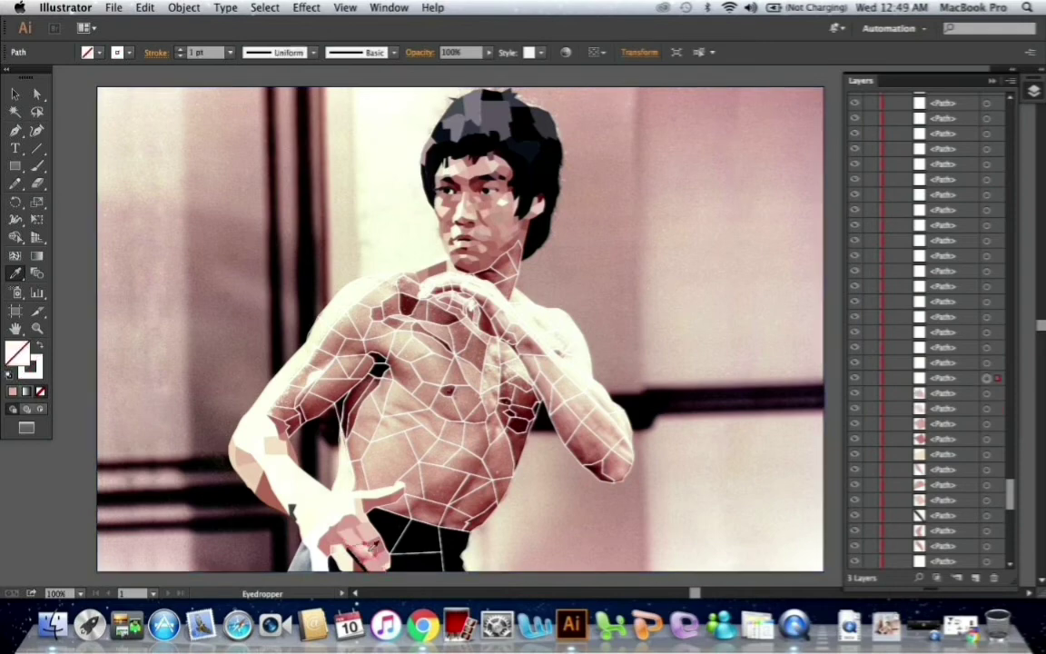
left_click(295, 411)
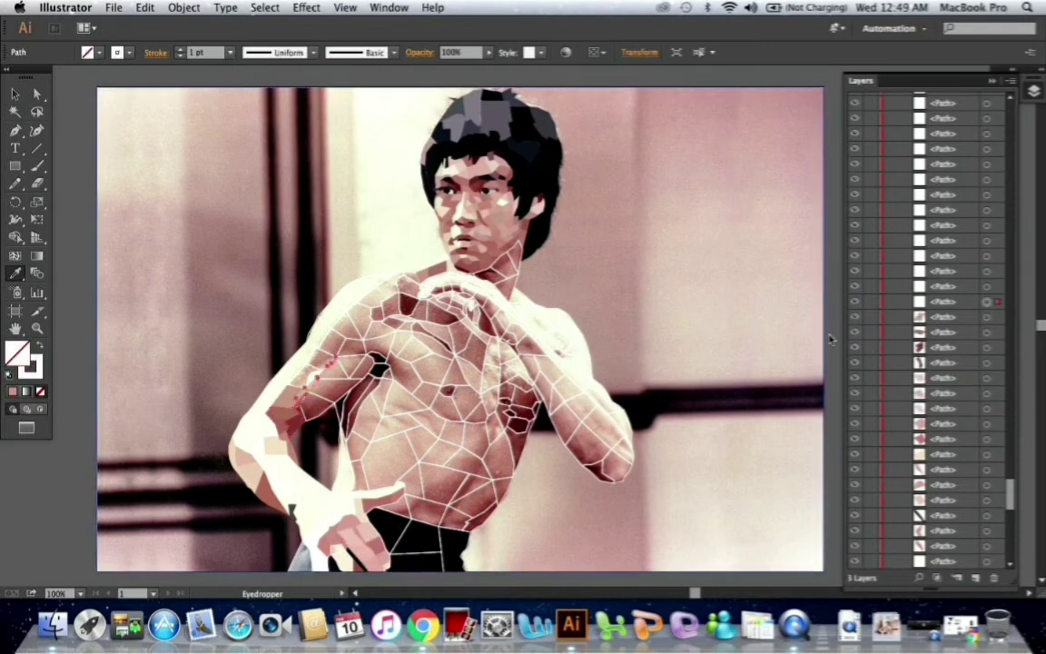
key("super+equal")
Fill the left upper-arm and shoulder facets with sampled reddish, darker red and peach tones.
left_click(331, 395)
left_click(313, 359)
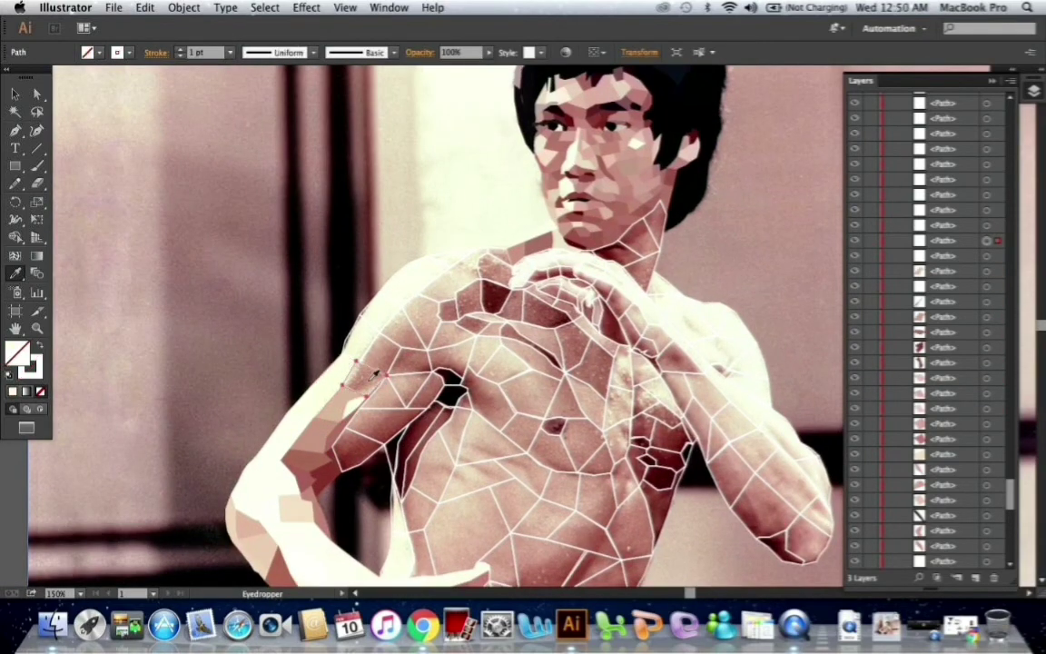
left_click(336, 381)
left_click(421, 382)
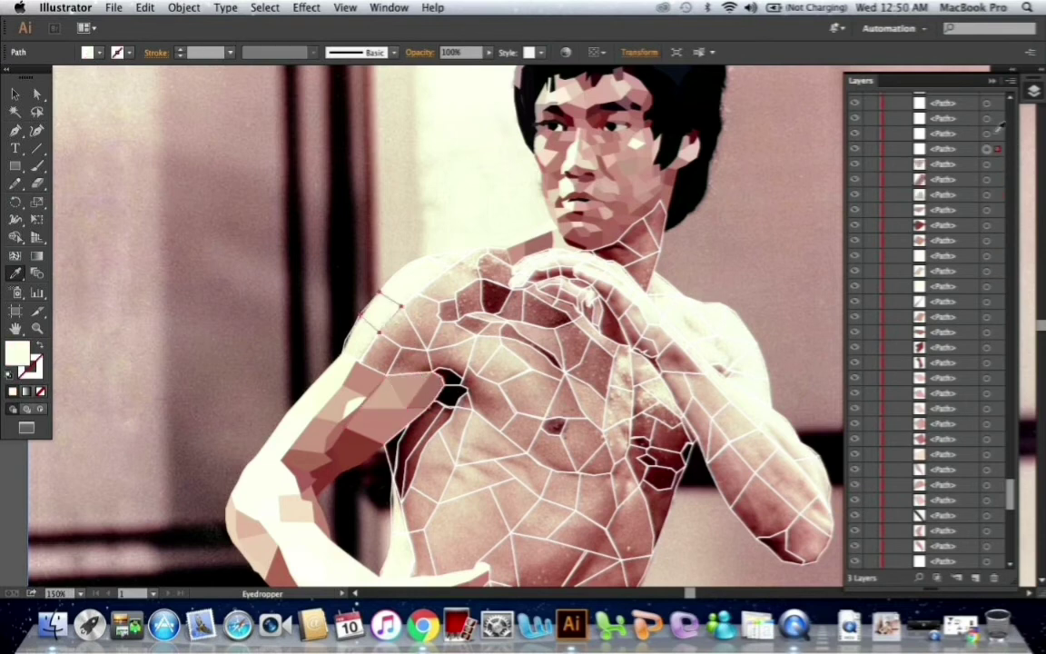
left_click(386, 352)
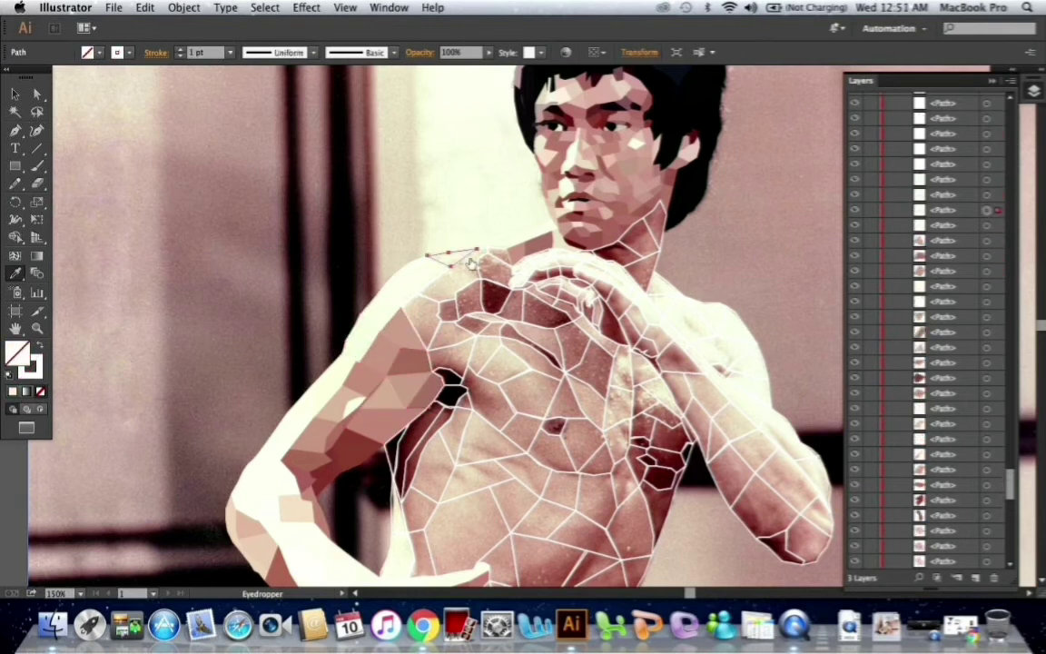
left_click(467, 295)
left_click(498, 305)
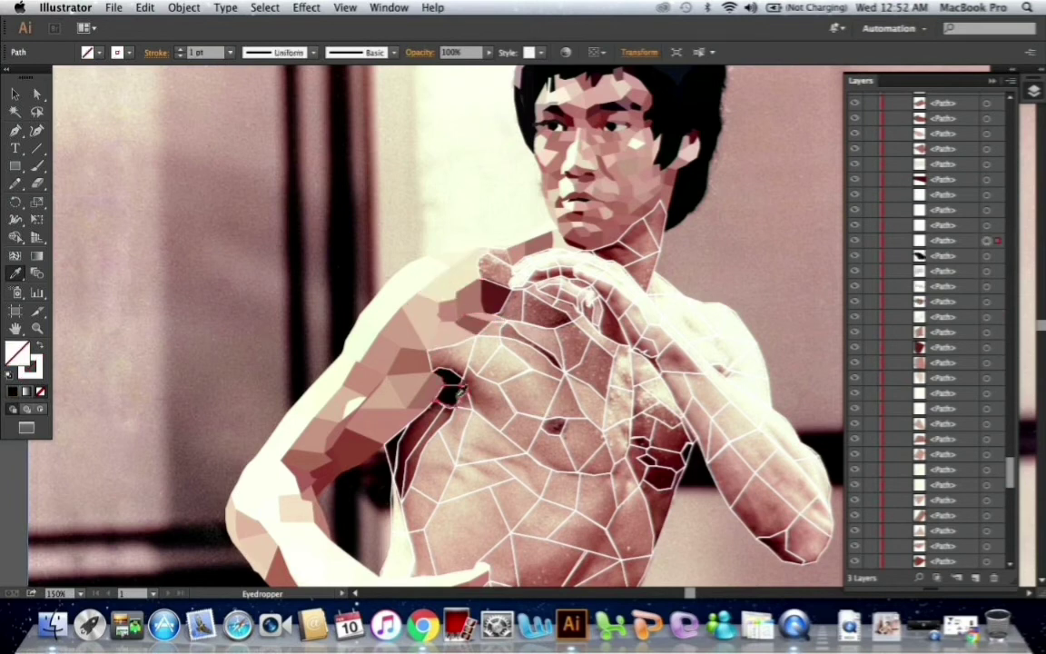
left_click(413, 349)
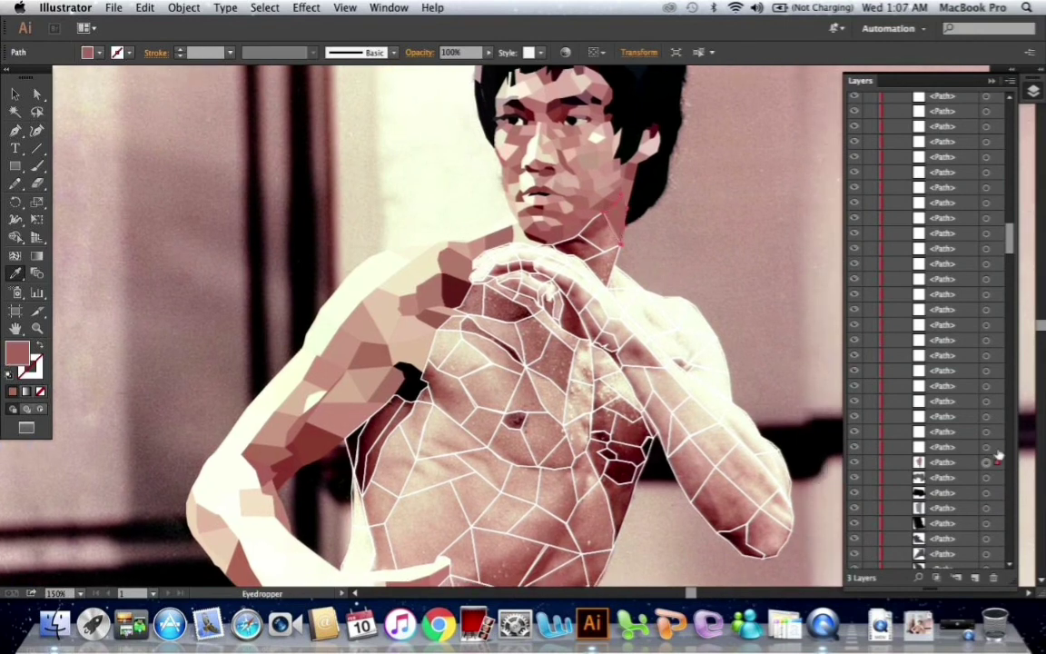
Fill facets over the clasped hands with sampled light and pink tones.
left_click(995, 340)
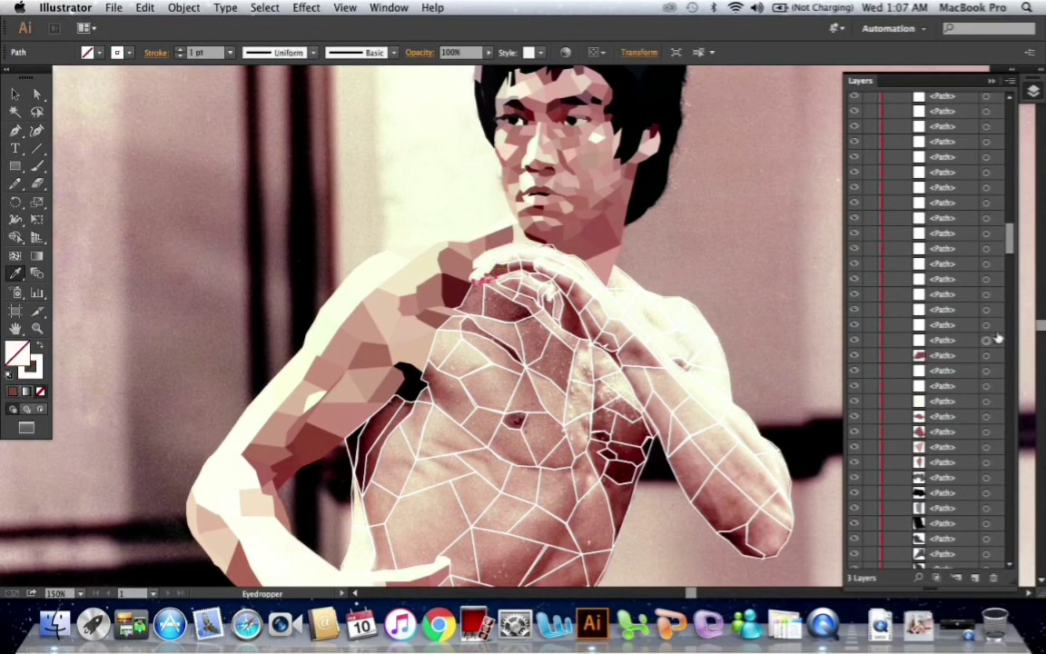
left_click(986, 234)
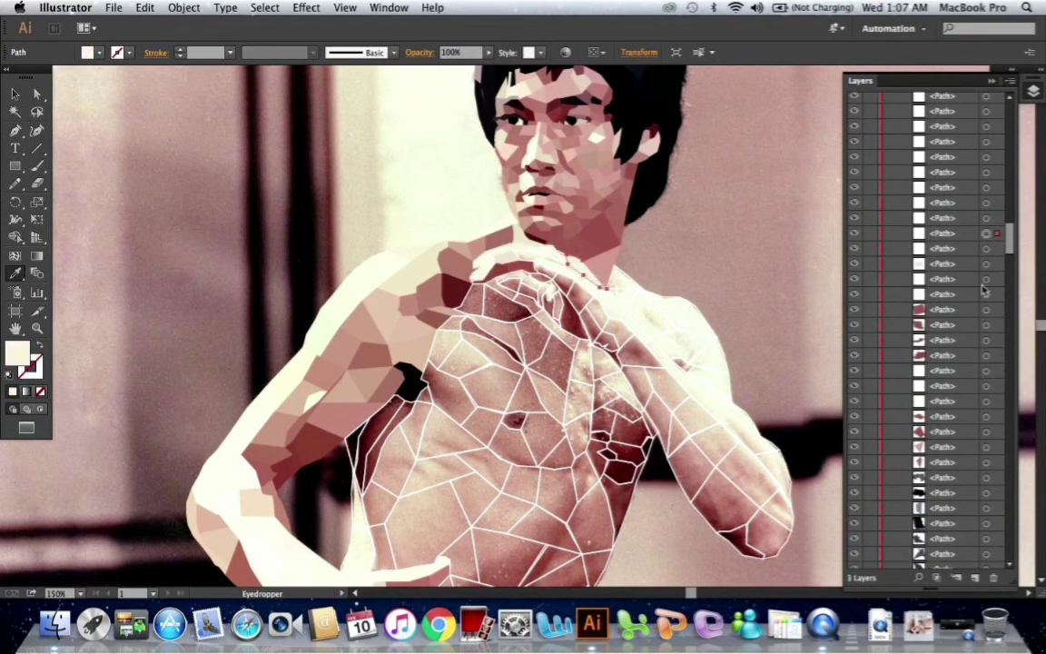
left_click(993, 173)
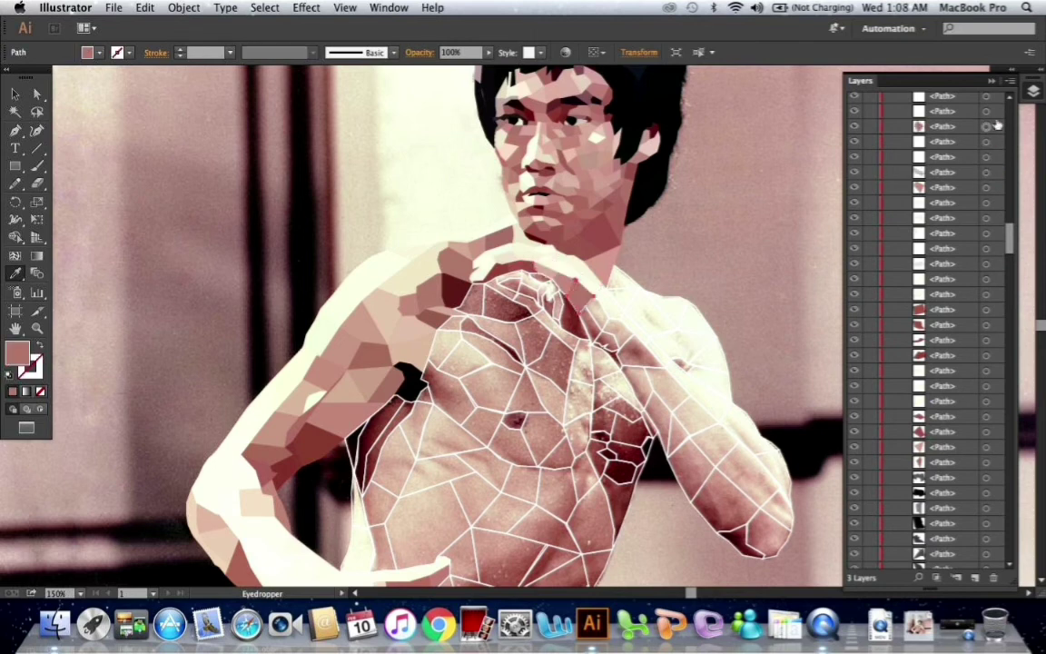
left_click(600, 320)
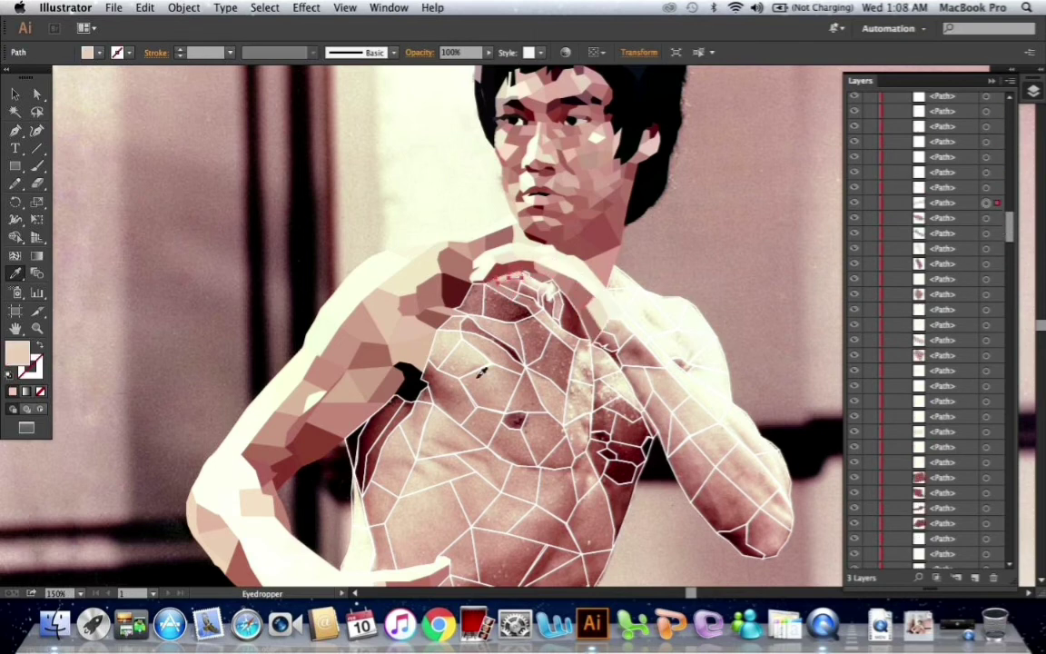
left_click(473, 262)
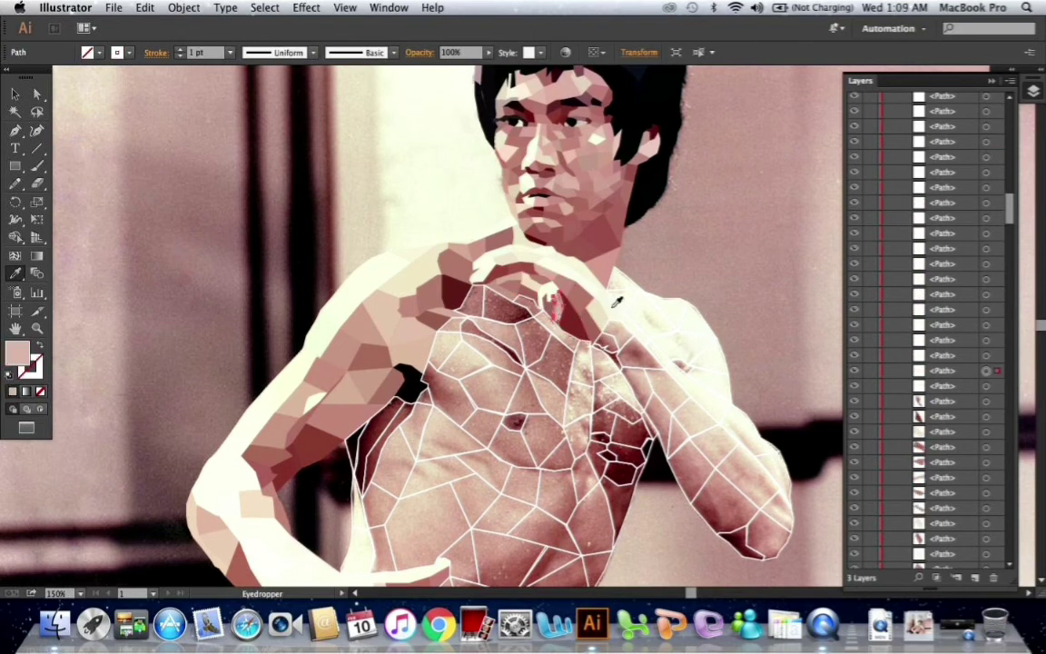
left_click(989, 234)
Fill the right forearm and wrist triangles with sampled creams and pinks.
left_click(614, 336)
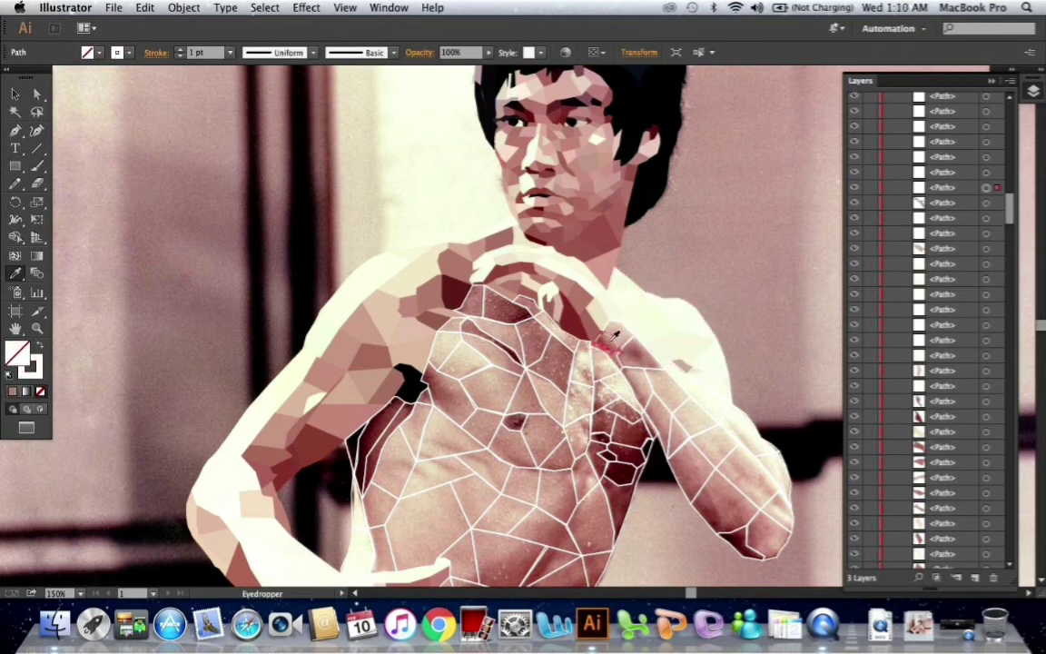
left_click(572, 313)
left_click(676, 381, "super")
left_click(613, 354)
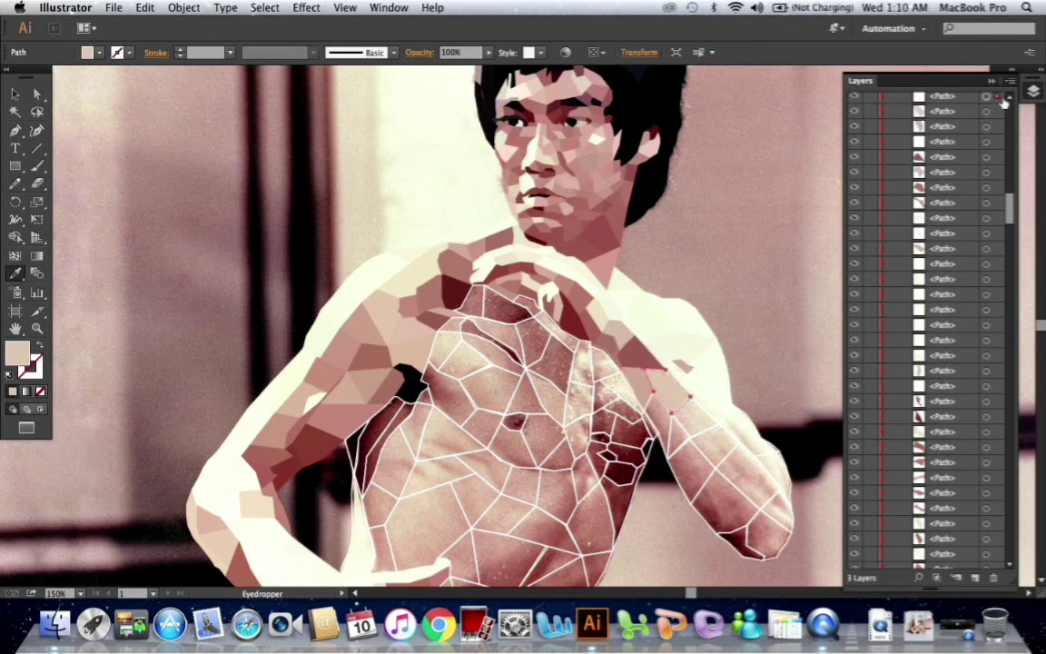
left_click(676, 427)
left_click(703, 458, "super")
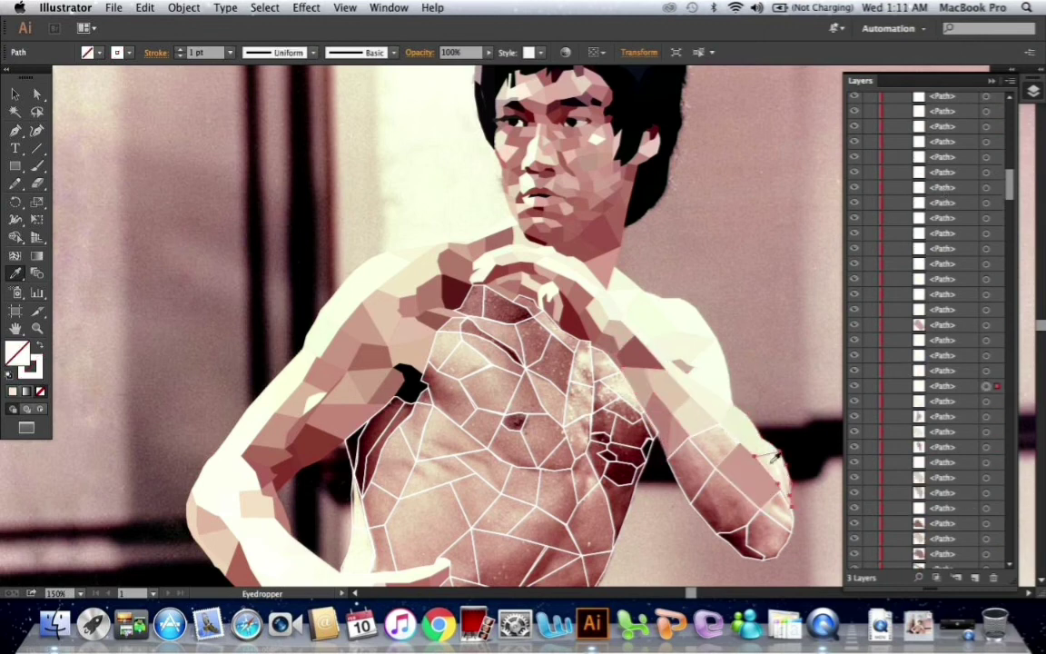
left_click(712, 461)
left_click(763, 544, "super")
left_click(578, 319)
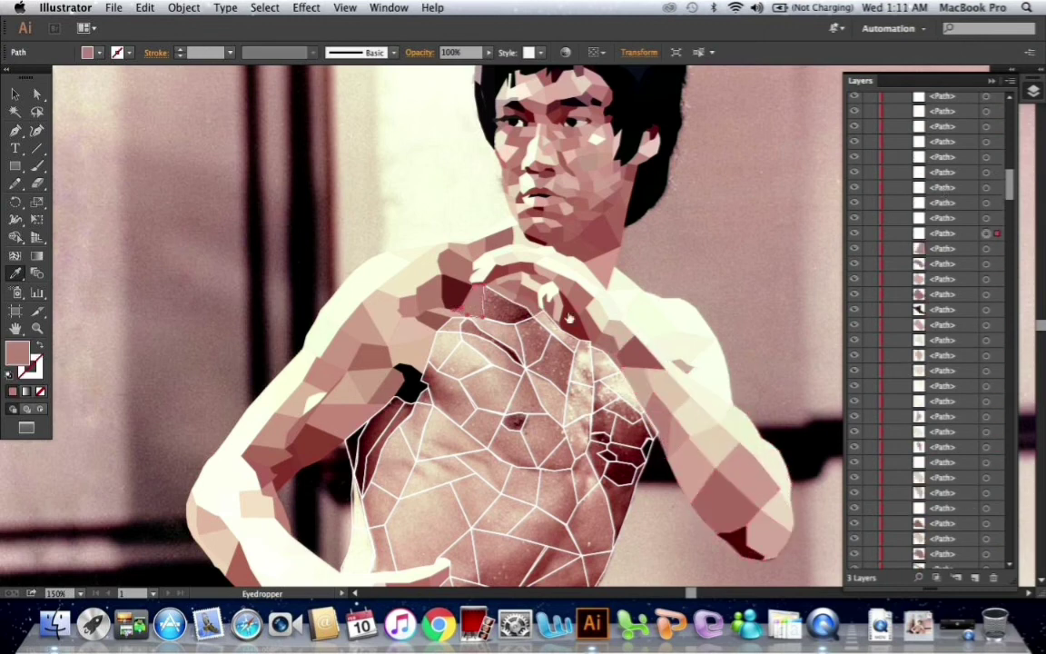
key("super+minus")
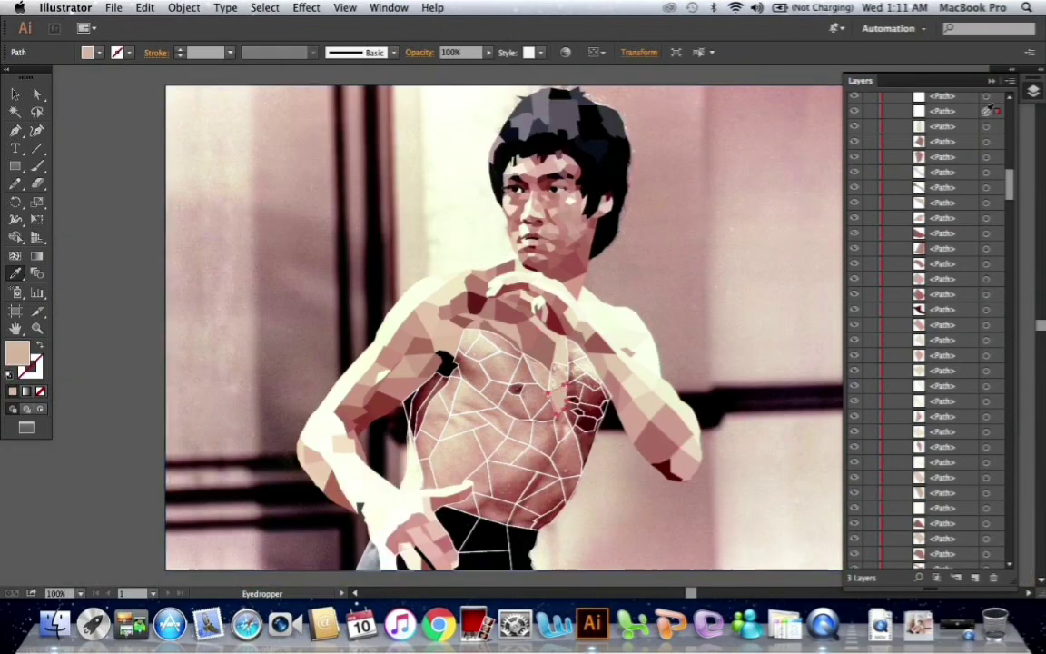
Fill the central chest facet with sampled dark red and the upper-chest facets with photo colours.
key("super+equal")
left_click(600, 372, "super")
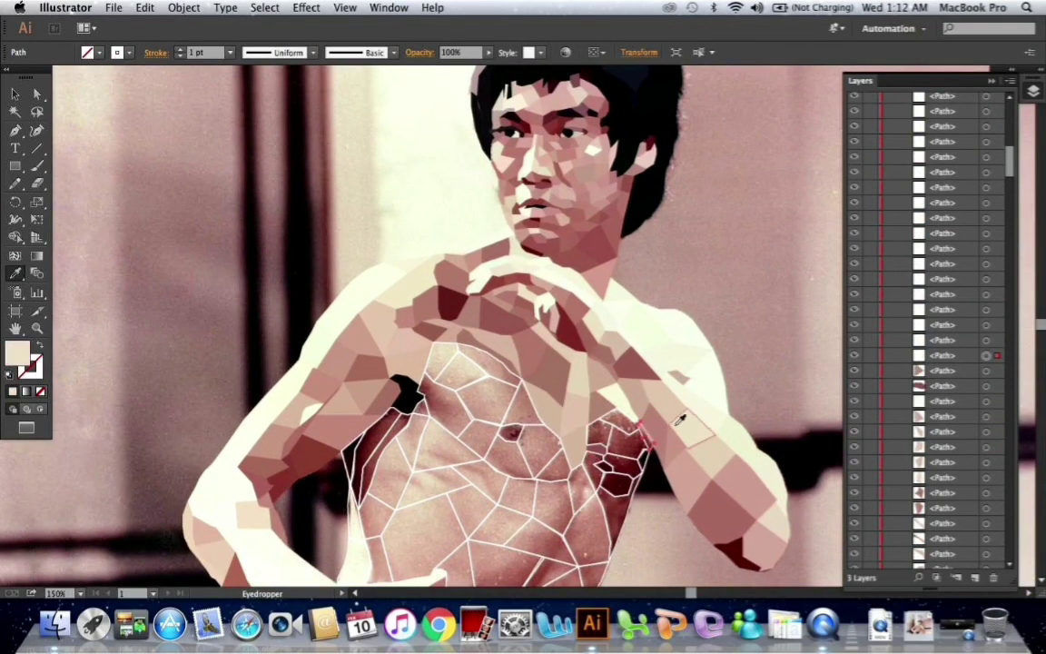
left_click(635, 435, "super")
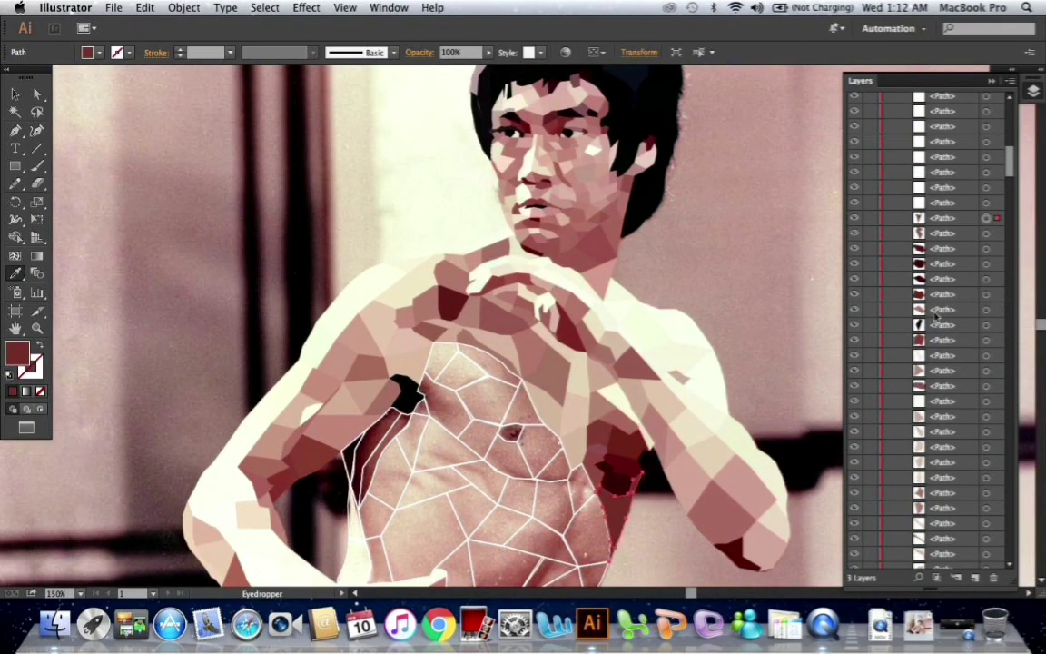
left_click(461, 349, "super")
left_click(461, 350)
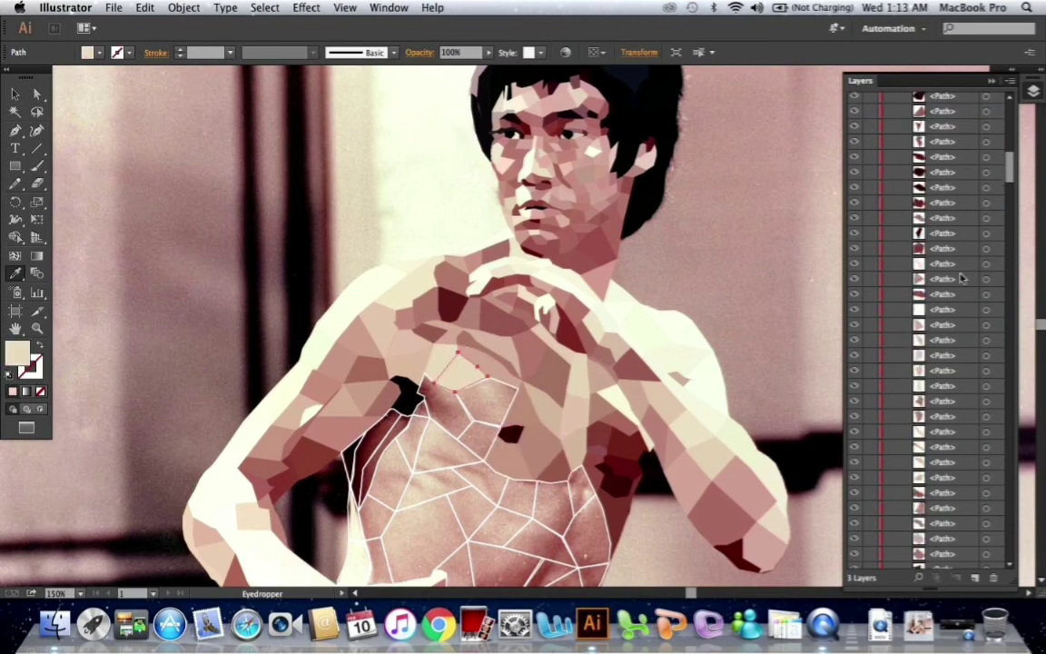
left_click(486, 429, "super")
left_click(409, 381)
Fill the left-chest facets, including a small one, with sampled pink.
left_click(377, 436, "super")
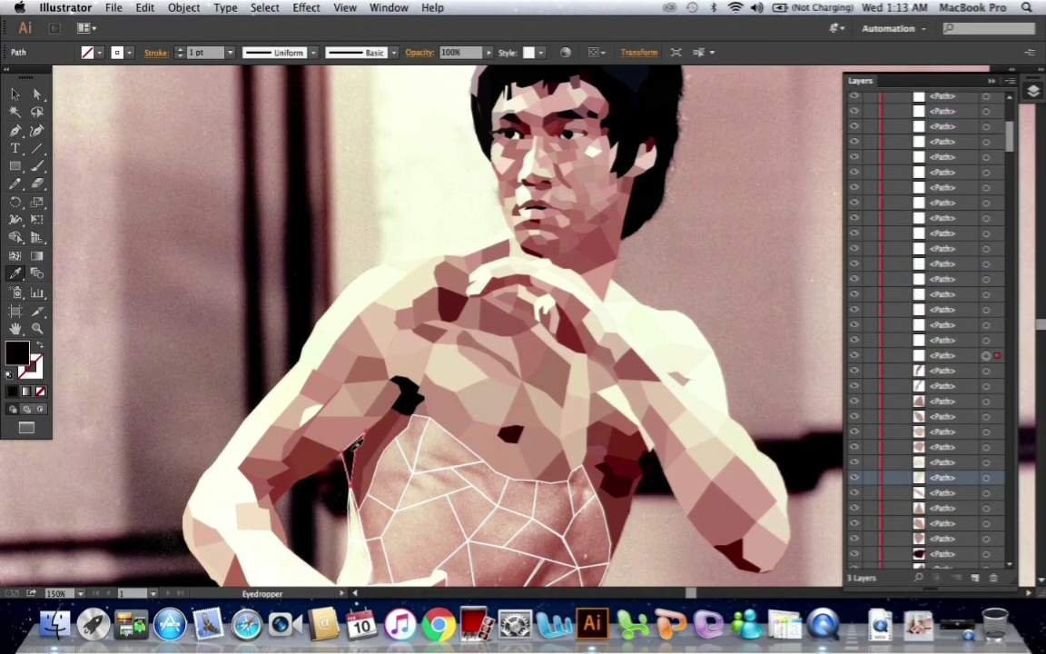
scroll(363, 400, "down", 3)
left_click(349, 422, "super")
left_click(327, 382)
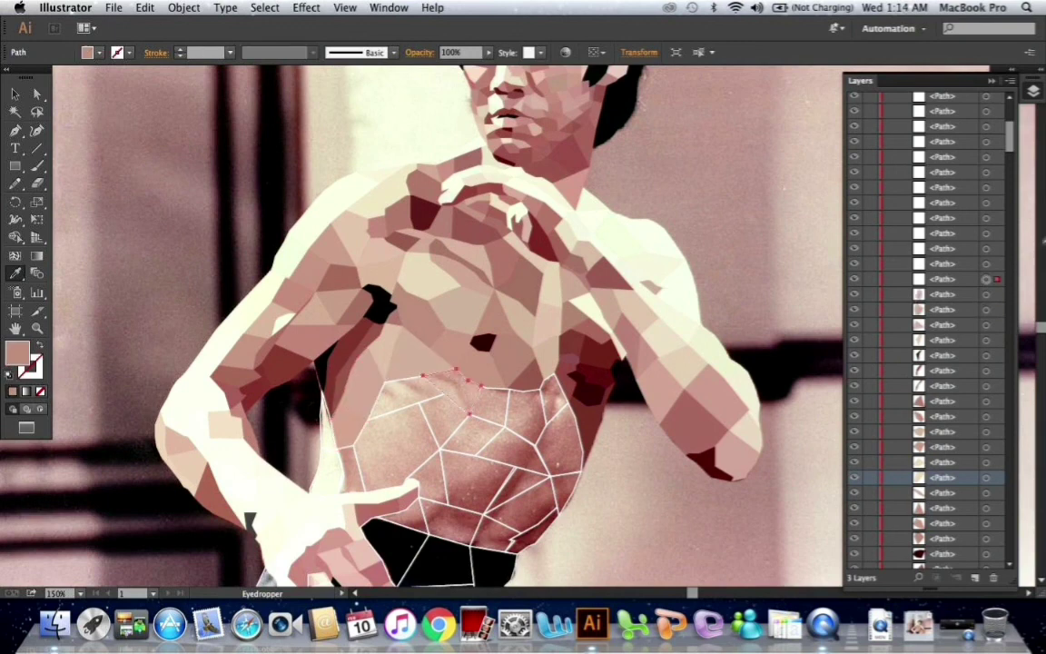
left_click(390, 445, "super")
Fill three right-abdomen facets with sampled pink, zoom out, and select the black waistband shape.
left_click(423, 439)
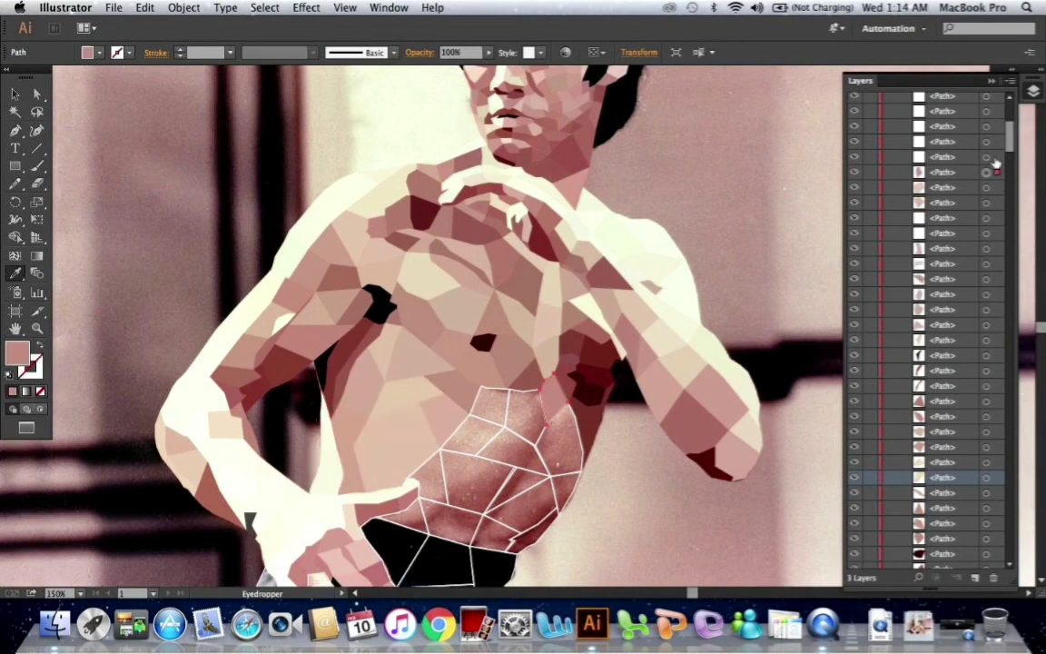
left_click(531, 413, "super")
left_click(508, 445)
scroll(1004, 162, "up", 5)
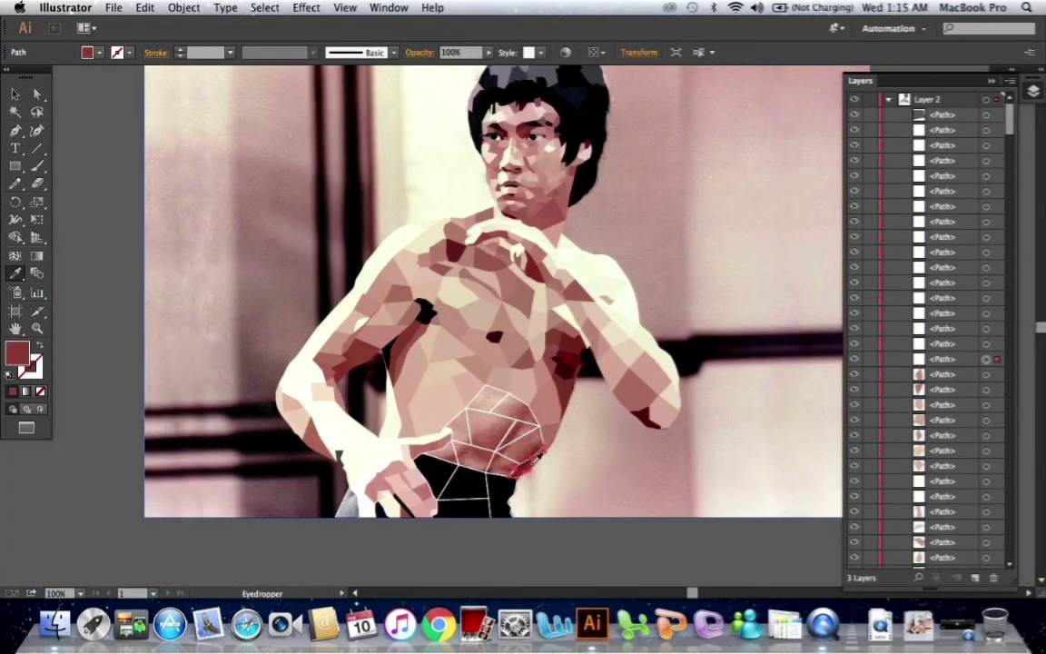
key("super+1")
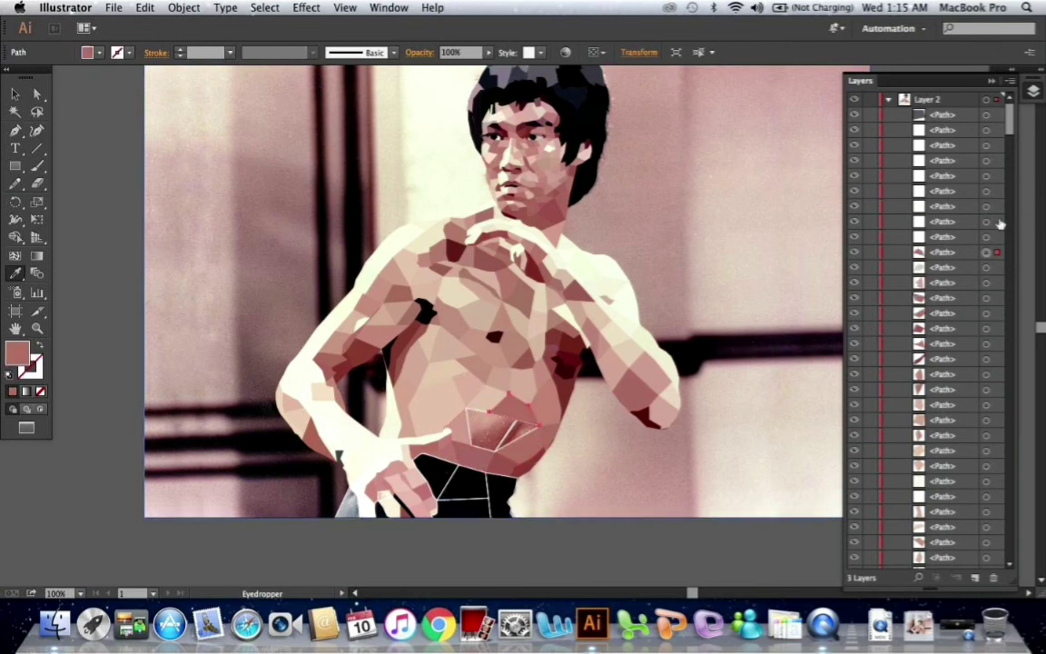
left_click(509, 490, "super")
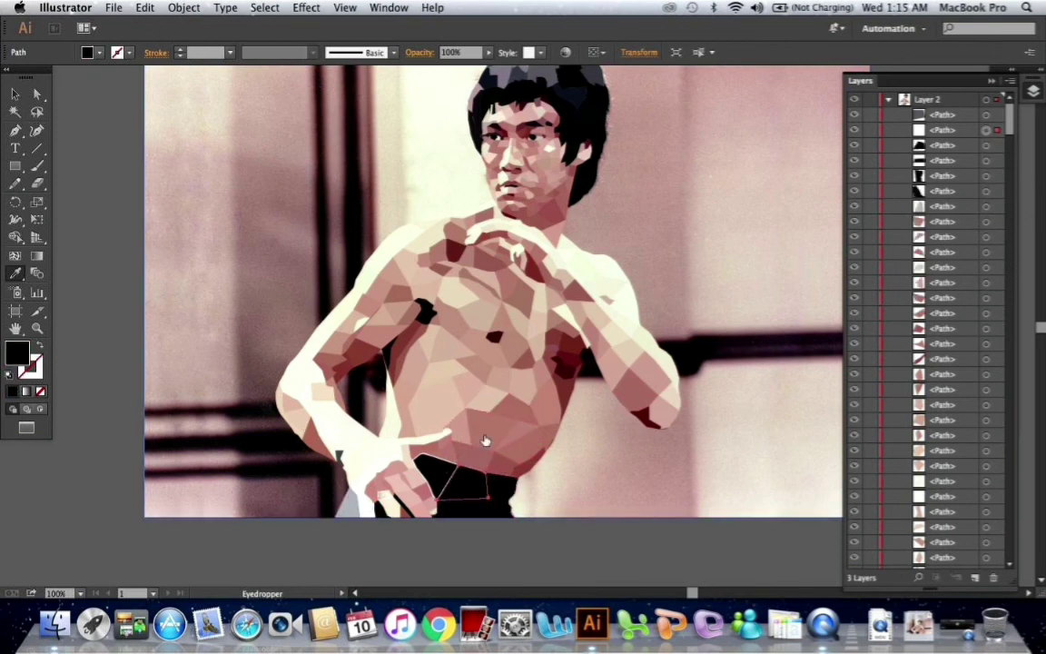